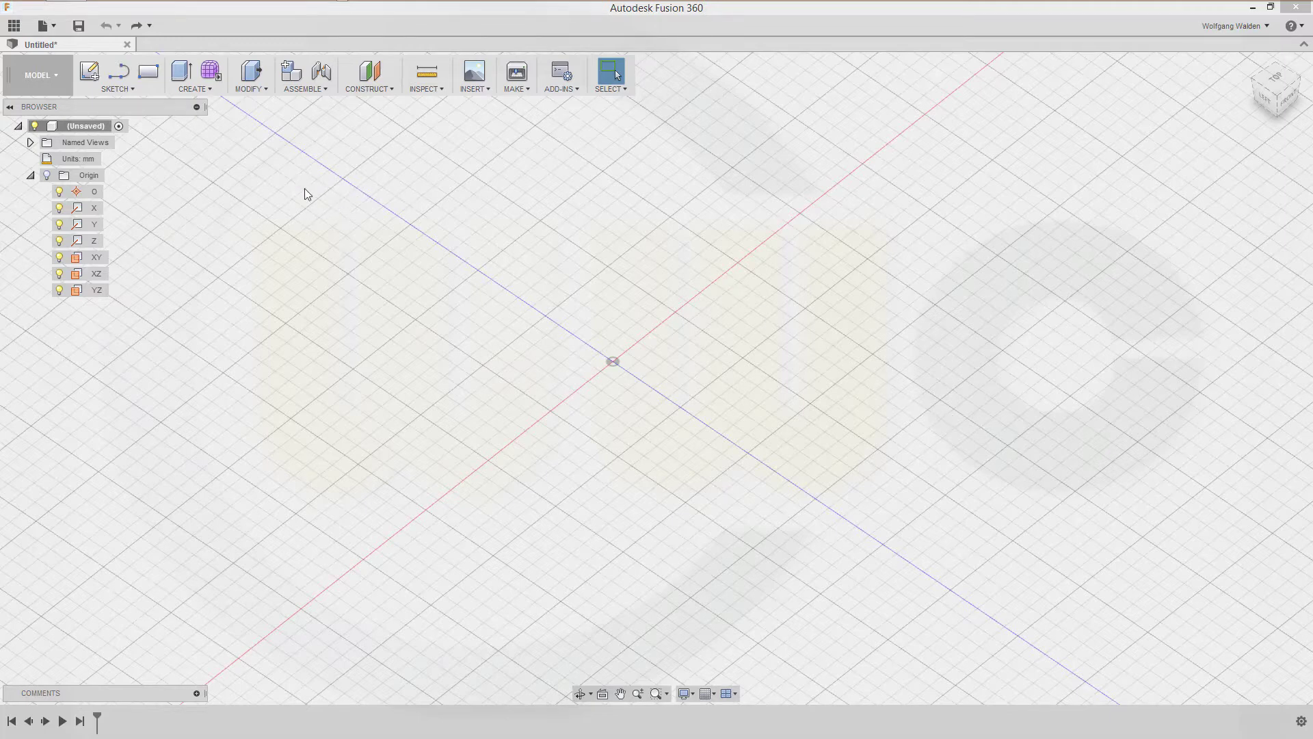
Sketch a rectangle 70 mm high and 60 mm wide on the horizontal origin plane.
{"action": "left_click", "coordinate": [147, 73]}
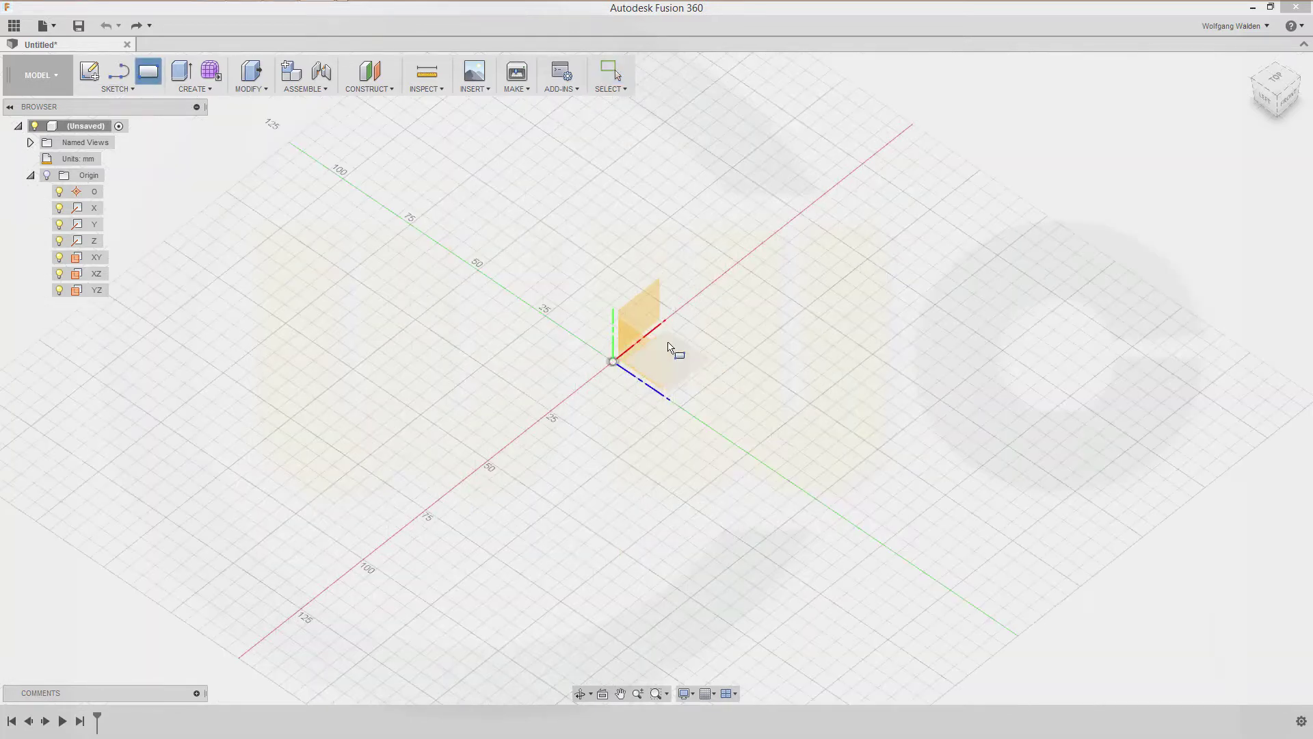
{"action": "left_click", "coordinate": [688, 368]}
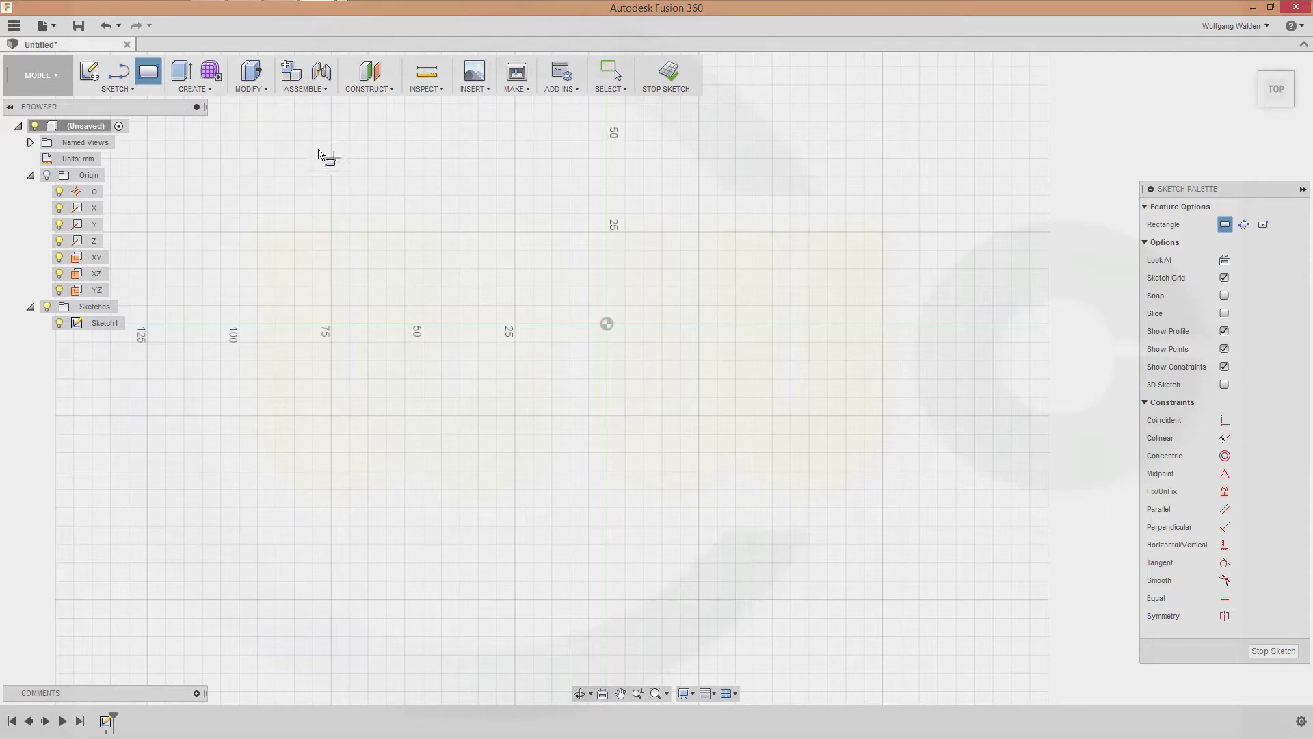
{"action": "left_click", "coordinate": [541, 308]}
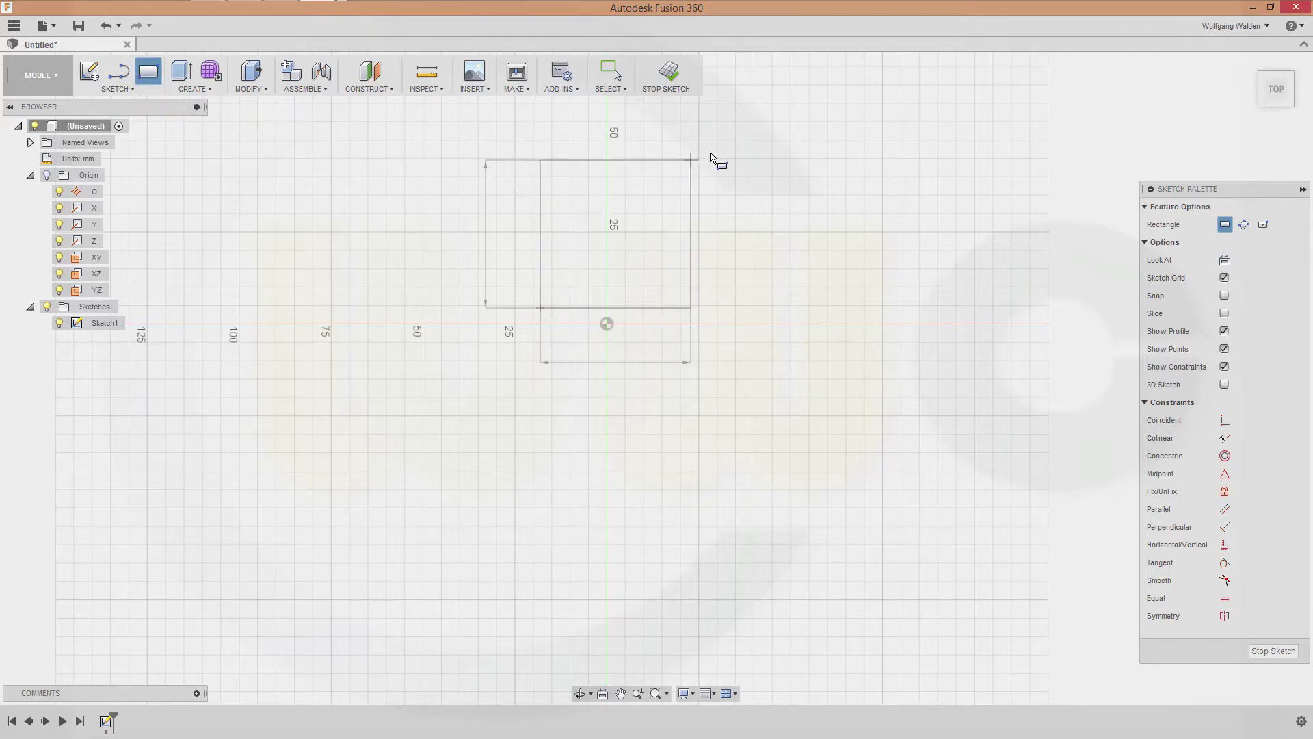
{"action": "type", "text": "70"}
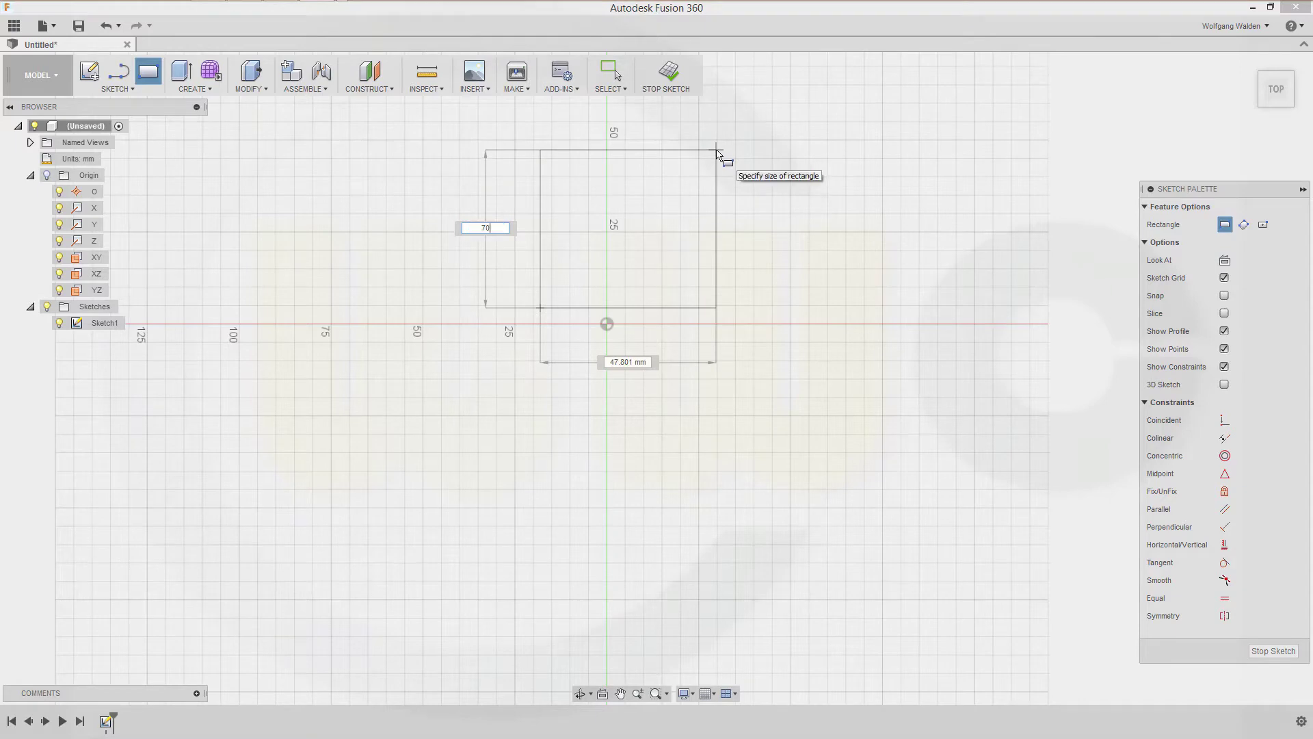
{"action": "key", "text": "Tab"}
{"action": "type", "text": "60"}
{"action": "key", "text": "Return"}
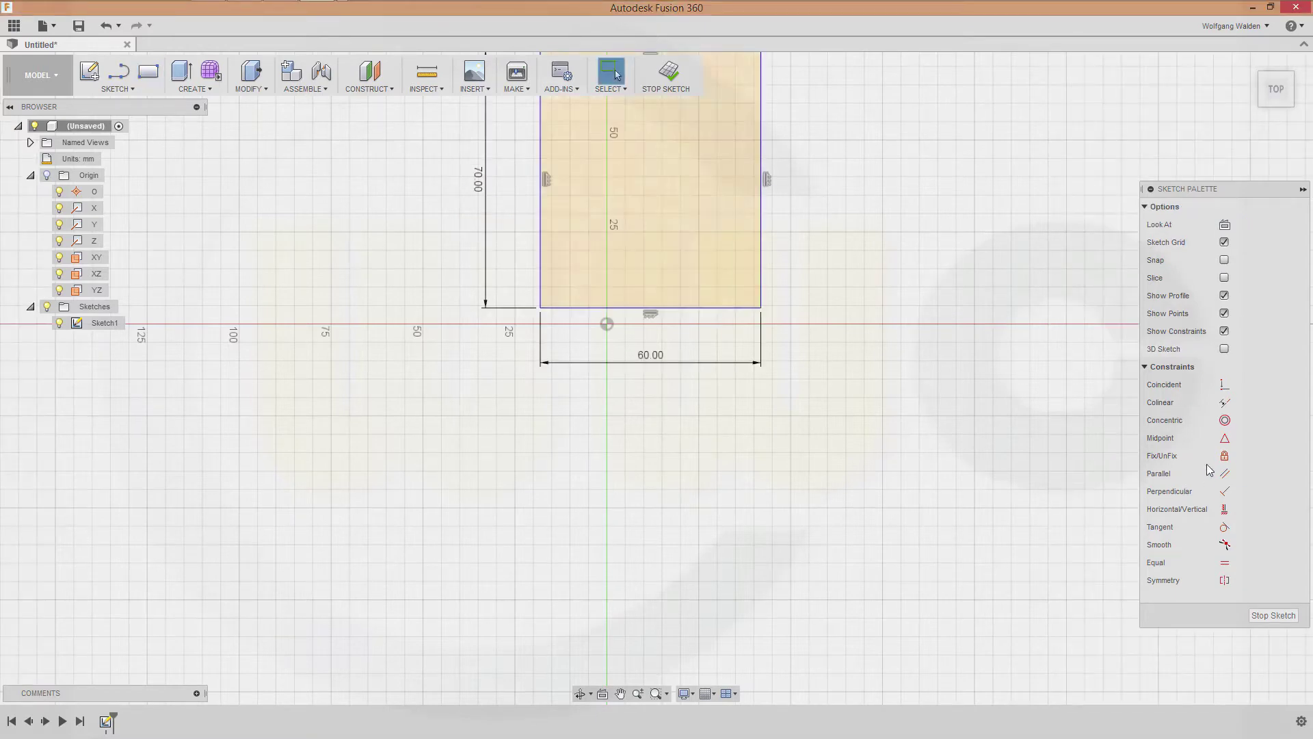
Constrain the midpoint of the rectangle's lower 60 mm edge to the origin and finish the sketch.
{"action": "left_click", "coordinate": [1226, 437]}
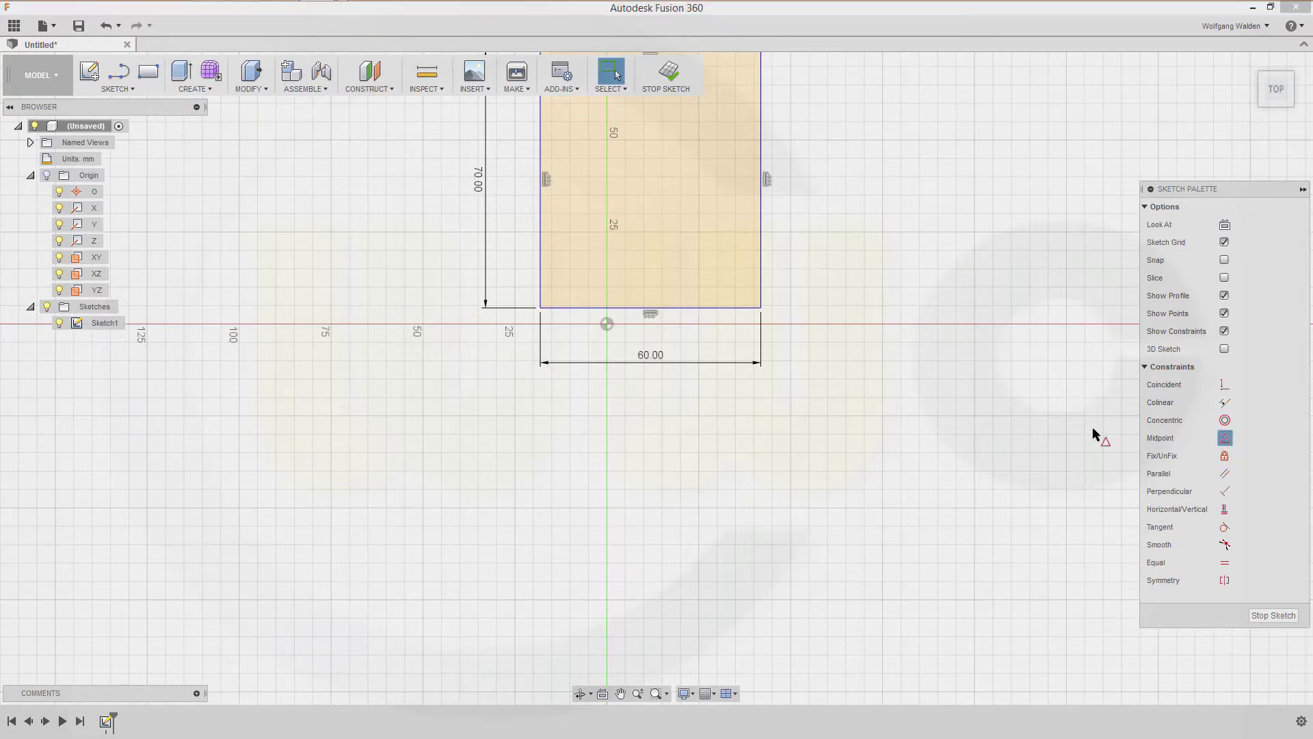
{"action": "left_click", "coordinate": [687, 309]}
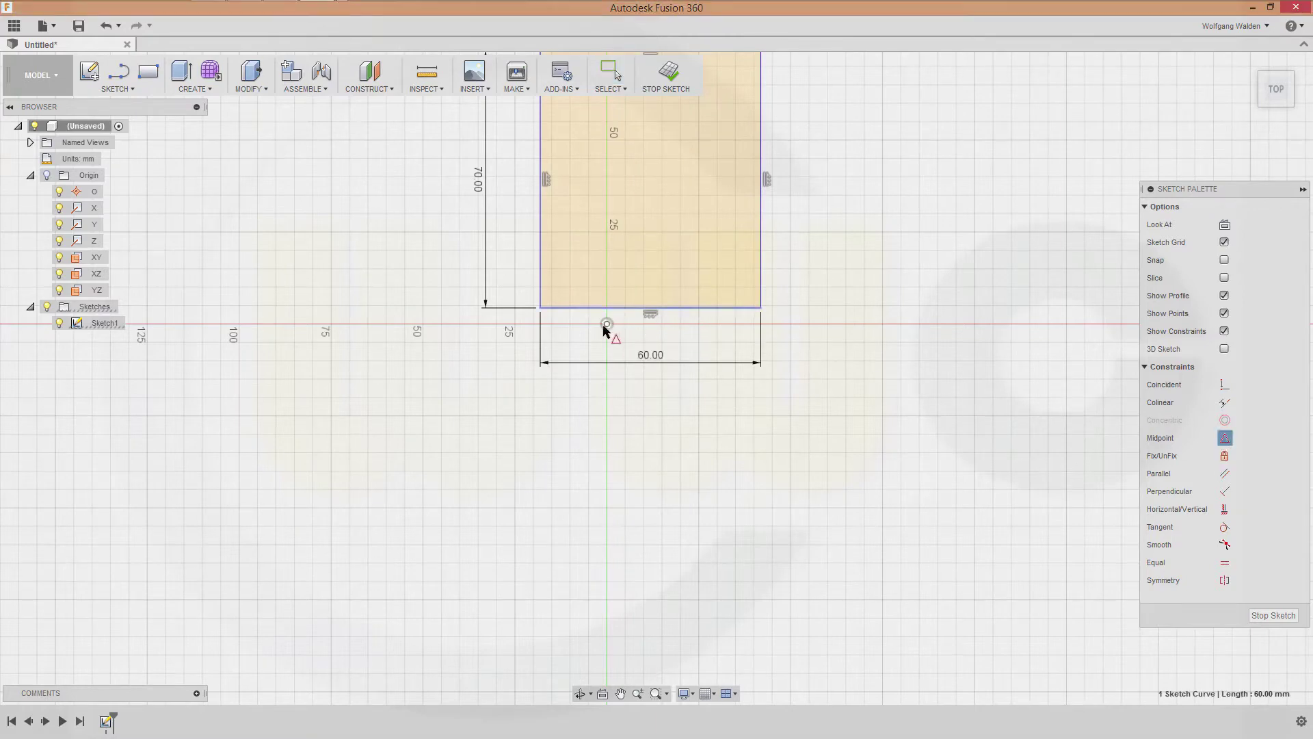
{"action": "left_click", "coordinate": [606, 327]}
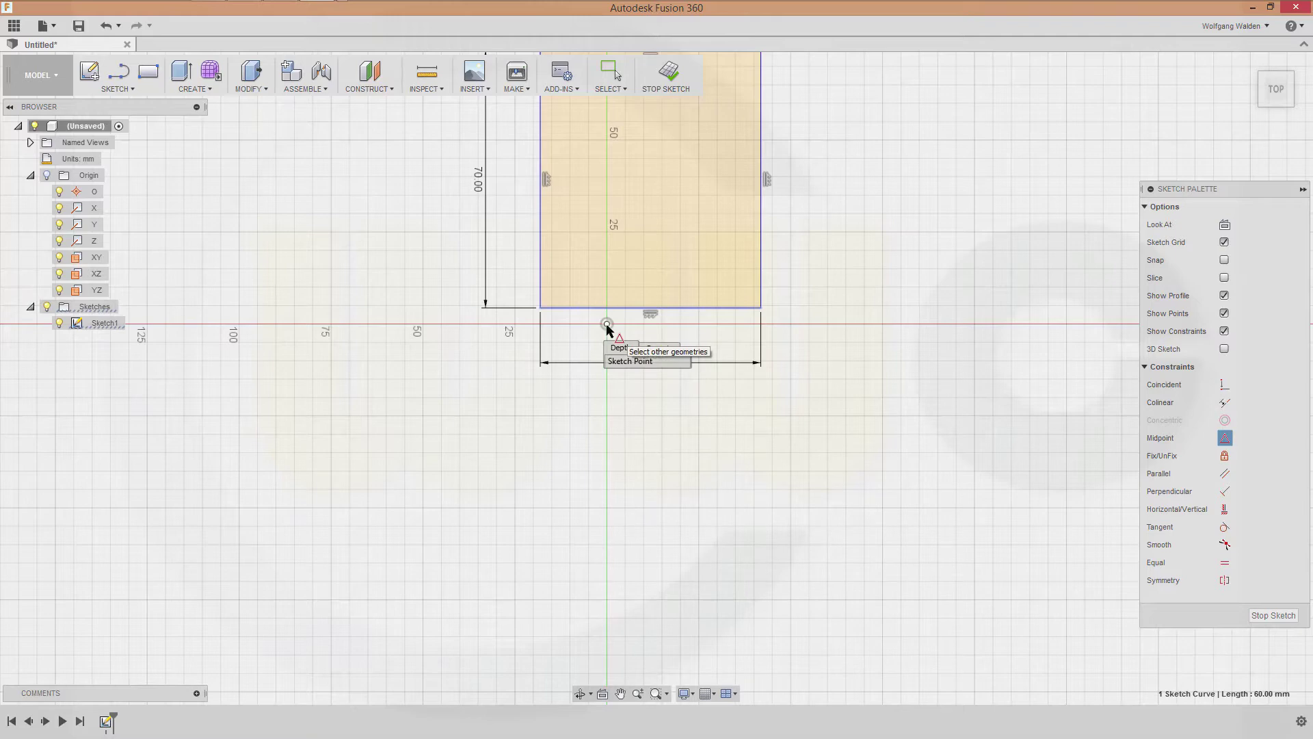
{"action": "left_click", "coordinate": [628, 361]}
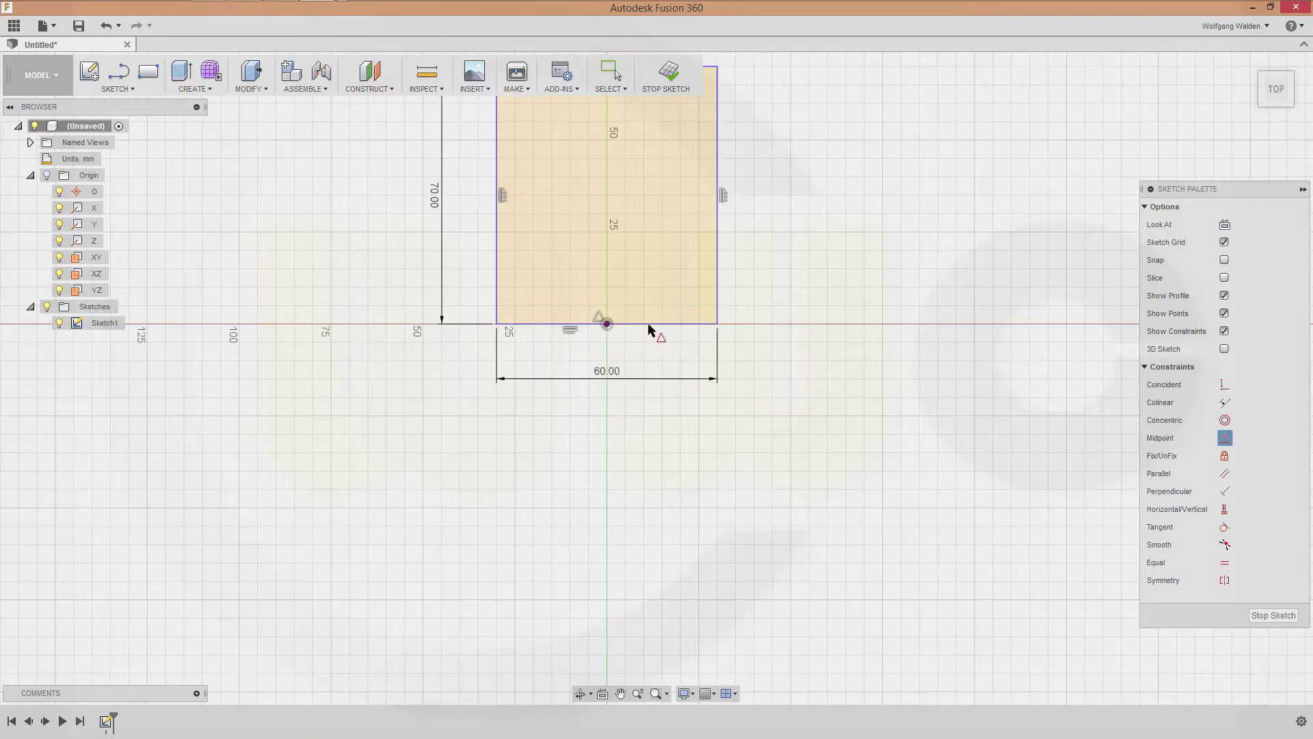
{"action": "left_click", "coordinate": [1273, 615]}
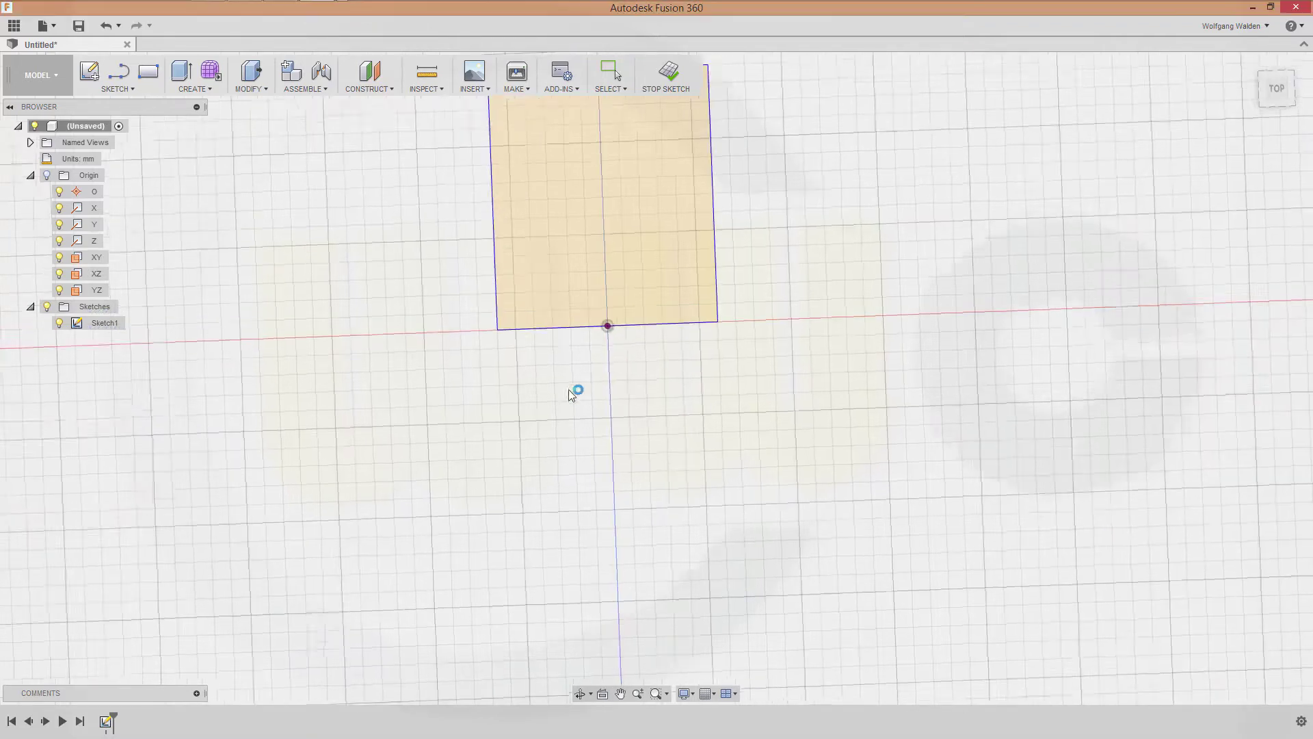
Extrude the rectangle profile 15 mm as a new body.
{"action": "left_click", "coordinate": [182, 74]}
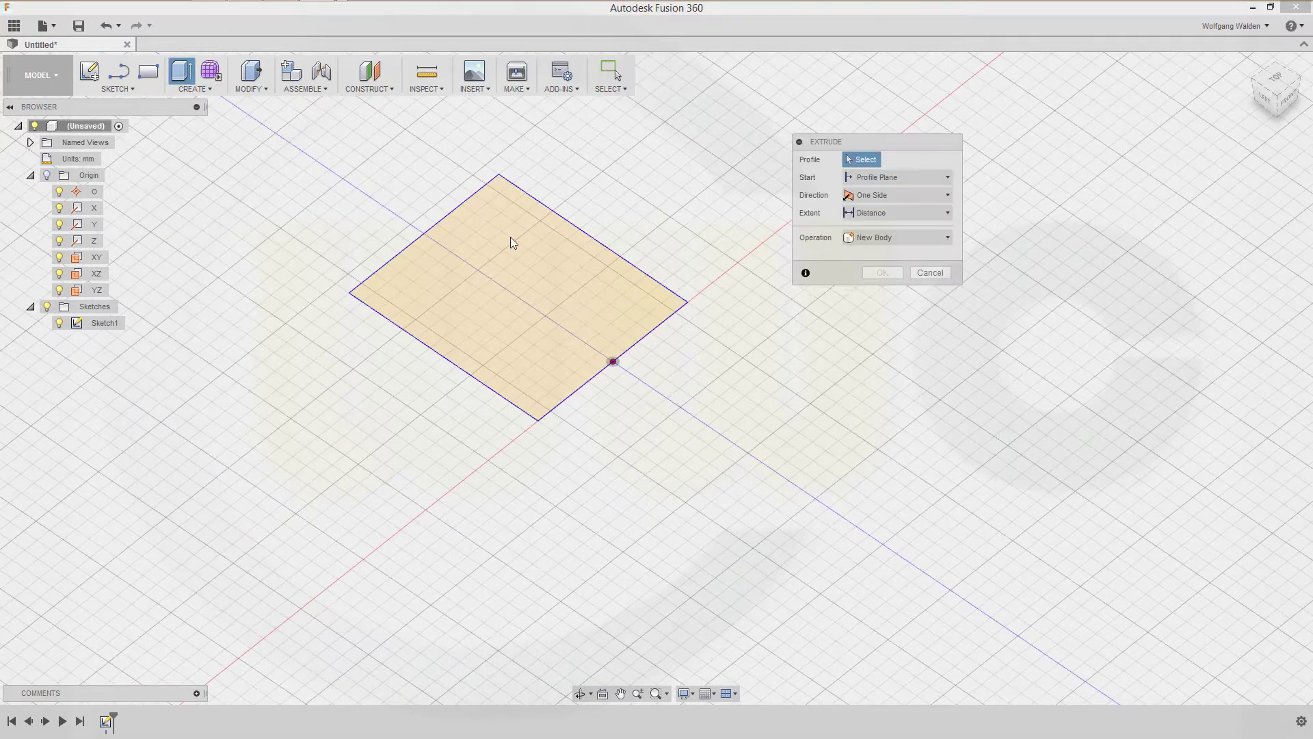
{"action": "left_click", "coordinate": [517, 374]}
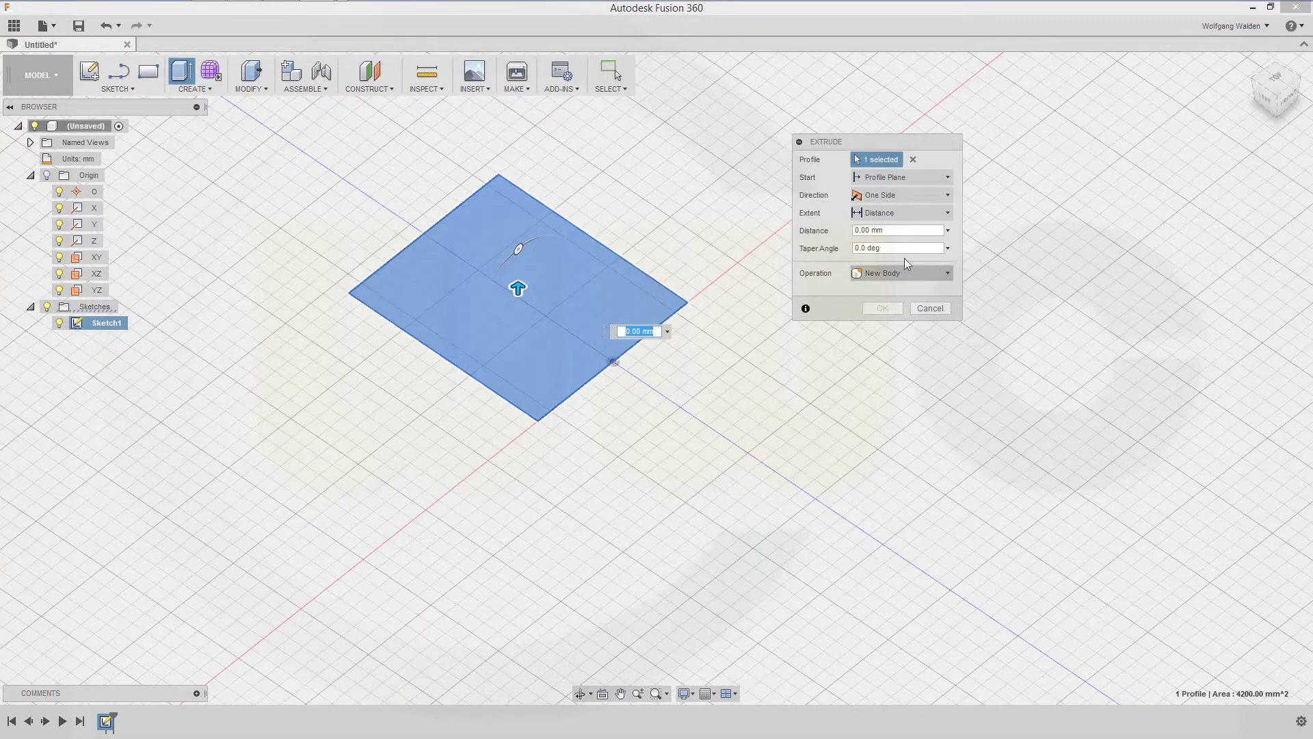
{"action": "left_click", "coordinate": [905, 230]}
{"action": "type", "text": "15"}
{"action": "key", "text": "Return"}
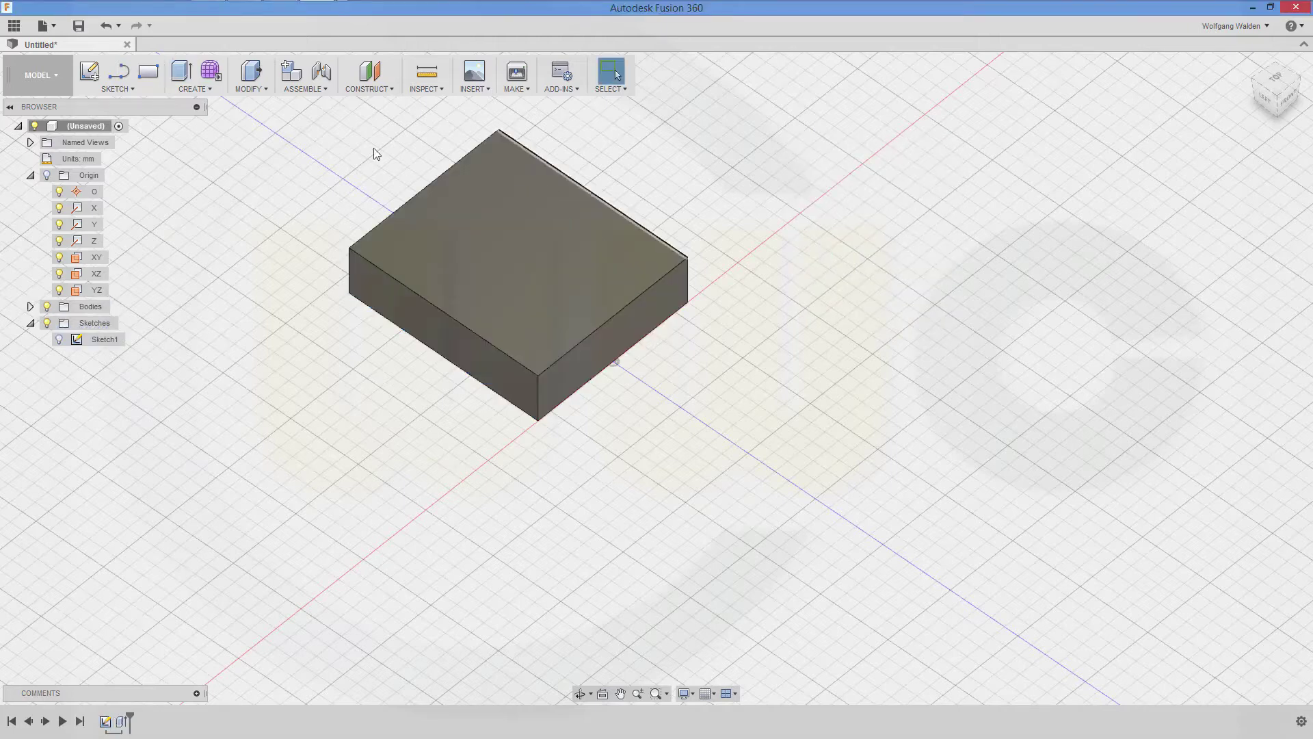
Create a second sketch on the horizontal origin plane and slice the body at the sketch plane.
{"action": "left_click", "coordinate": [148, 71]}
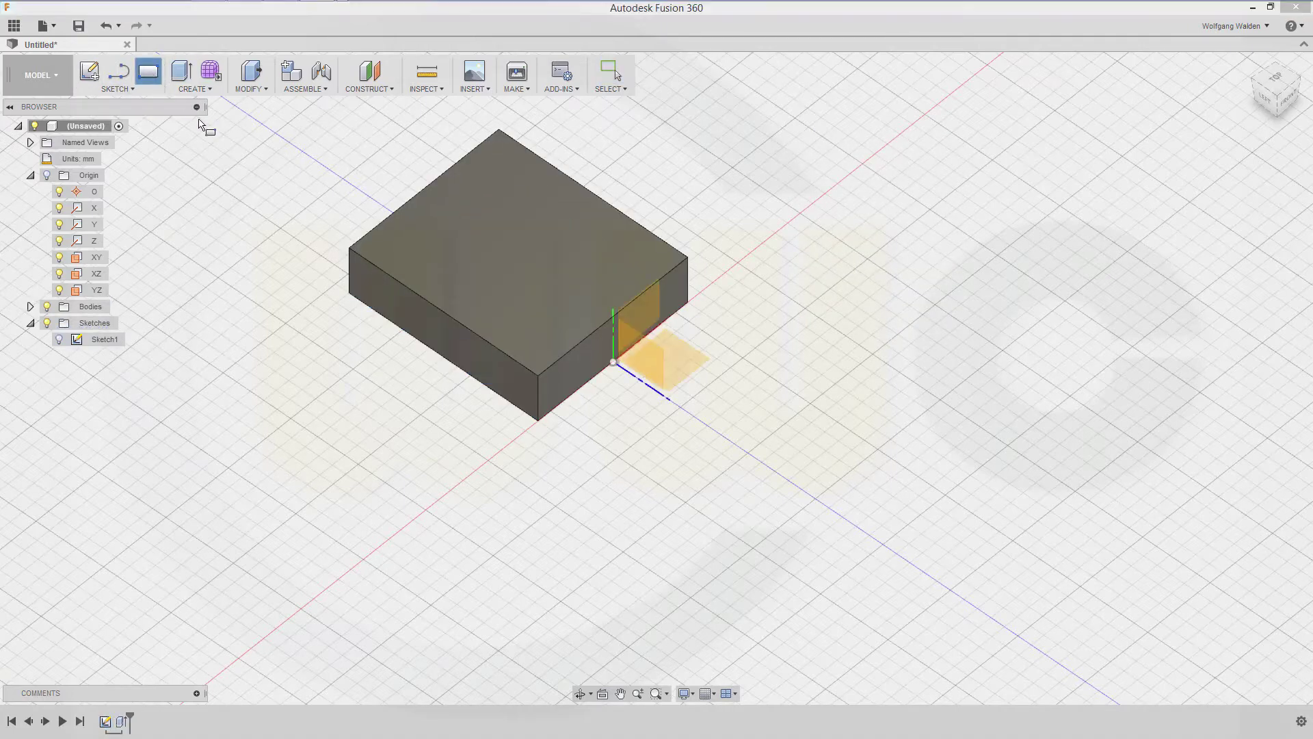
{"action": "left_click", "coordinate": [699, 367]}
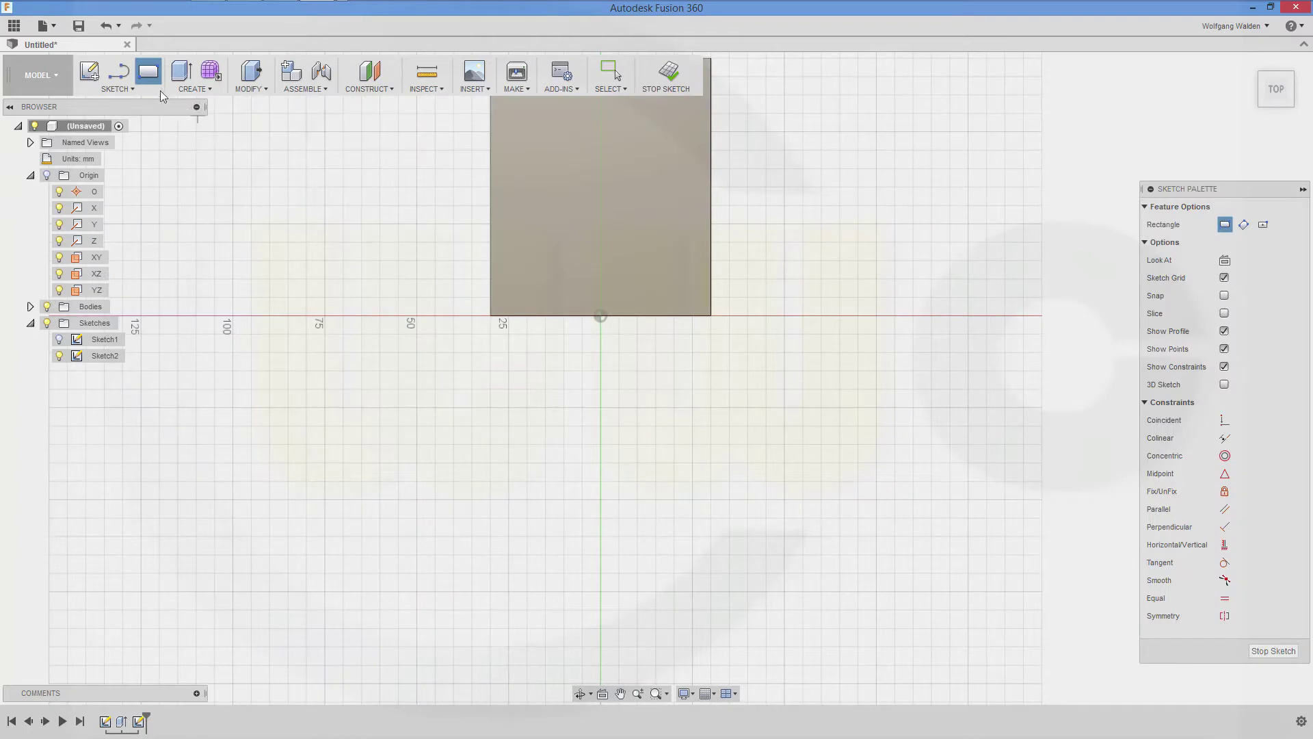
{"action": "left_click", "coordinate": [31, 307]}
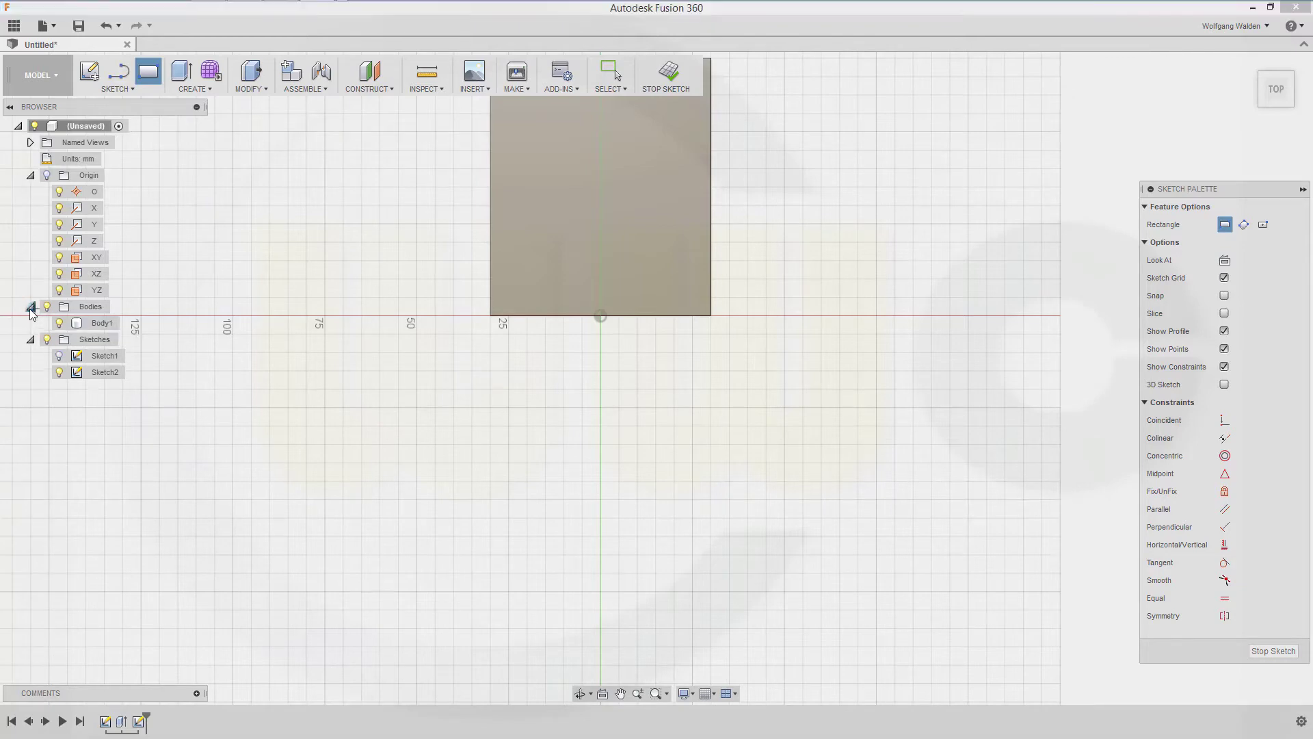
{"action": "key", "text": "Escape"}
{"action": "right_click", "coordinate": [109, 369]}
{"action": "left_click", "coordinate": [141, 402]}
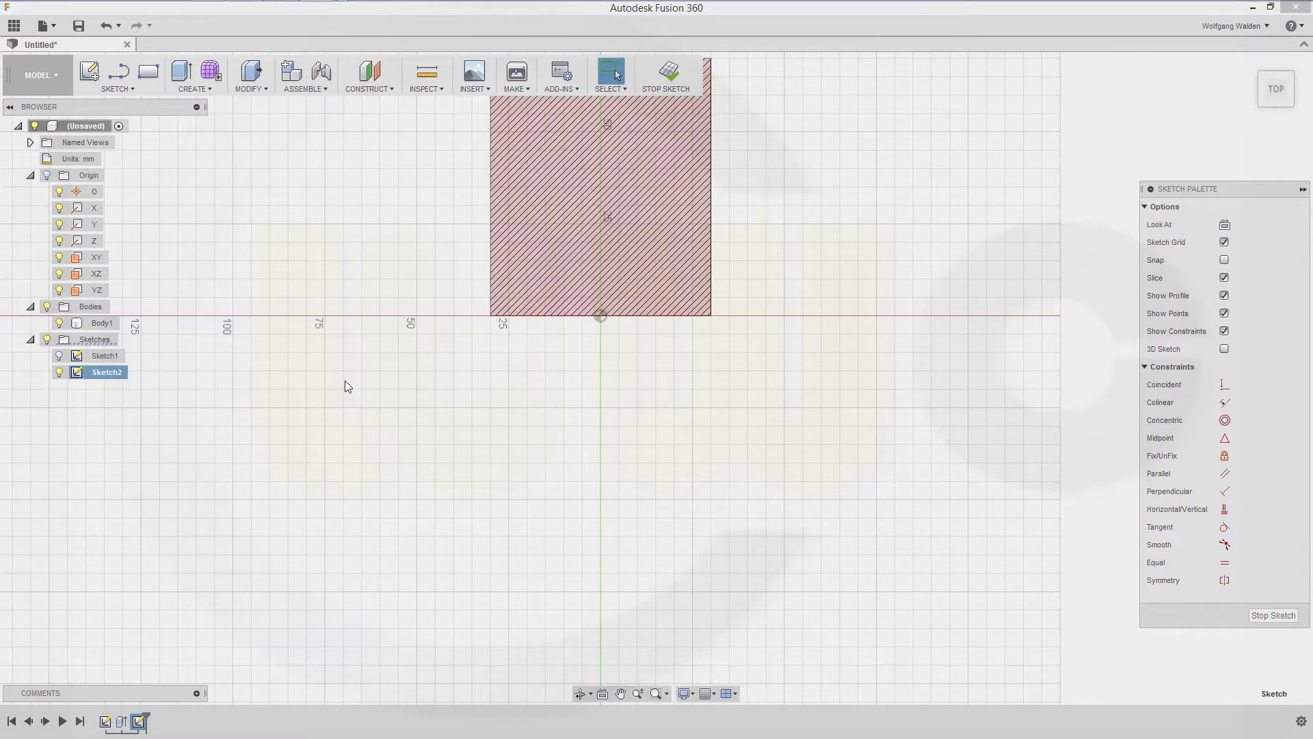
{"action": "middle_click_drag", "start_coordinate": [484, 360], "coordinate": [467, 472]}
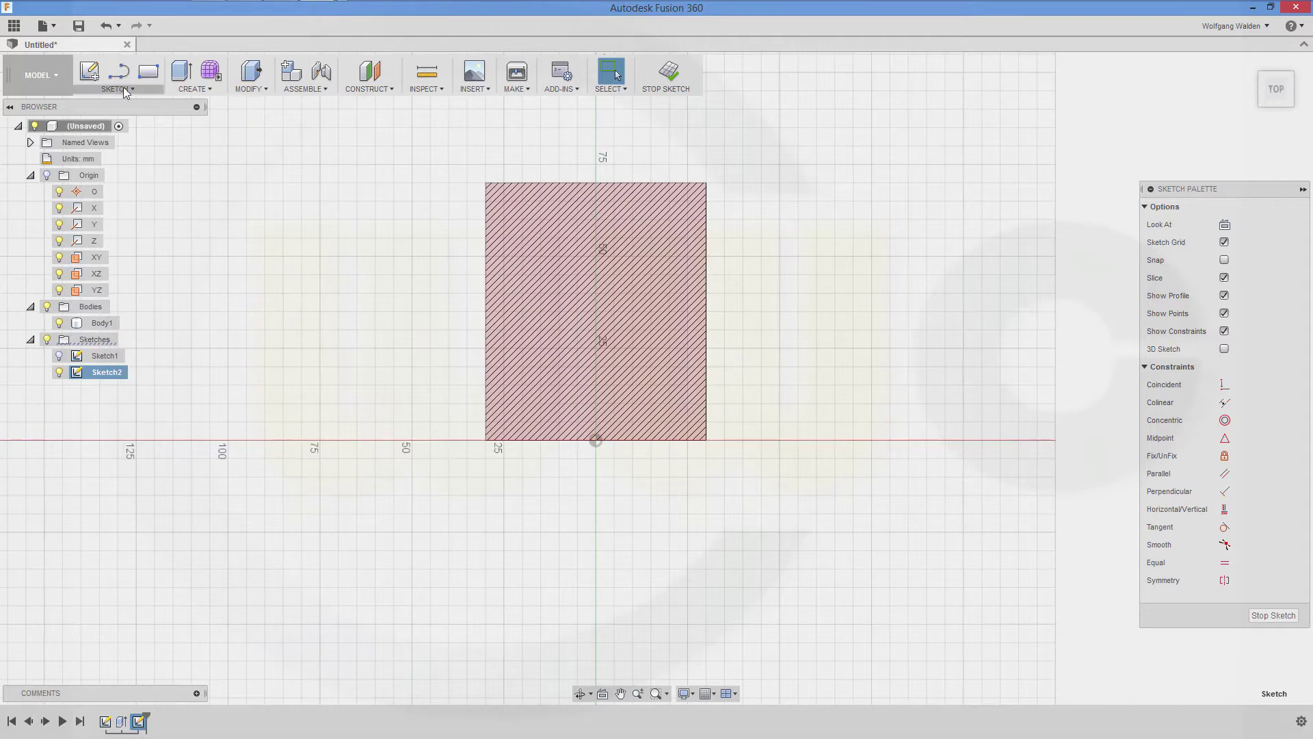
Sketch a rectangle 52 mm high and 26 mm wide inside the sliced base block.
{"action": "left_click", "coordinate": [148, 71]}
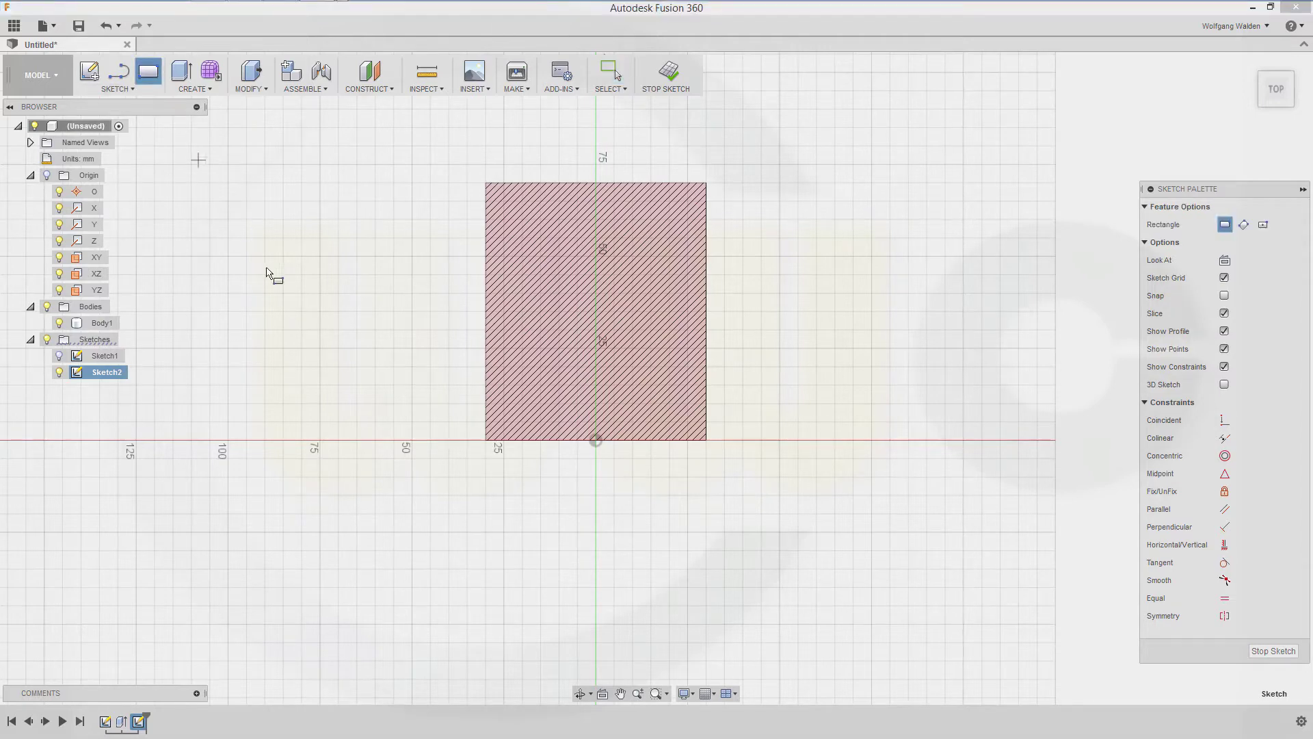
{"action": "left_click", "coordinate": [546, 409]}
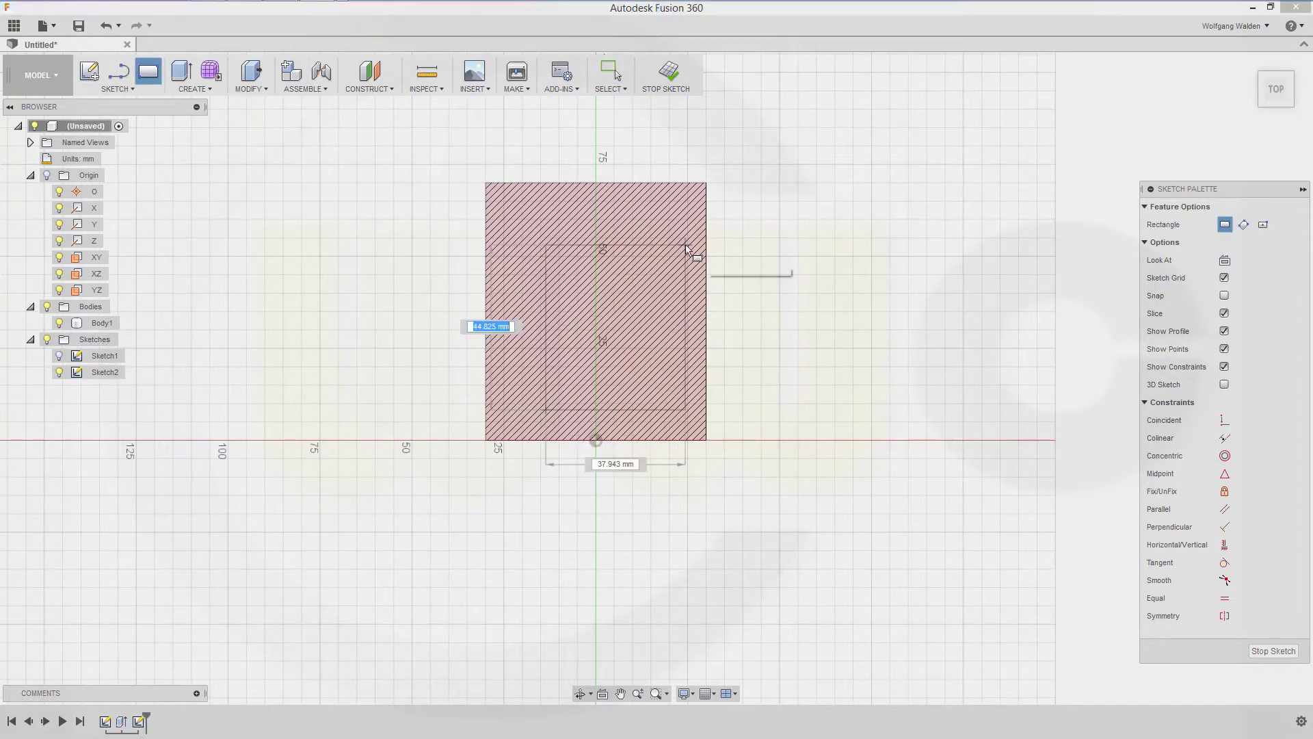
{"action": "type", "text": "52"}
{"action": "key", "text": "Tab"}
{"action": "type", "text": "26"}
{"action": "key", "text": "Return"}
{"action": "key", "text": "Escape"}
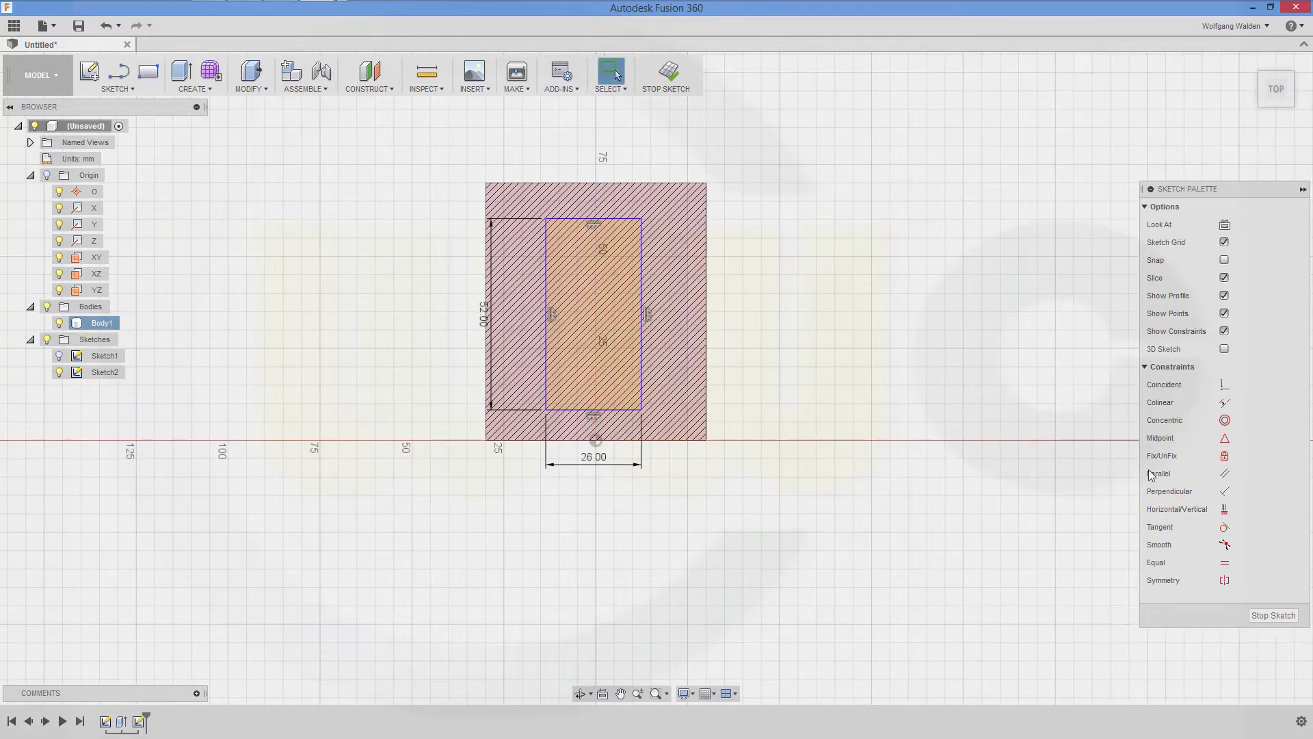
Constrain the midpoint of the inner rectangle's lower 26 mm edge to the origin and finish the sketch.
{"action": "left_click", "coordinate": [1226, 440]}
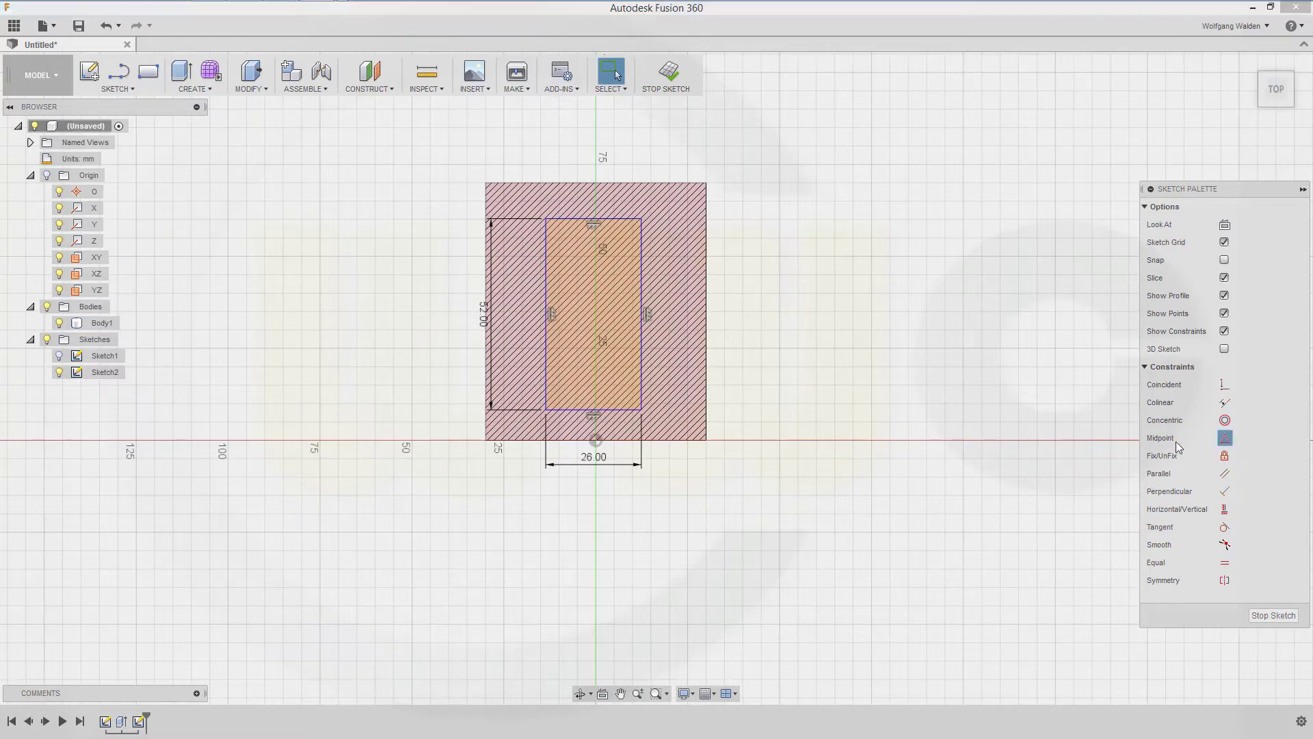
{"action": "left_click", "coordinate": [617, 410]}
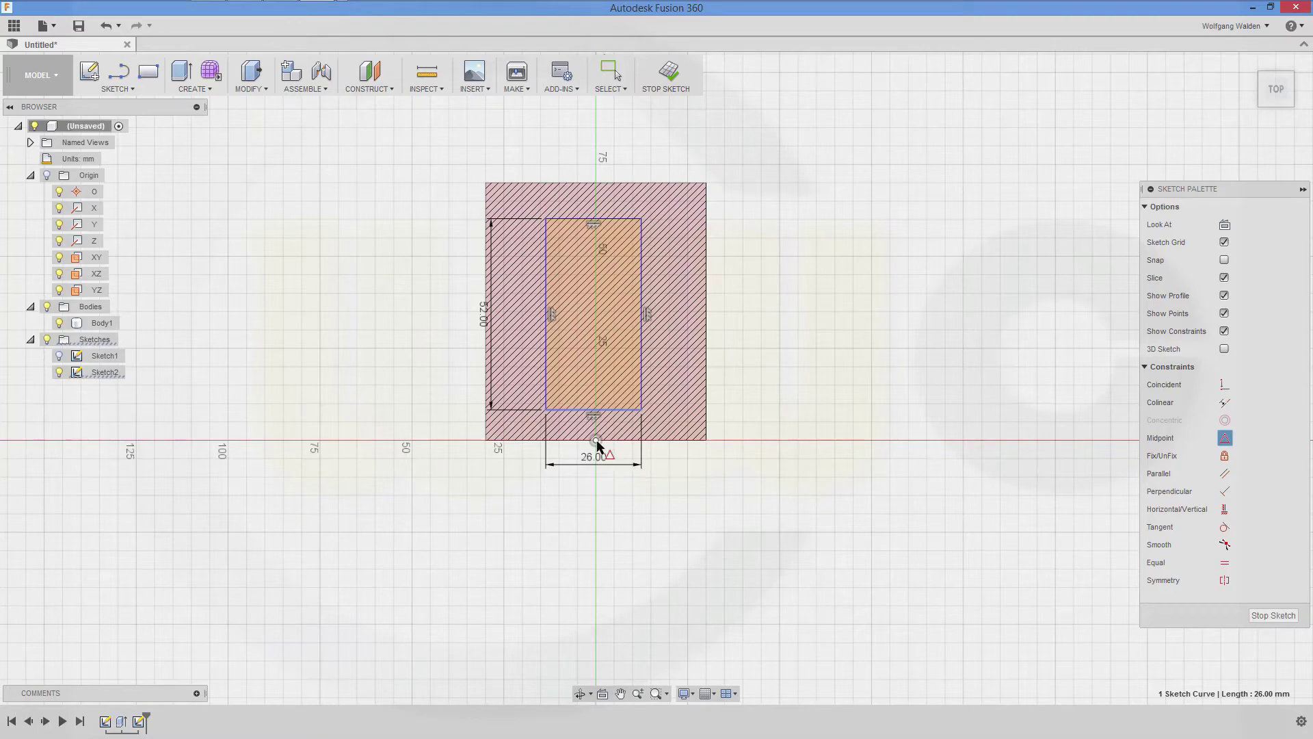
{"action": "left_click", "coordinate": [596, 442]}
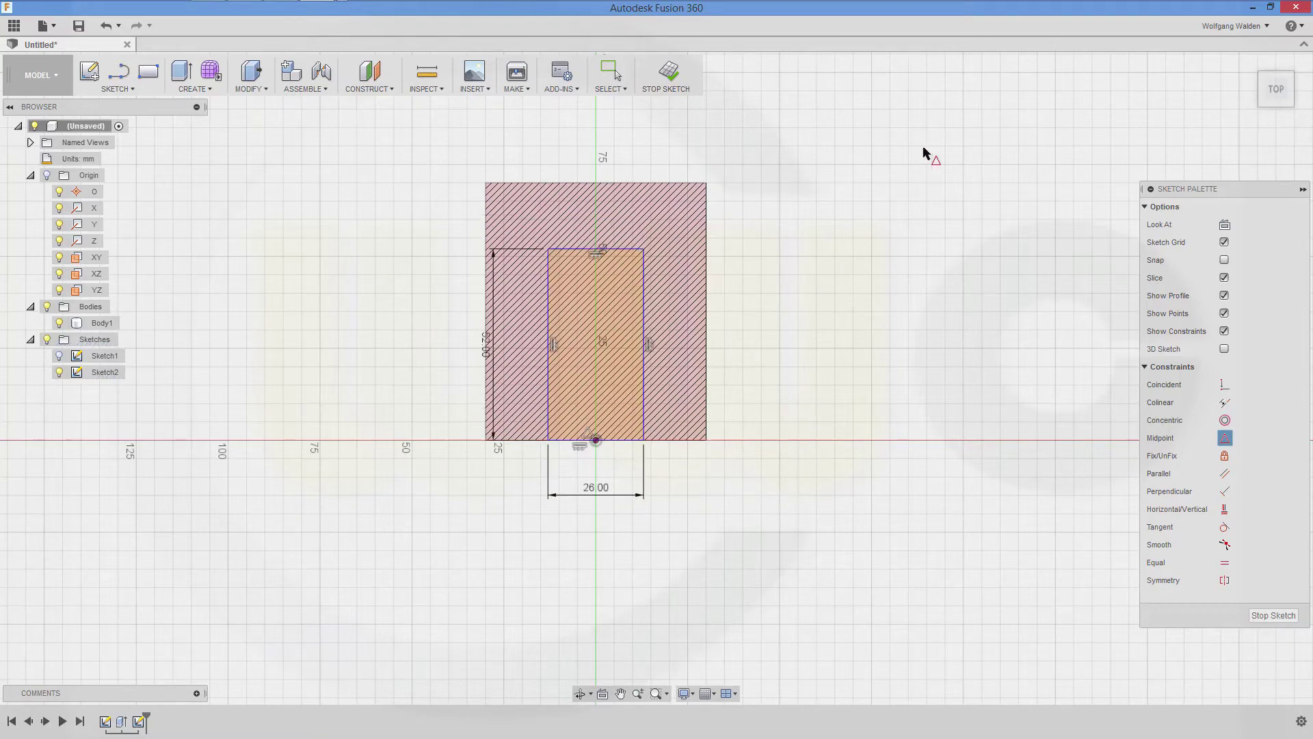
{"action": "left_click", "coordinate": [1274, 615]}
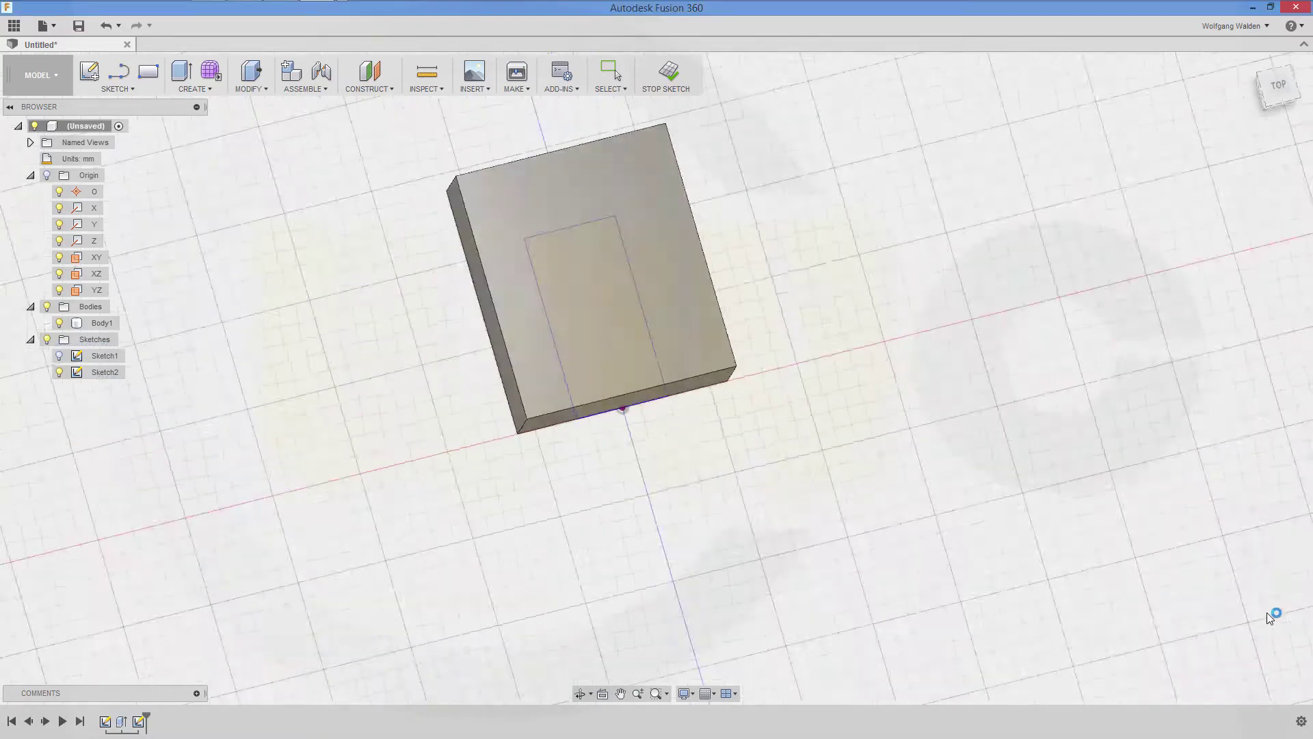
Extrude the inner rectangle 33 mm upward and join it to the base block.
{"action": "left_click", "coordinate": [180, 77]}
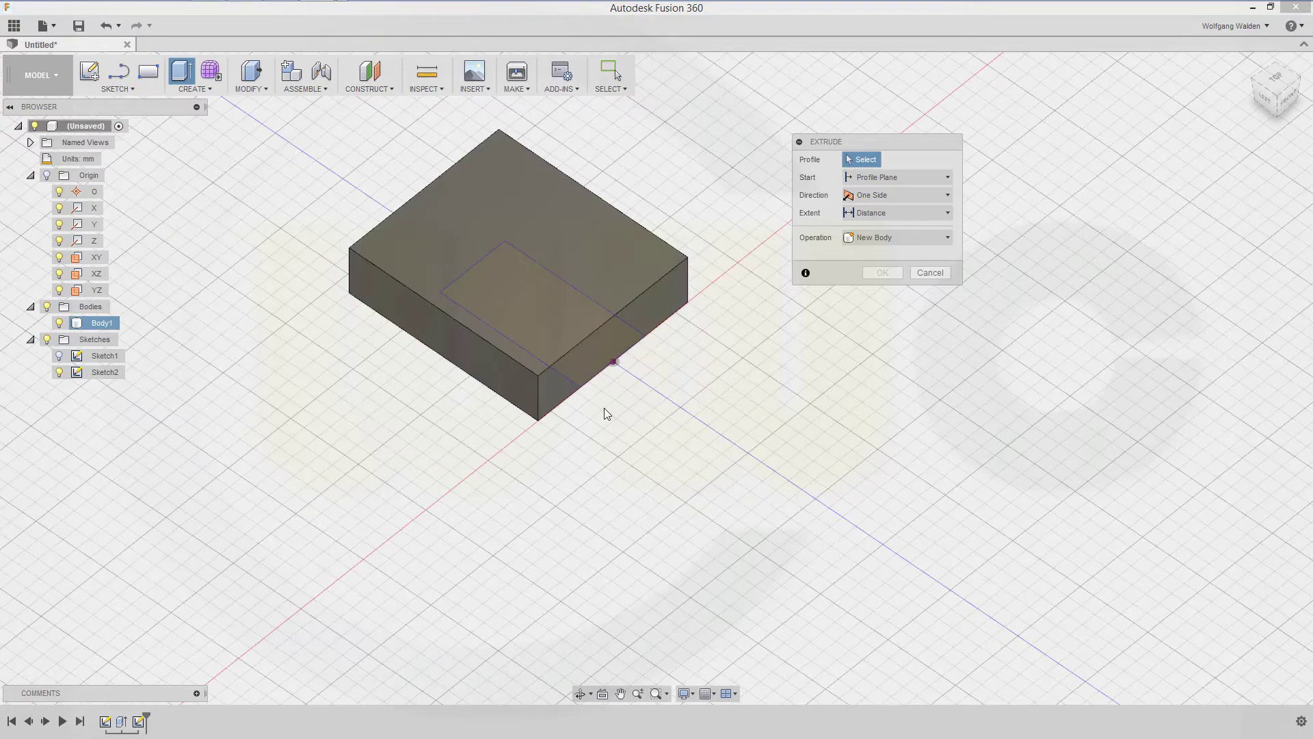
{"action": "mouse_move", "coordinate": [582, 363]}
{"action": "middle_mouse_down", "text": "shift"}
{"action": "mouse_move", "coordinate": [577, 307]}
{"action": "mouse_move", "coordinate": [544, 323]}
{"action": "mouse_move", "coordinate": [615, 322]}
{"action": "mouse_move", "coordinate": [742, 278]}
{"action": "middle_mouse_up", "text": "shift"}
{"action": "left_click", "coordinate": [526, 309]}
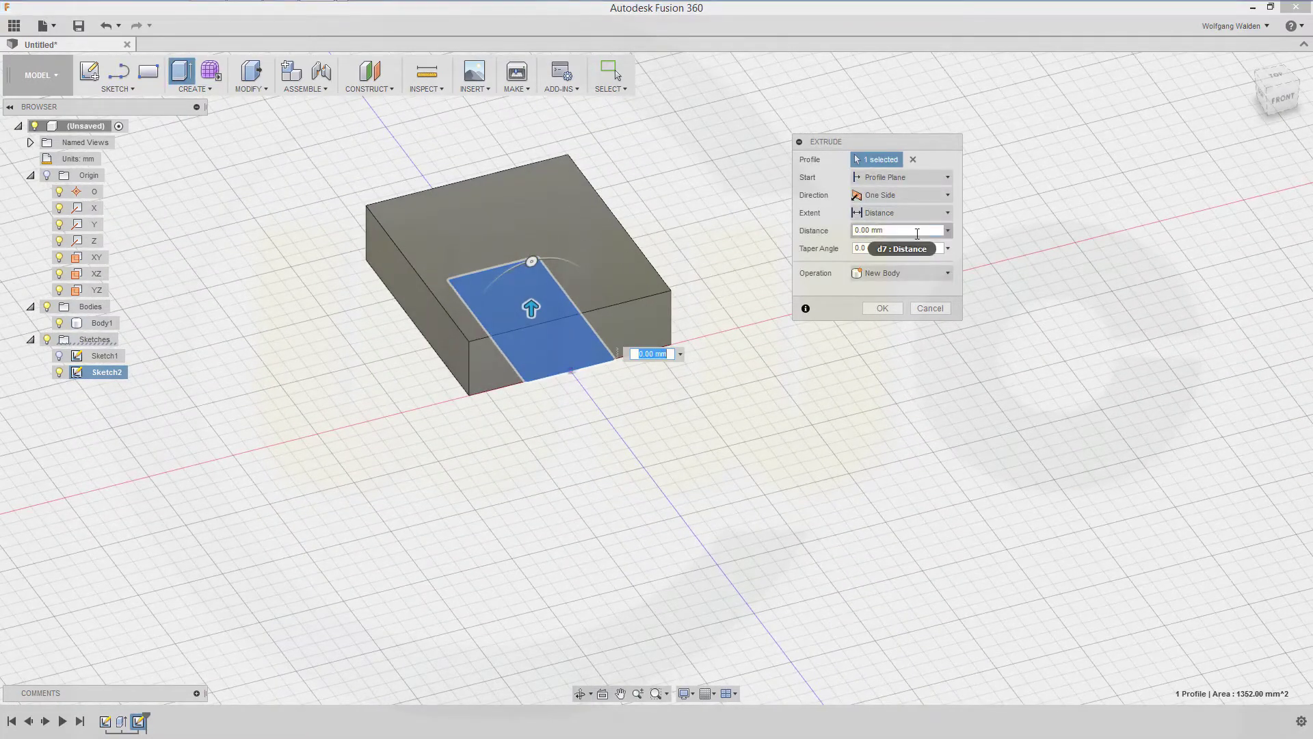
{"action": "left_click", "coordinate": [885, 225]}
{"action": "type", "text": "33"}
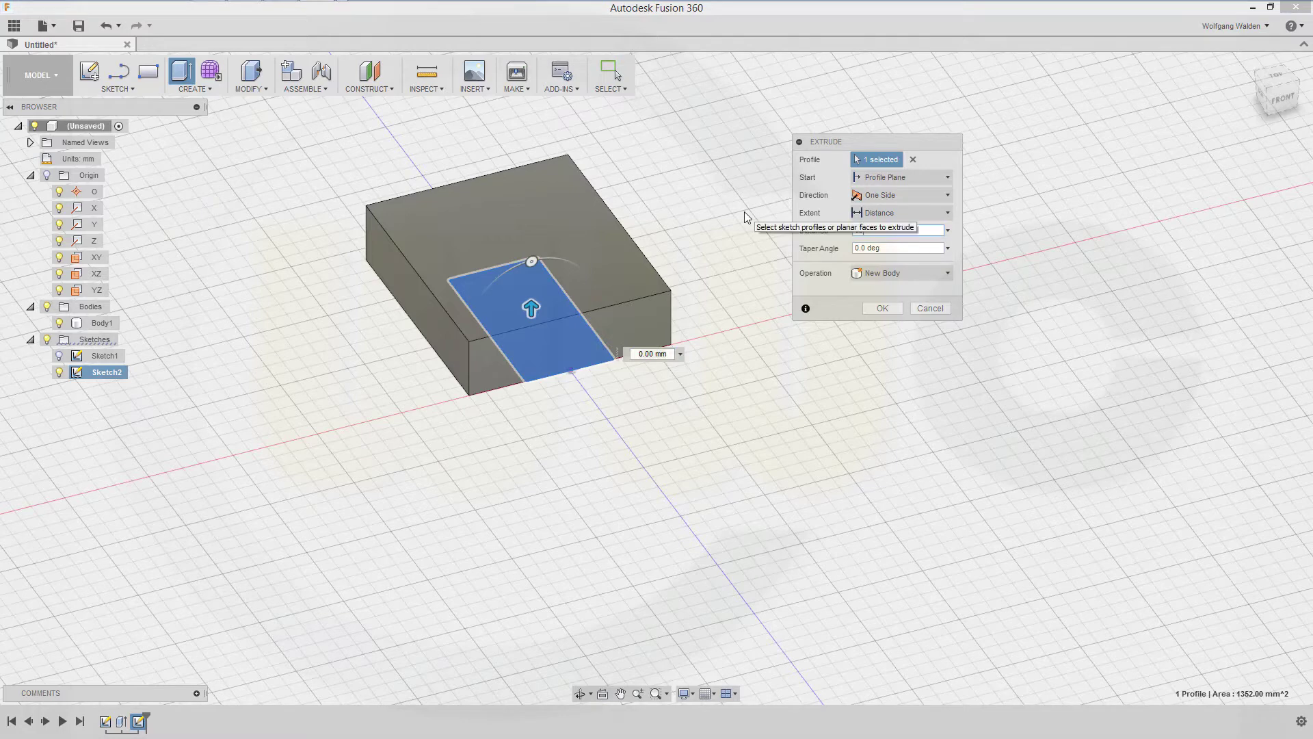
{"action": "left_click", "coordinate": [948, 274]}
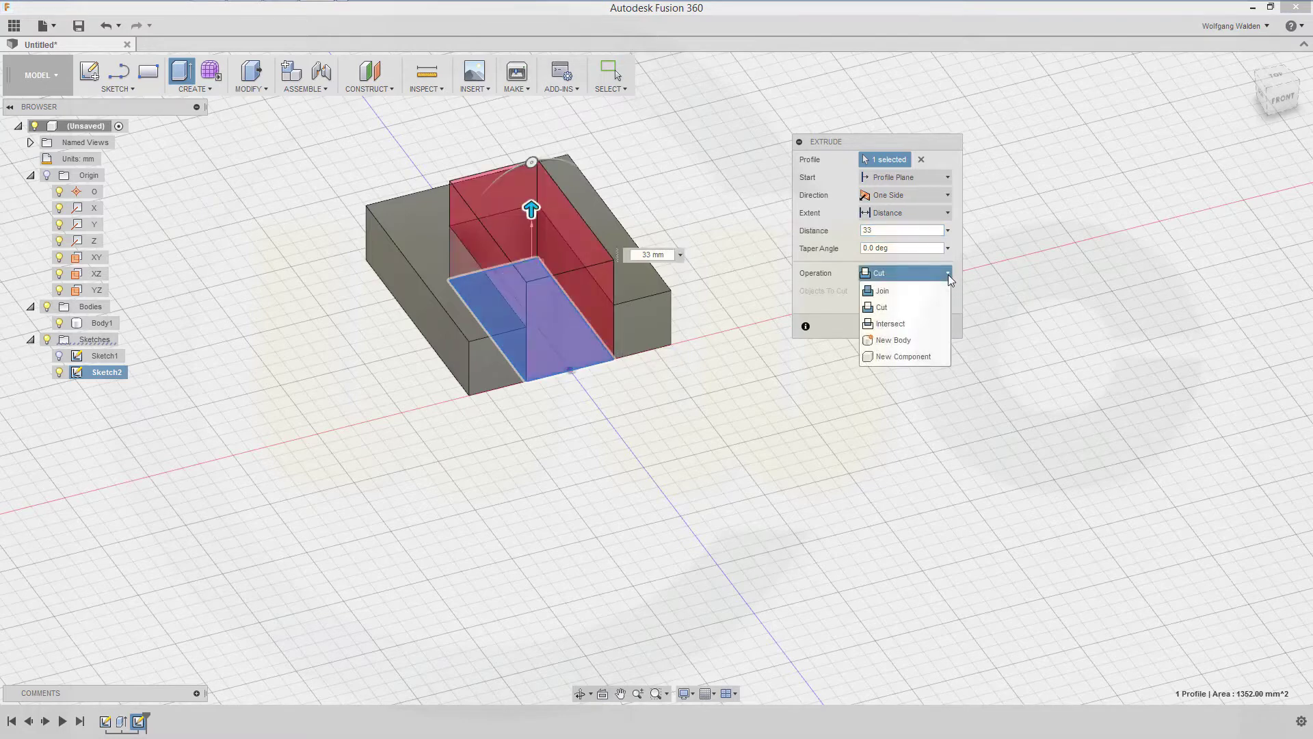
{"action": "left_click", "coordinate": [925, 291]}
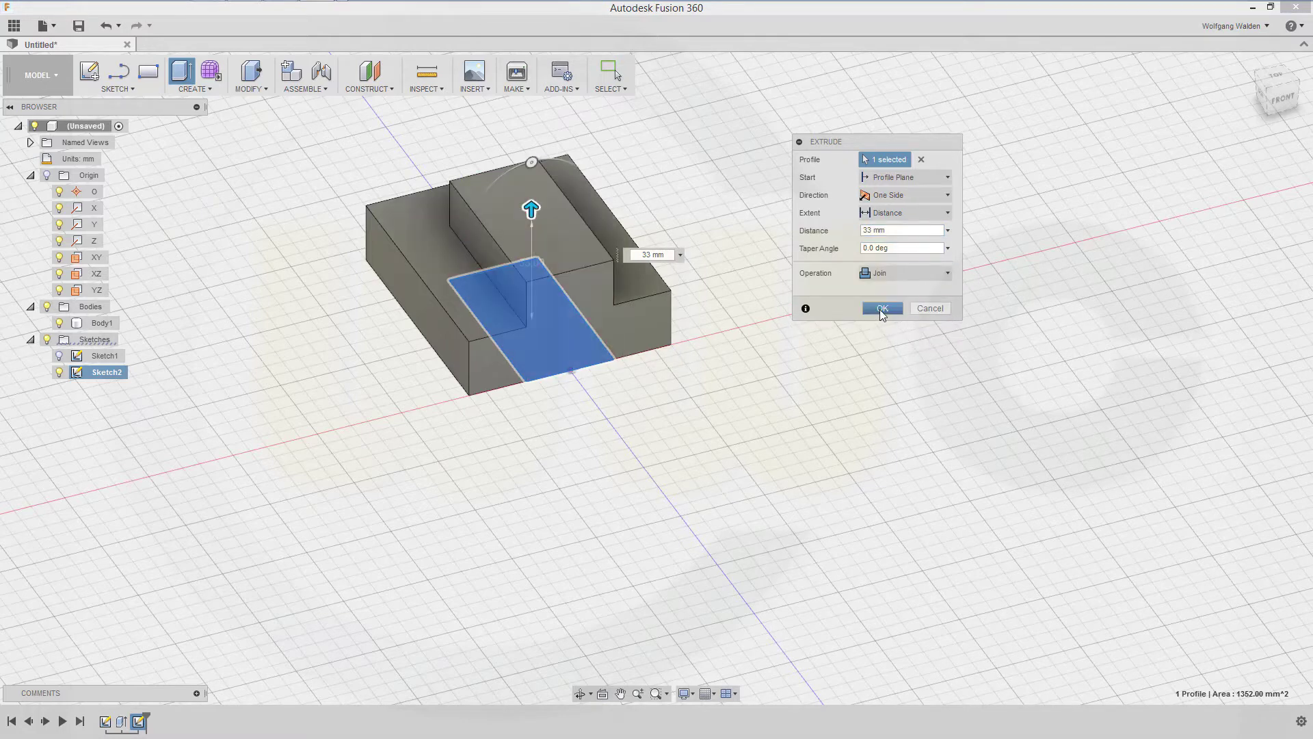
{"action": "left_click", "coordinate": [882, 310]}
Draft the raised block's two long side faces by 3 degrees, using its inner end face as the draft plane.
{"action": "middle_click_drag", "start_coordinate": [664, 251], "coordinate": [698, 390]}
{"action": "middle_click_drag", "start_coordinate": [748, 351], "coordinate": [657, 420], "text": "shift"}
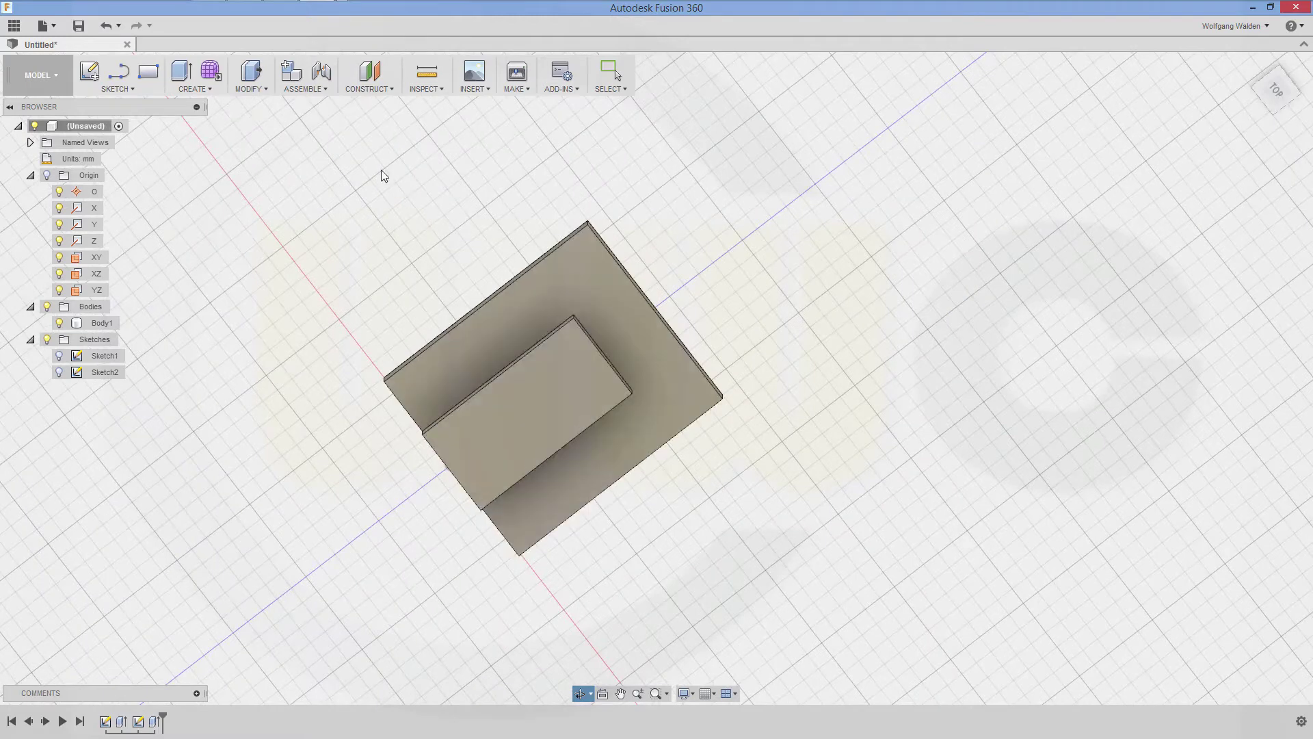
{"action": "left_click", "coordinate": [265, 90]}
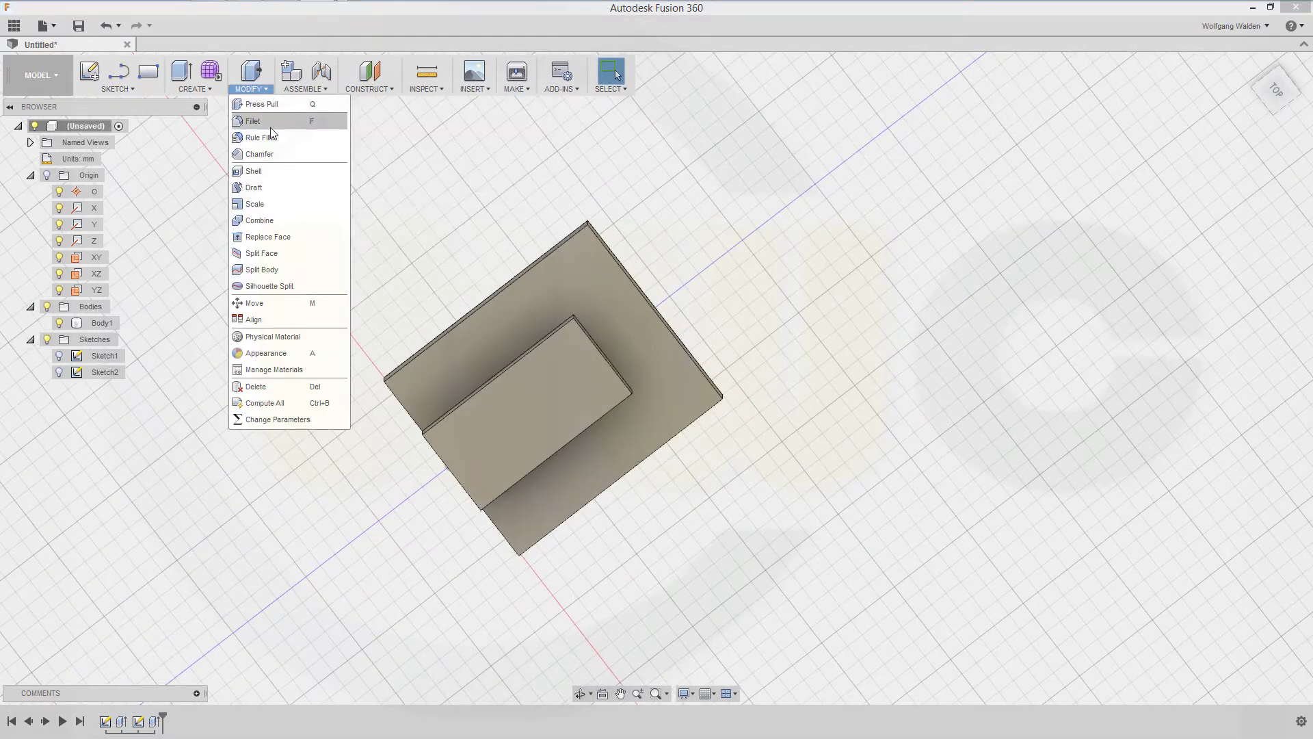
{"action": "left_click", "coordinate": [252, 188]}
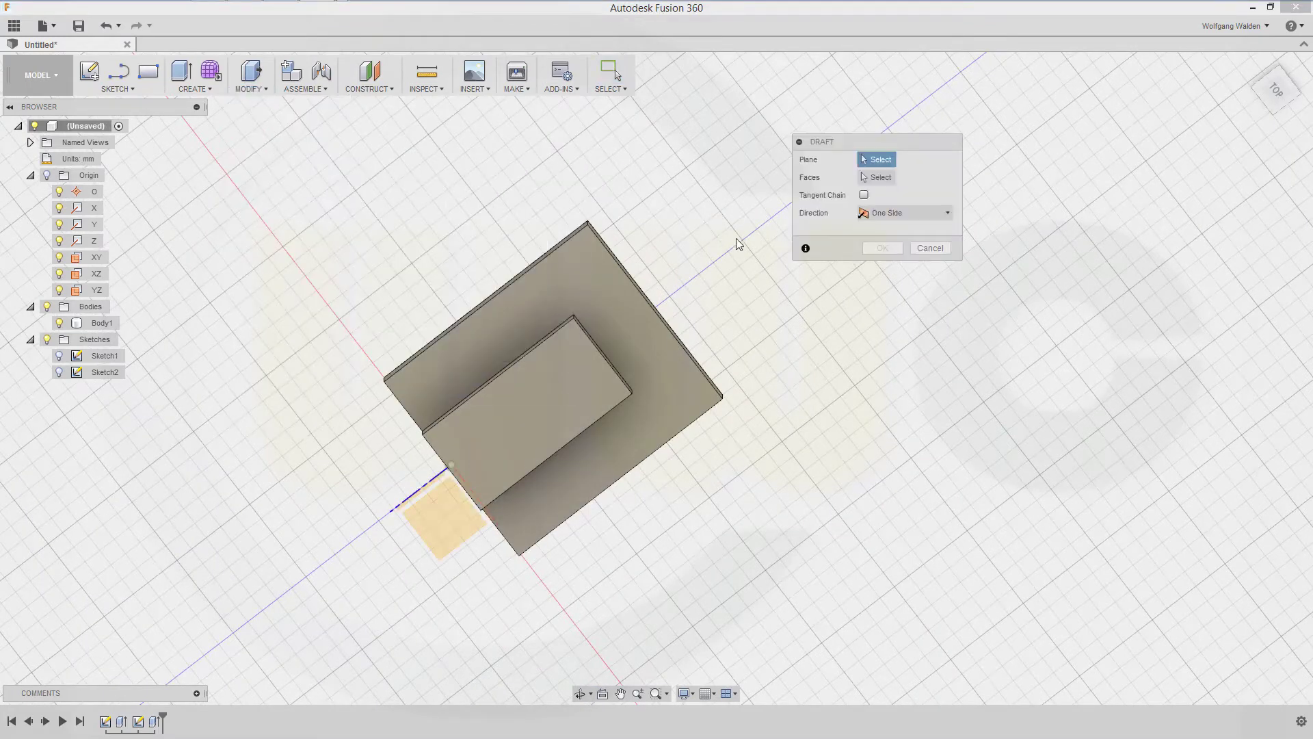
{"action": "middle_click_drag", "start_coordinate": [725, 314], "coordinate": [593, 359], "text": "shift"}
{"action": "left_click", "coordinate": [592, 359]}
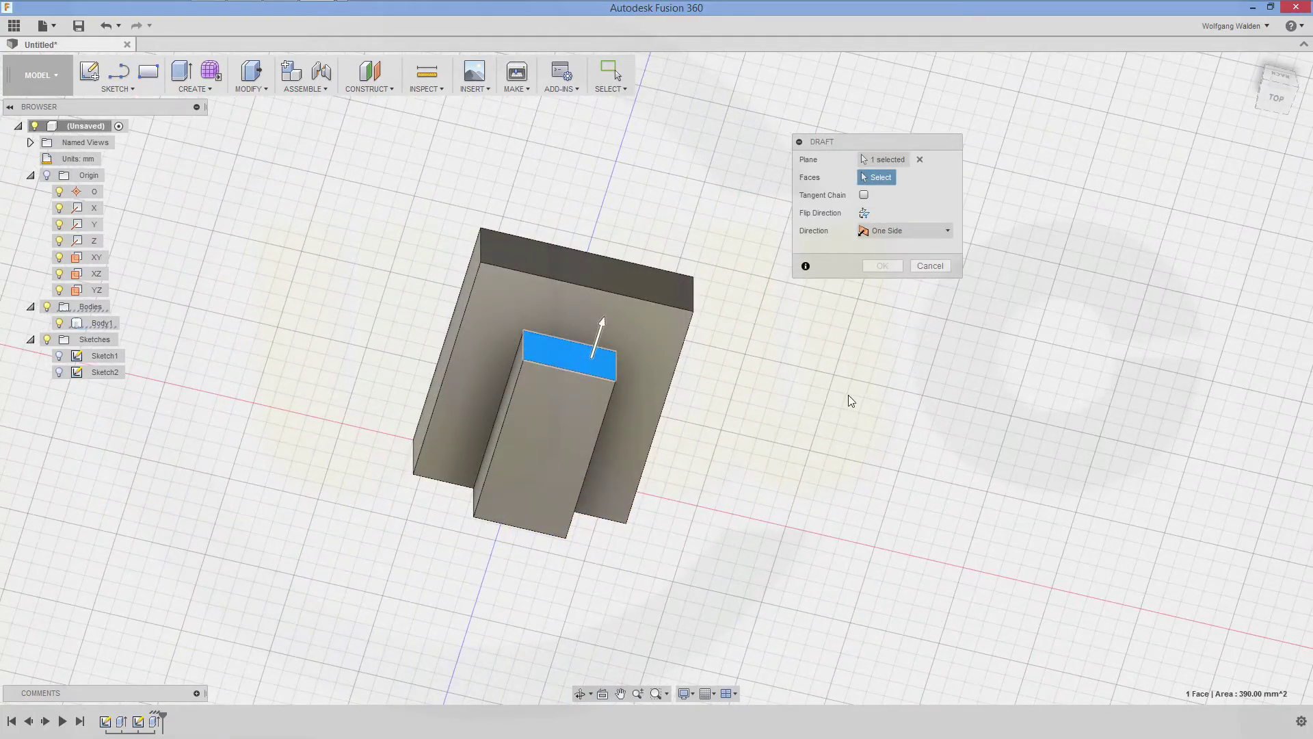
{"action": "middle_click_drag", "start_coordinate": [776, 431], "coordinate": [588, 390], "text": "shift"}
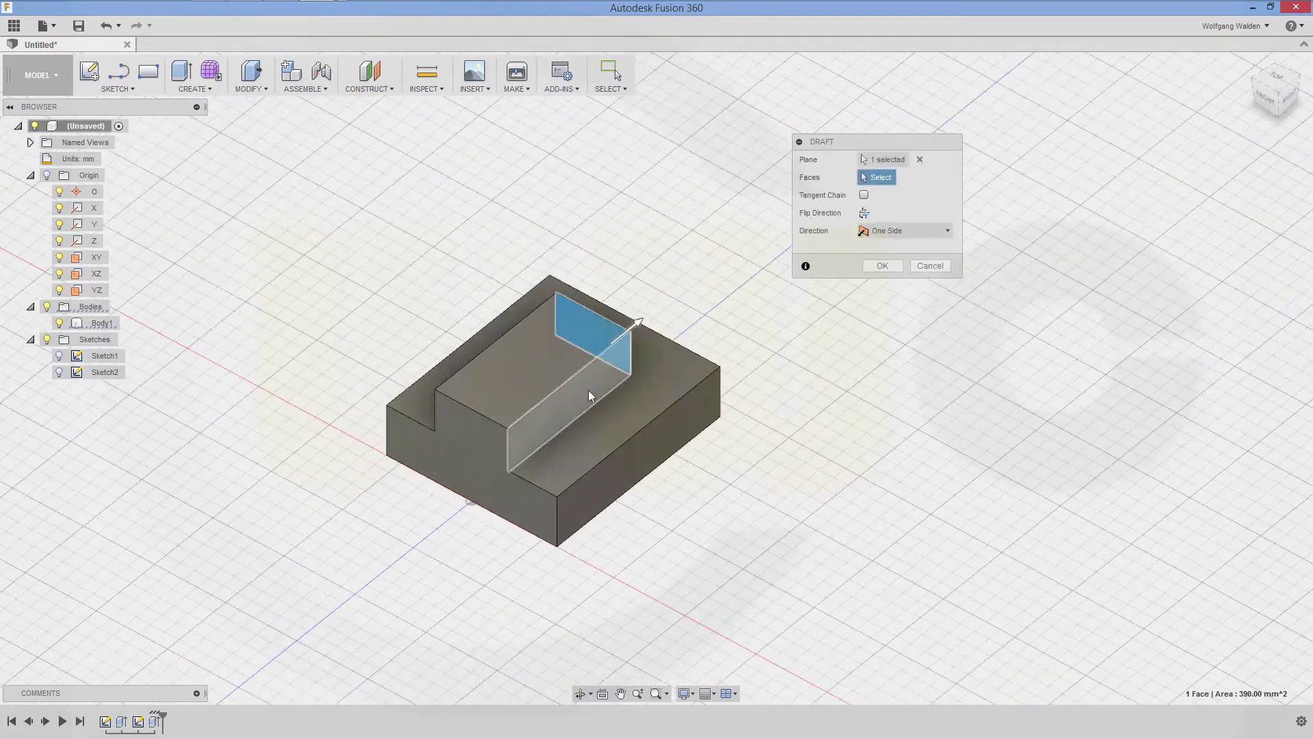
{"action": "left_click", "coordinate": [584, 389]}
{"action": "middle_click_drag", "start_coordinate": [494, 238], "coordinate": [583, 239], "text": "shift"}
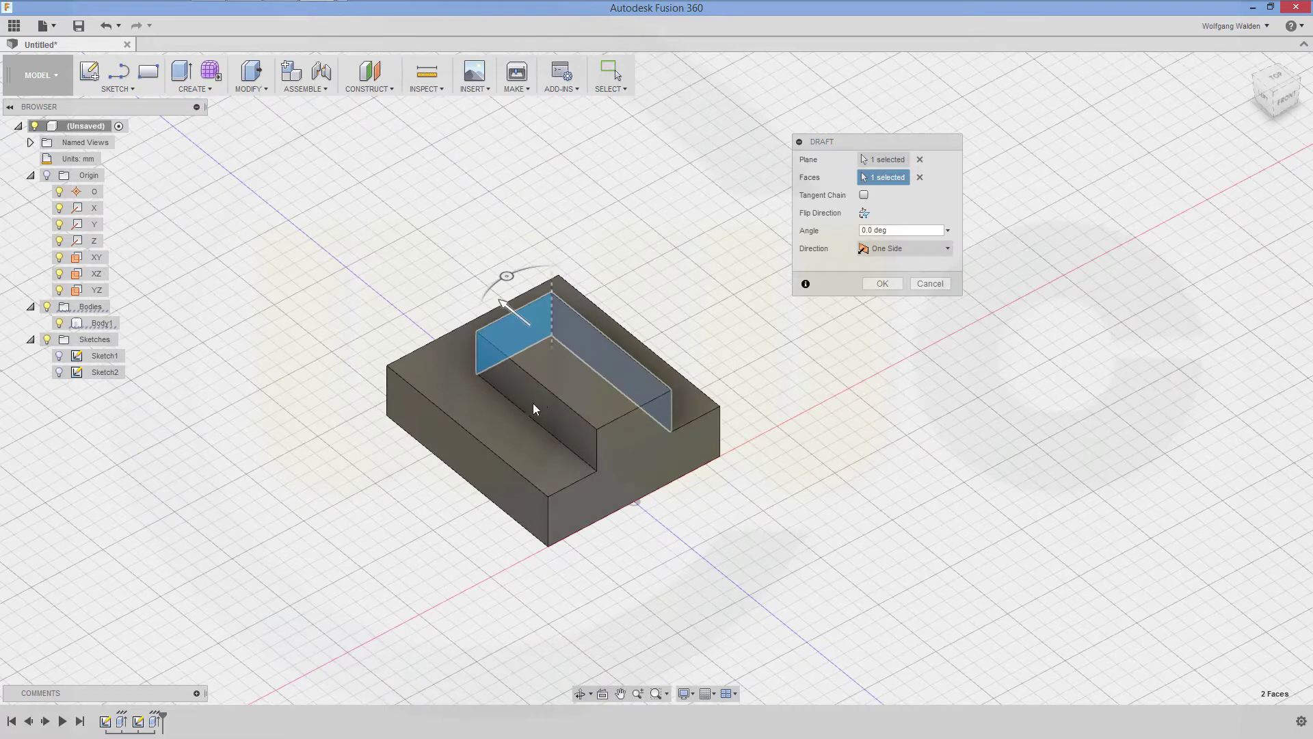
{"action": "left_click", "coordinate": [553, 404]}
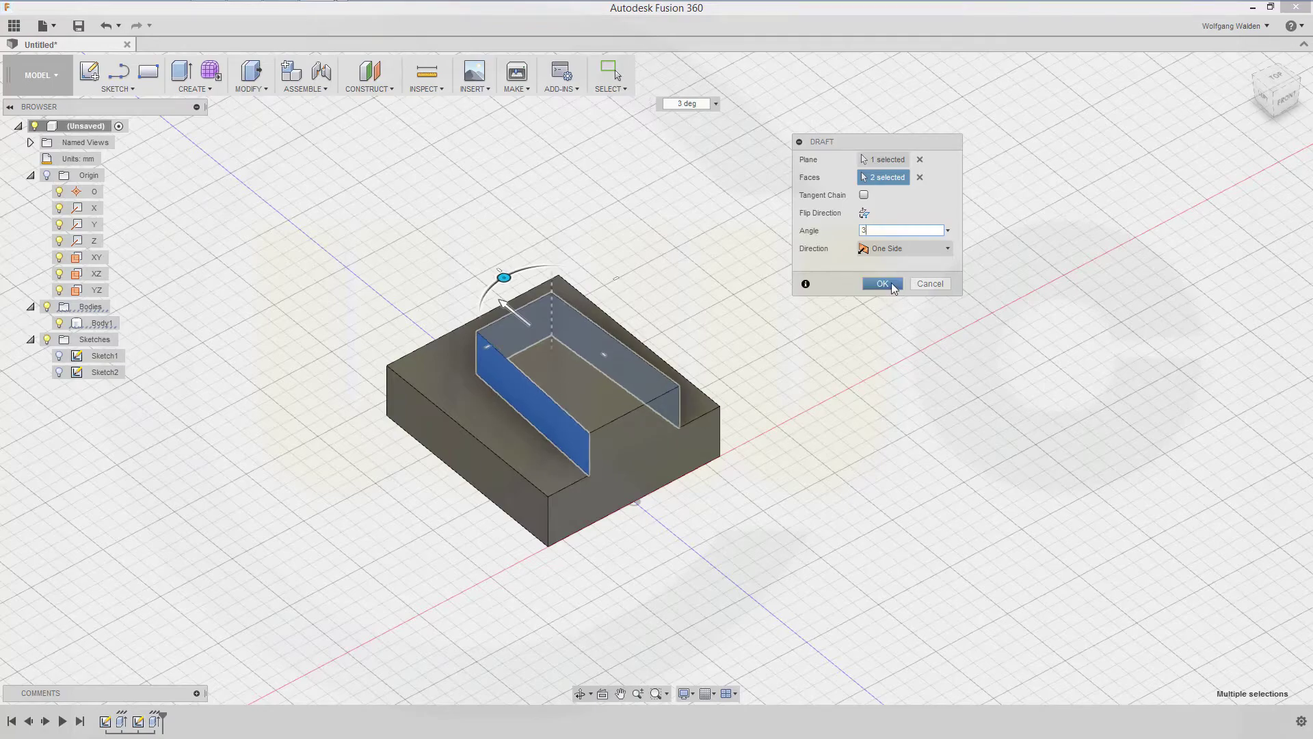
{"action": "left_click", "coordinate": [883, 283]}
Draft the raised block's inner end face by 10 degrees, using the base block's top face as the draft plane.
{"action": "middle_click_drag", "start_coordinate": [868, 317], "coordinate": [680, 319], "text": "shift"}
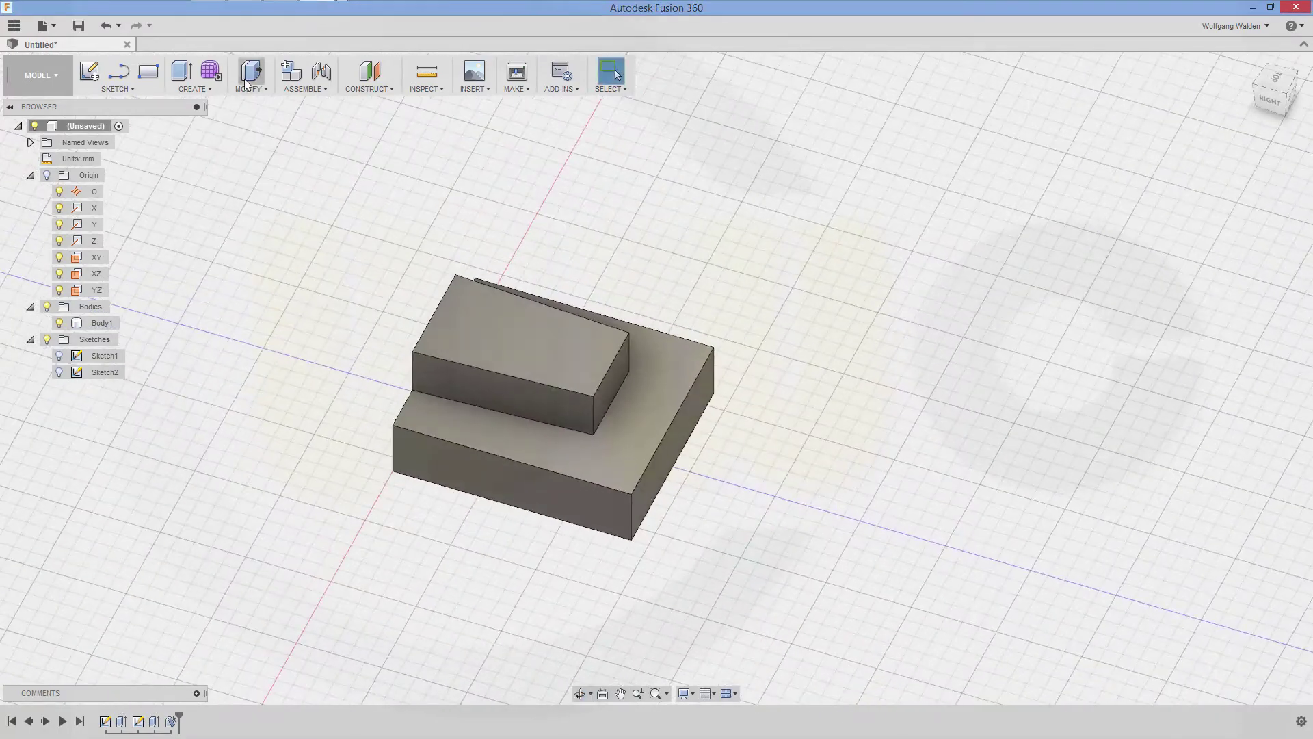
{"action": "left_click", "coordinate": [264, 90]}
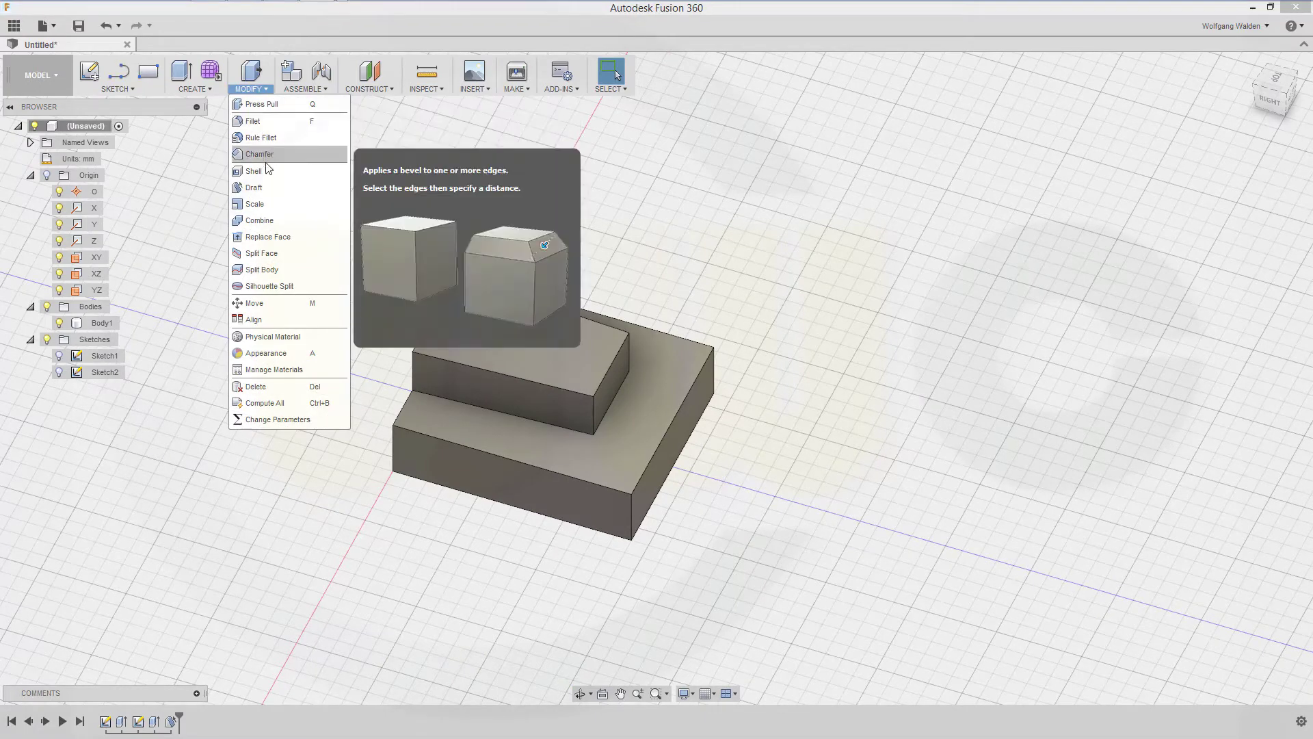
{"action": "left_click", "coordinate": [257, 187]}
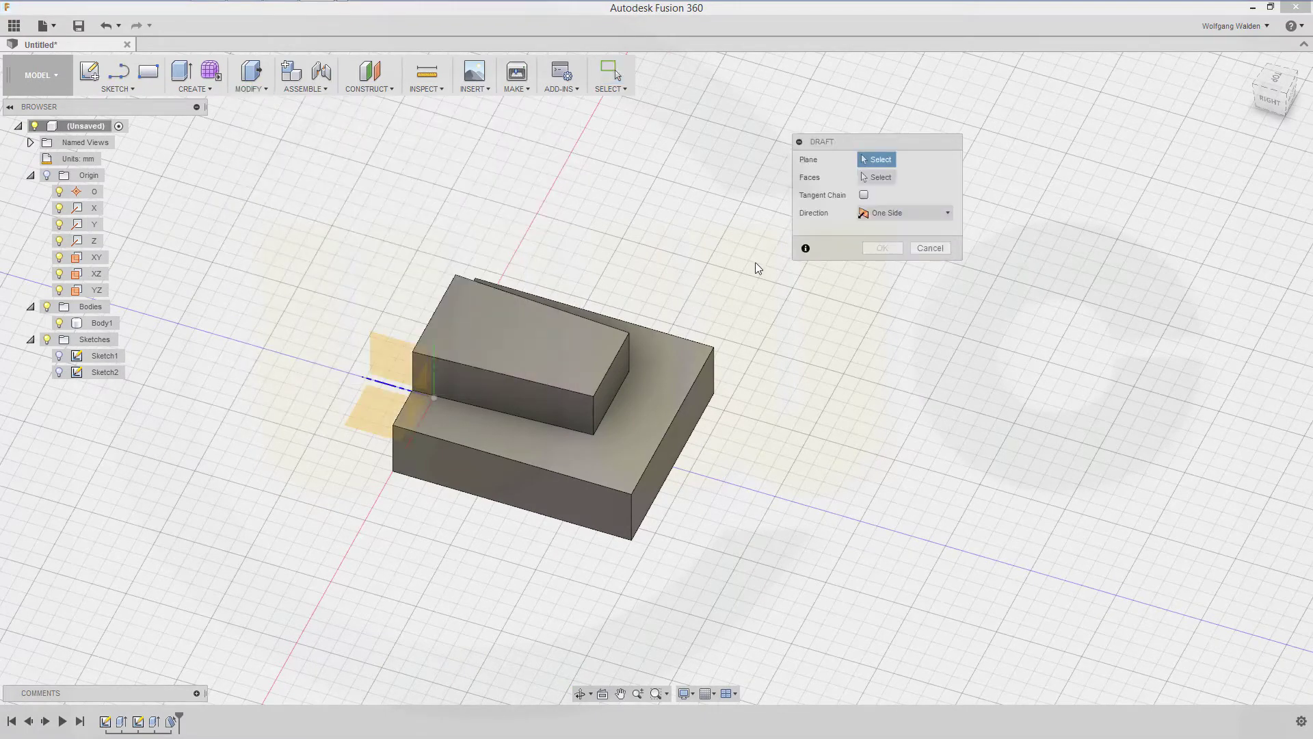
{"action": "left_click", "coordinate": [642, 405]}
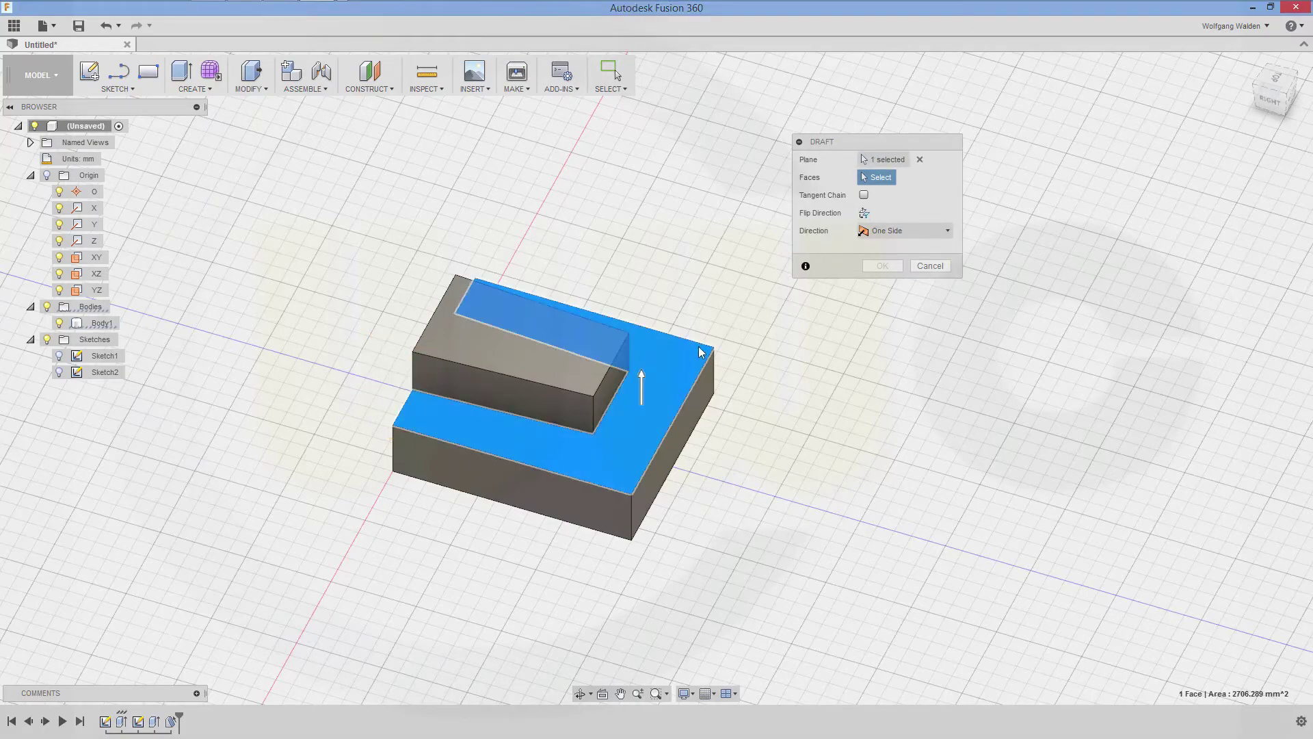
{"action": "middle_click_drag", "start_coordinate": [766, 413], "coordinate": [689, 420], "text": "shift"}
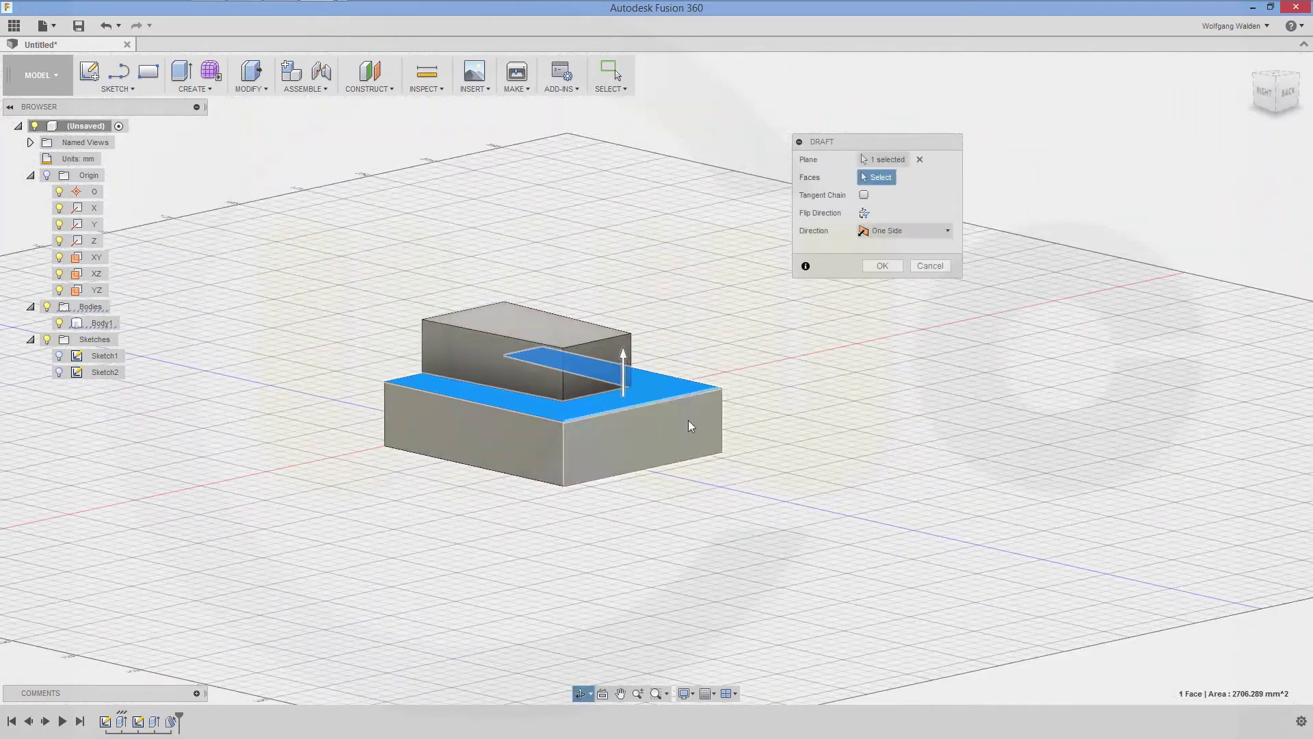
{"action": "left_click", "coordinate": [575, 370]}
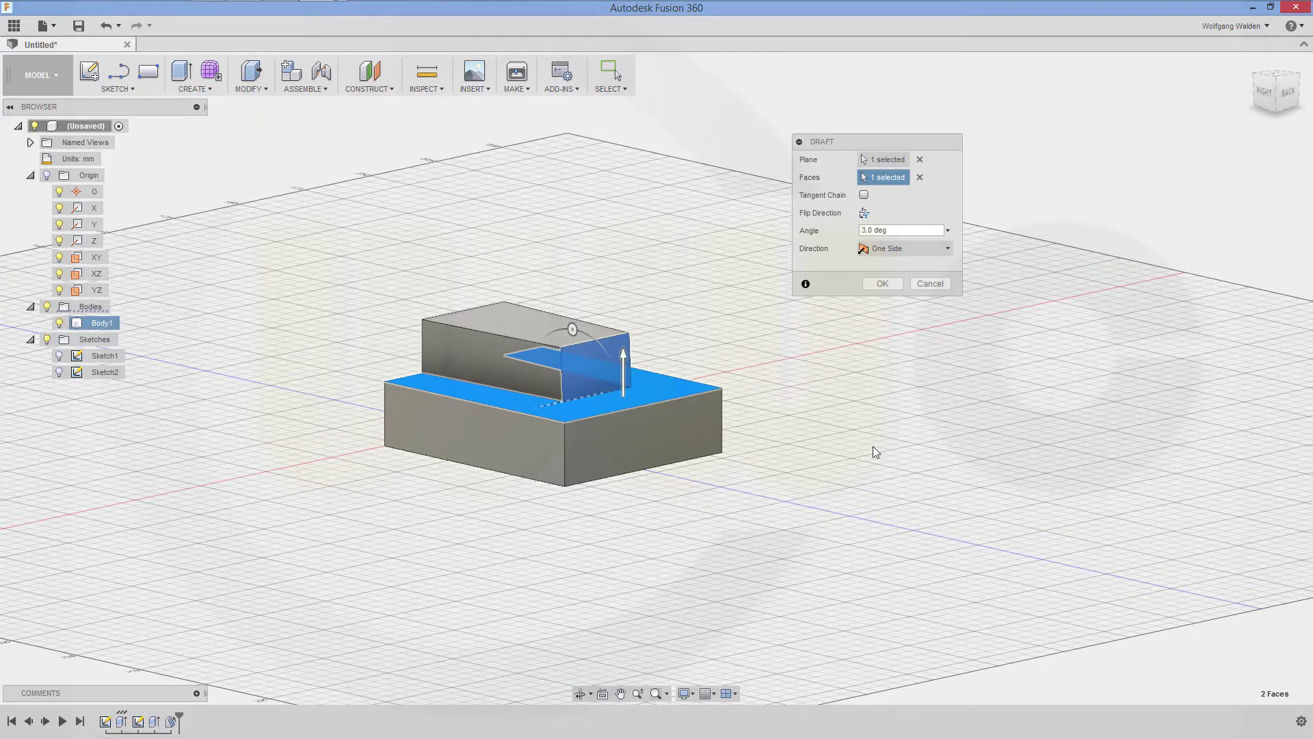
{"action": "left_click", "coordinate": [915, 229]}
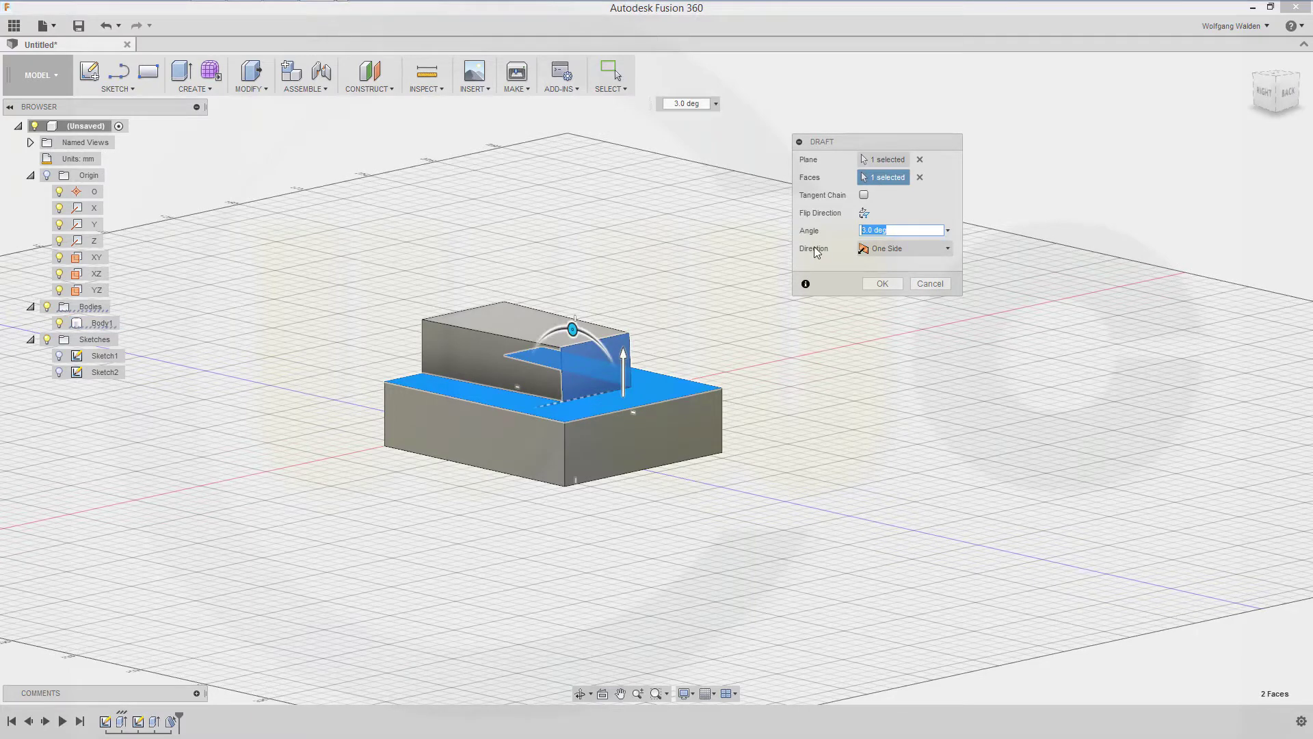
{"action": "key", "text": "Return"}
Apply a two-sided draft to the base block's back face about the YZ origin plane, with a first angle of 5 degrees.
{"action": "middle_click_drag", "start_coordinate": [757, 428], "coordinate": [889, 475], "text": "shift"}
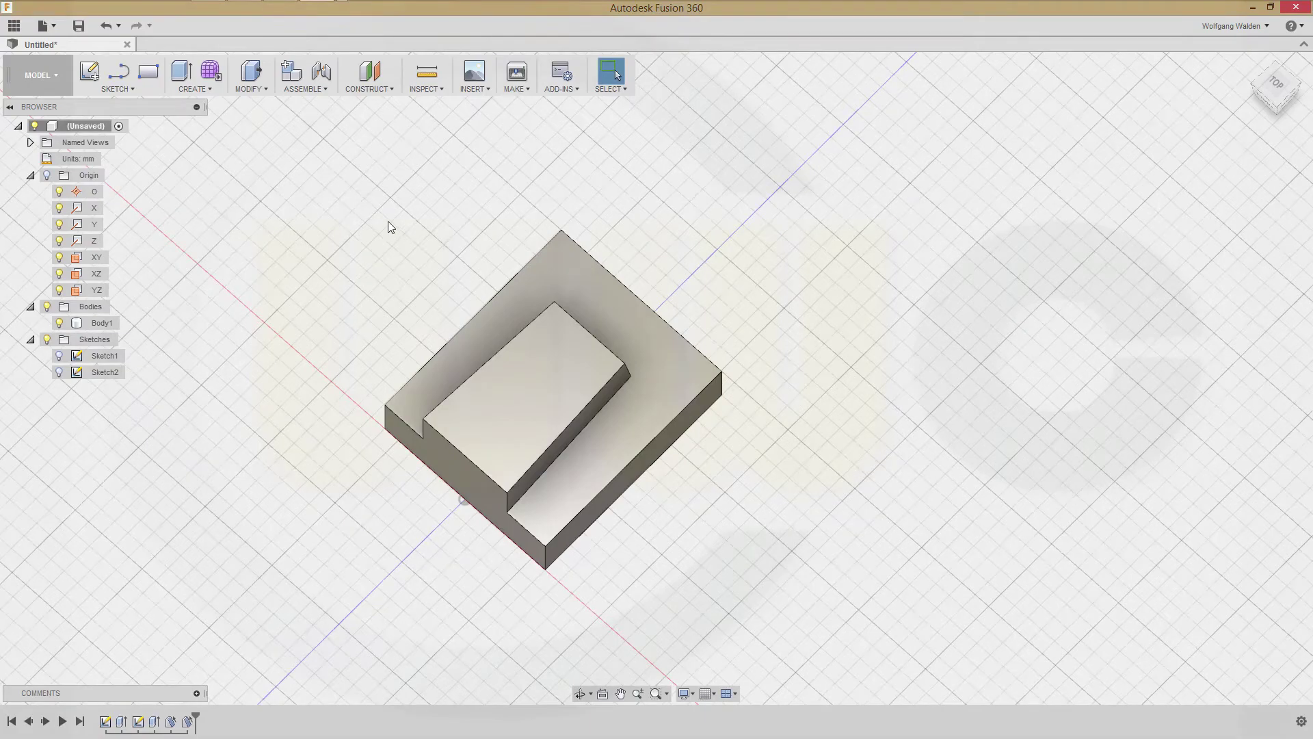
{"action": "mouse_move", "coordinate": [382, 240]}
{"action": "middle_mouse_down", "text": "shift"}
{"action": "mouse_move", "coordinate": [363, 258]}
{"action": "mouse_move", "coordinate": [343, 226]}
{"action": "mouse_move", "coordinate": [360, 246]}
{"action": "middle_mouse_up", "text": "shift"}
{"action": "middle_click_drag", "start_coordinate": [668, 305], "coordinate": [660, 420], "text": "shift"}
{"action": "middle_click_drag", "start_coordinate": [514, 545], "coordinate": [545, 563], "text": "shift"}
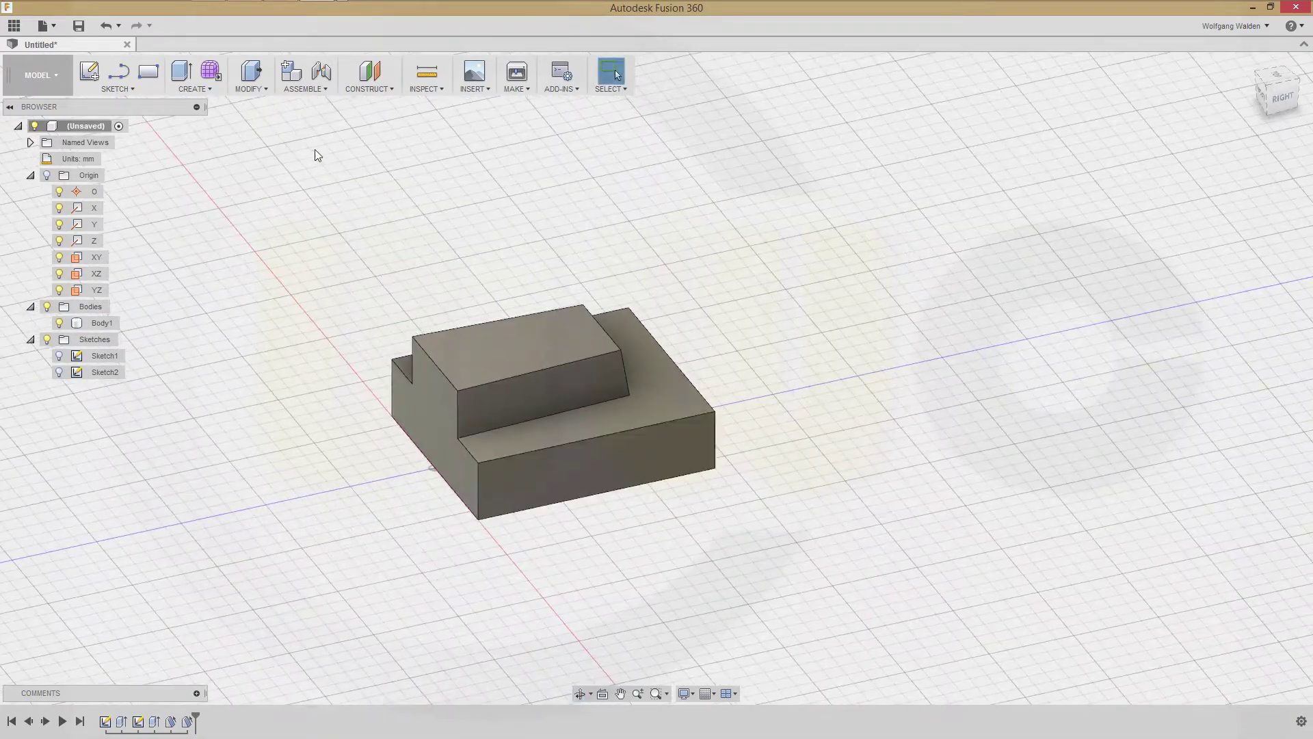
{"action": "left_click", "coordinate": [263, 89]}
{"action": "left_click", "coordinate": [270, 171]}
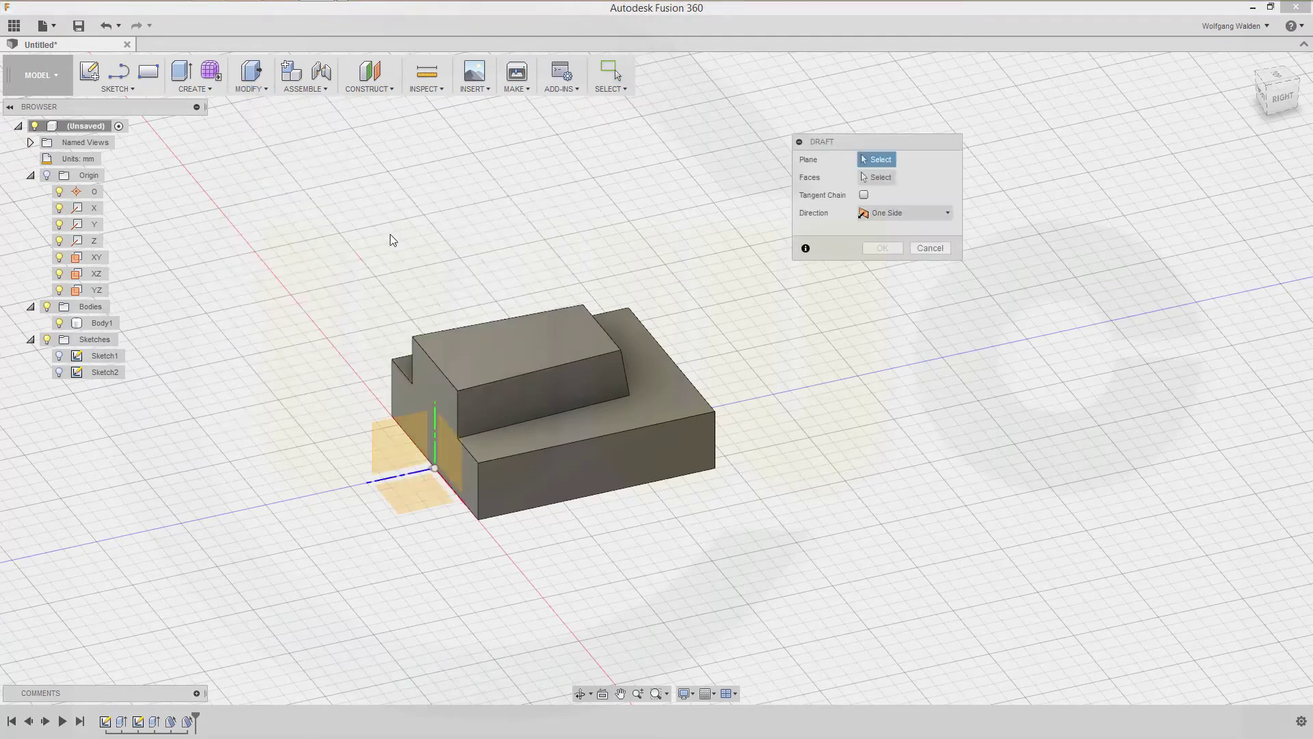
{"action": "left_click", "coordinate": [380, 450]}
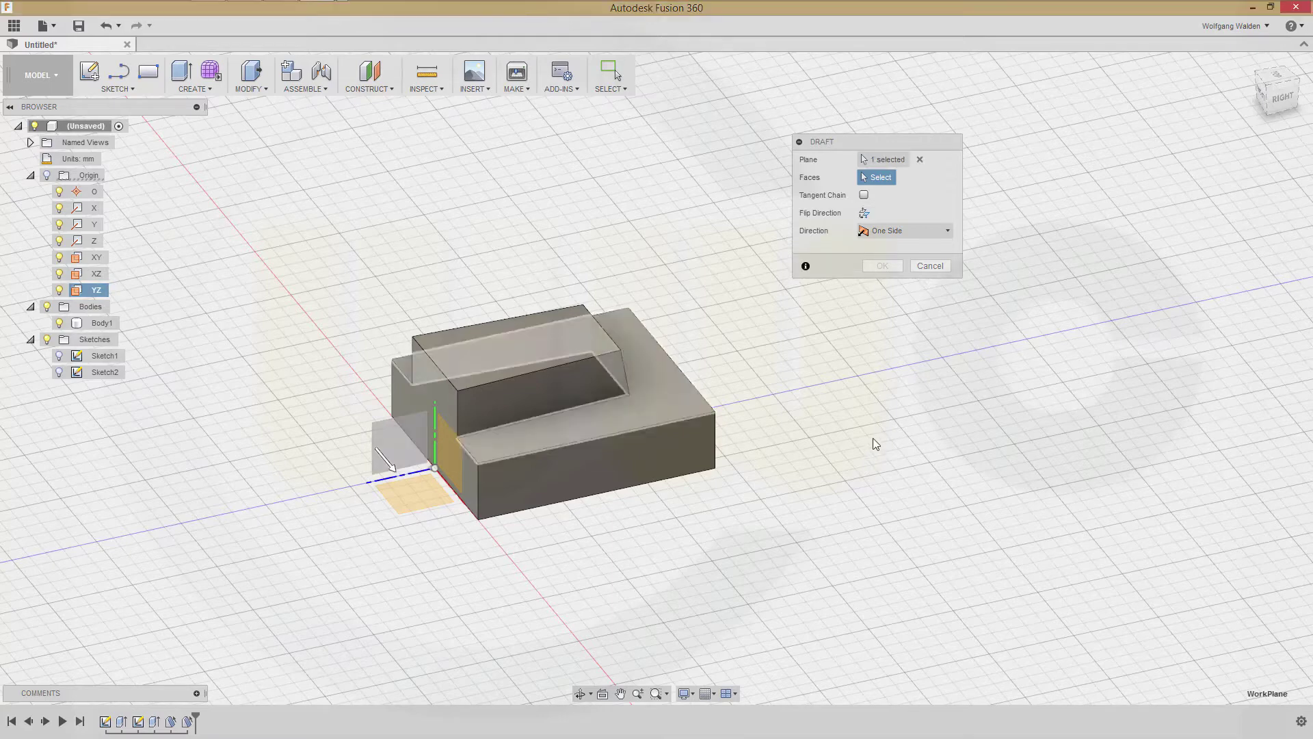
{"action": "left_click", "coordinate": [944, 231]}
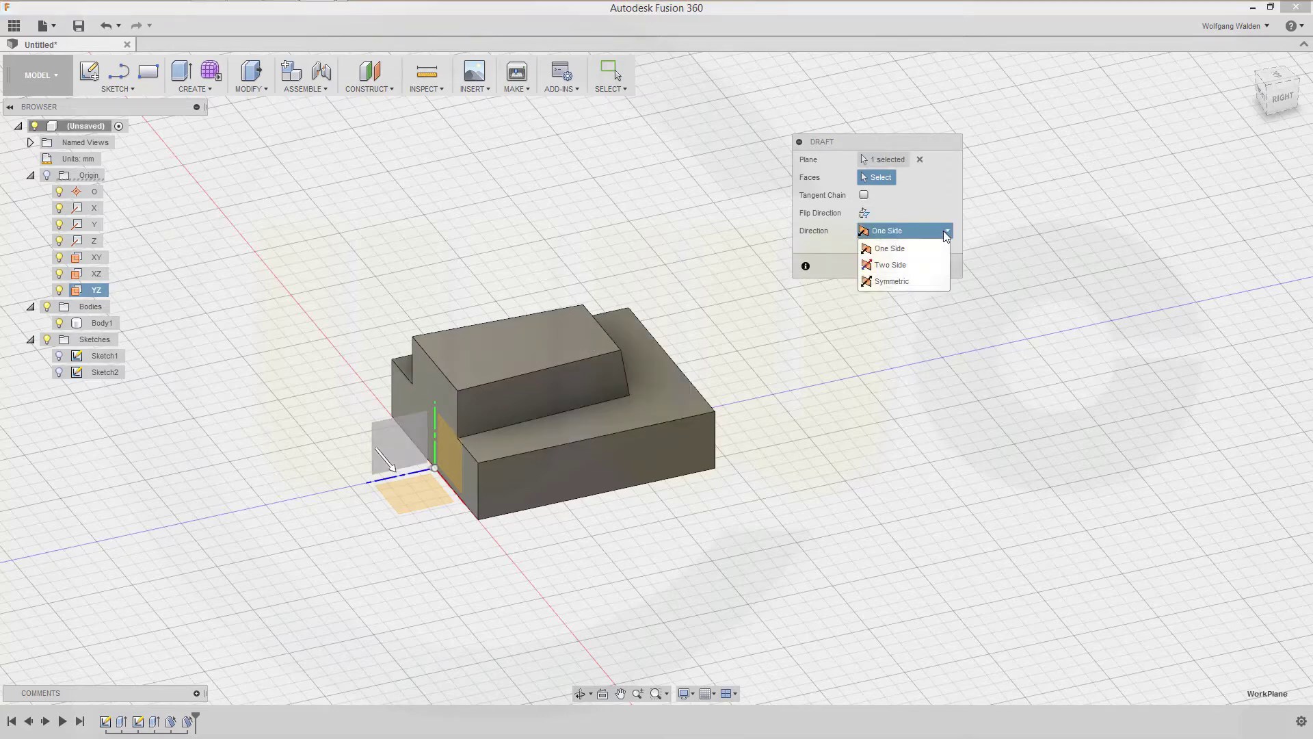
{"action": "left_click", "coordinate": [903, 266]}
{"action": "middle_click_drag", "start_coordinate": [747, 283], "coordinate": [651, 281], "text": "shift"}
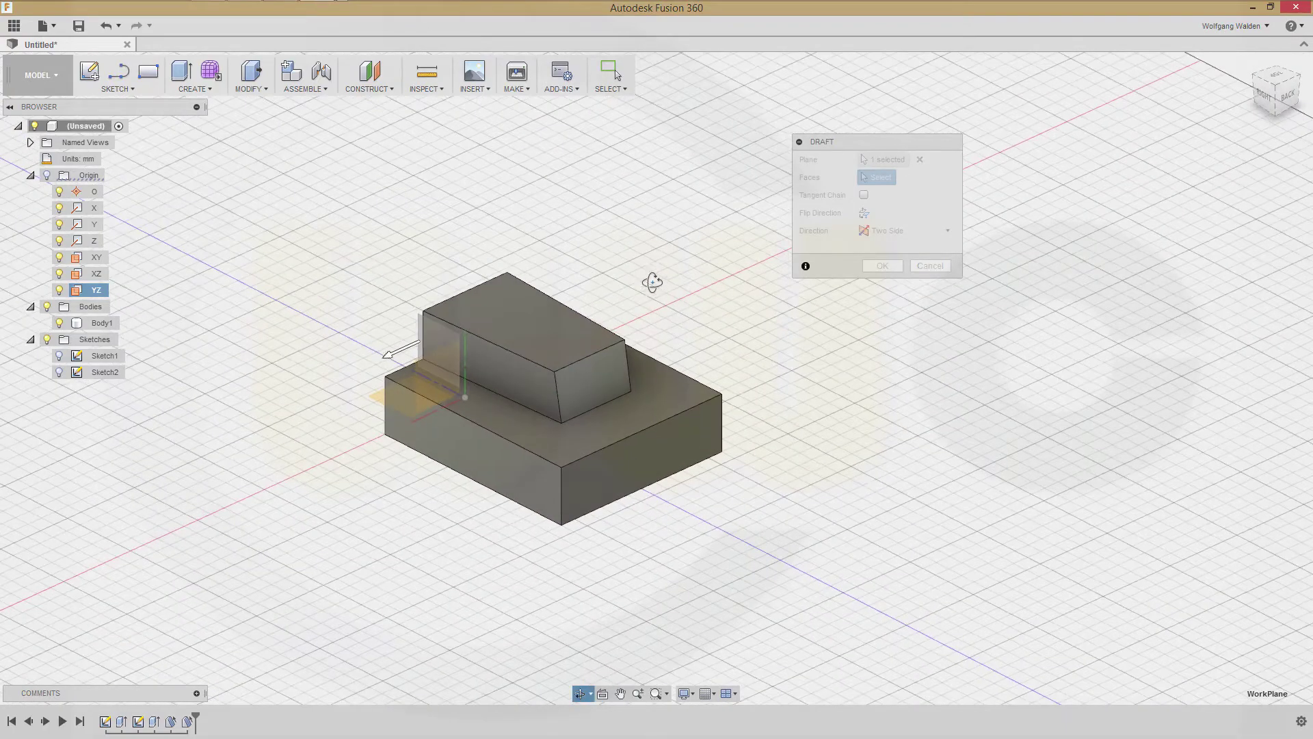
{"action": "left_click", "coordinate": [670, 448]}
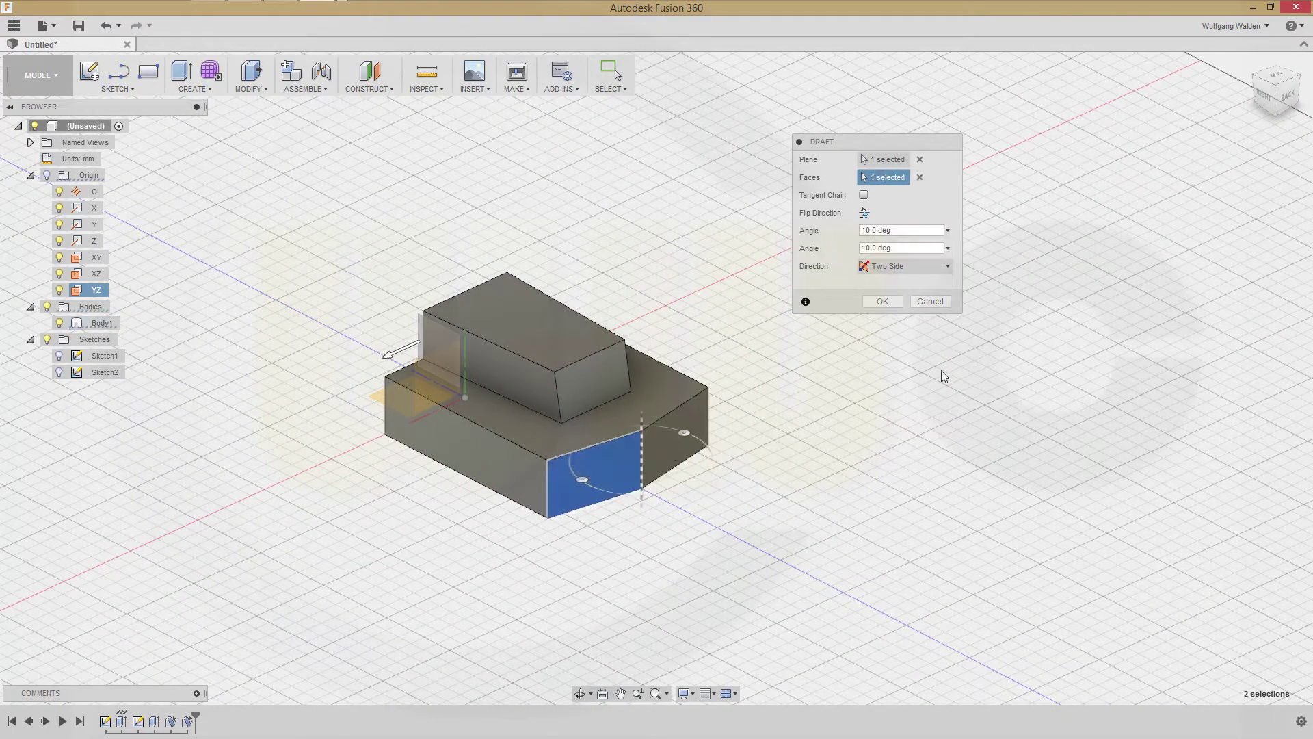
{"action": "left_click", "coordinate": [903, 229]}
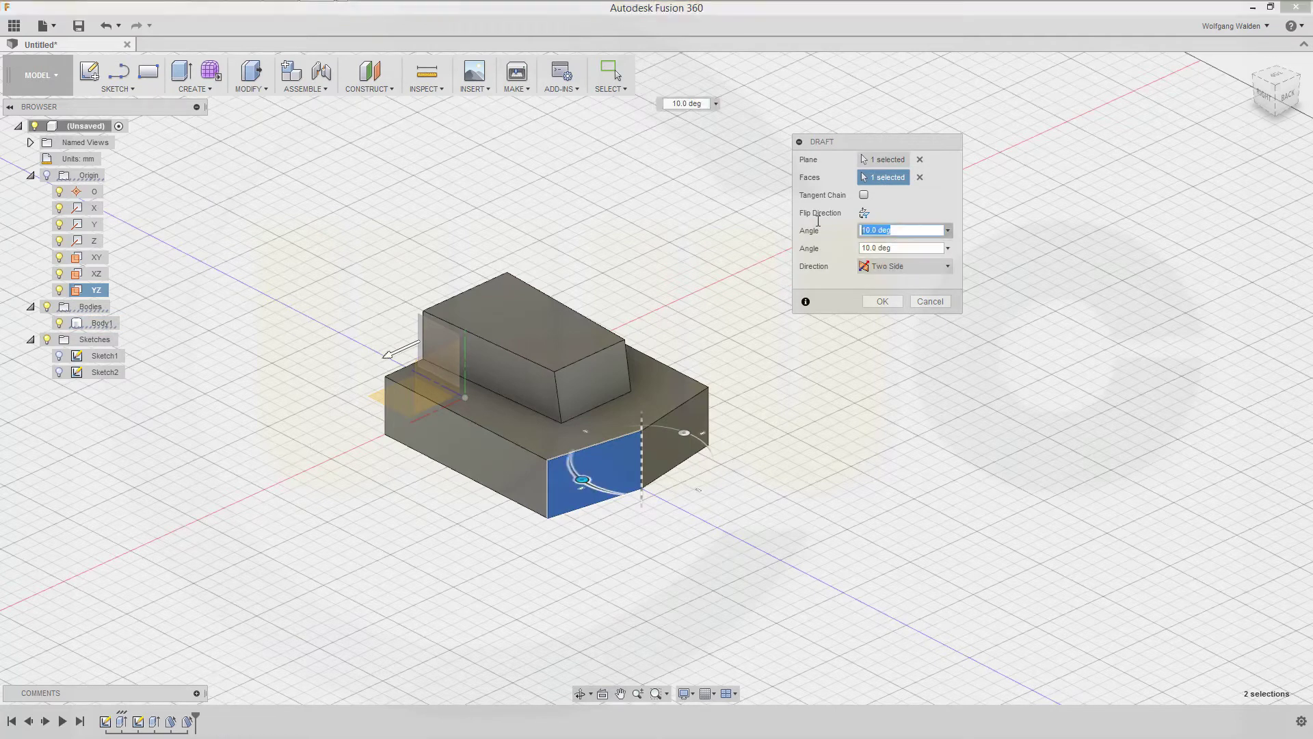
{"action": "type", "text": "5"}
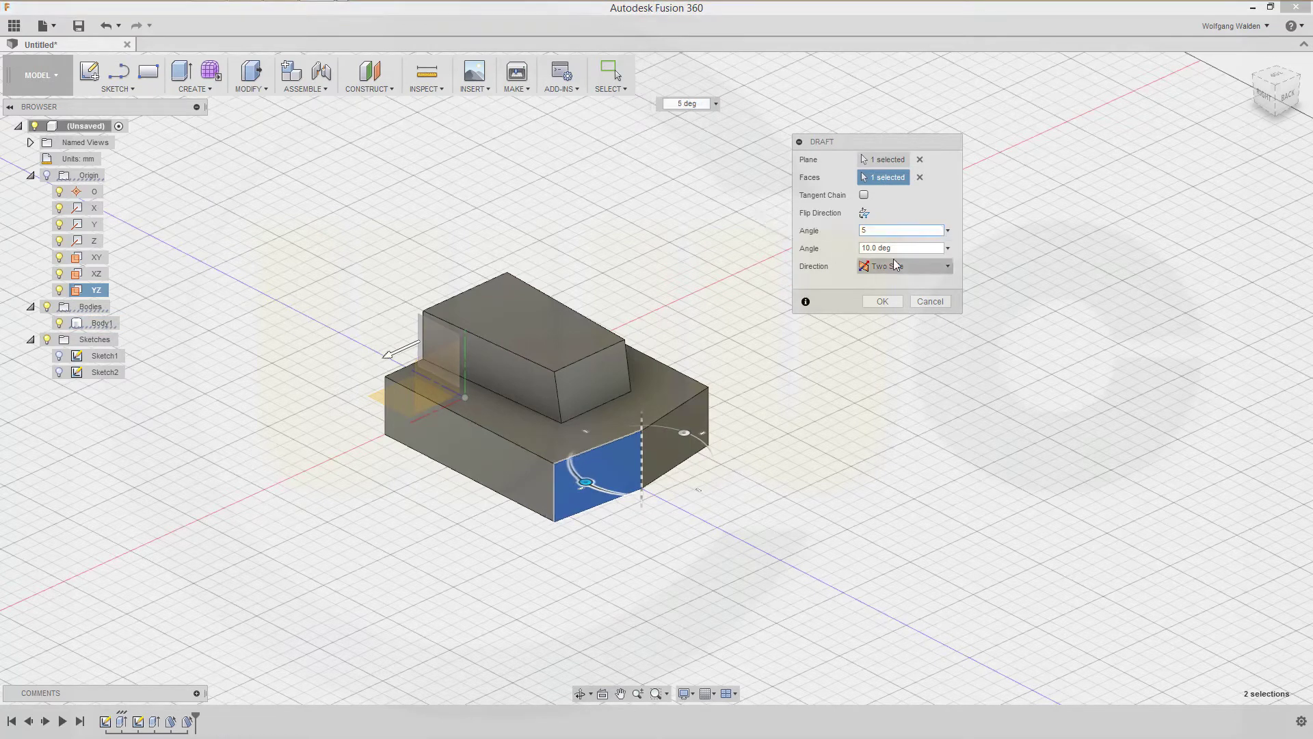
{"action": "key", "text": "Return"}
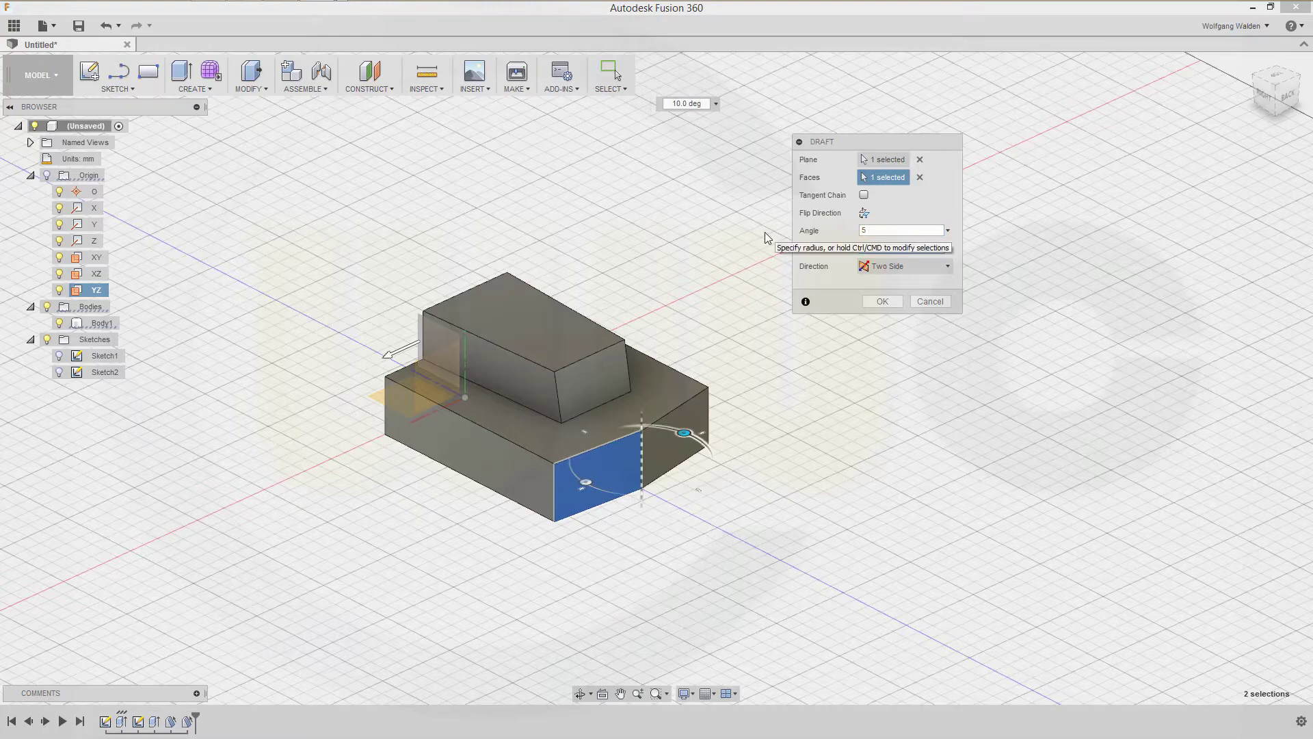
Create a construction plane offset -50 mm from the XY origin plane, cutting through the part.
{"action": "middle_click_drag", "start_coordinate": [762, 577], "coordinate": [879, 616], "text": "shift"}
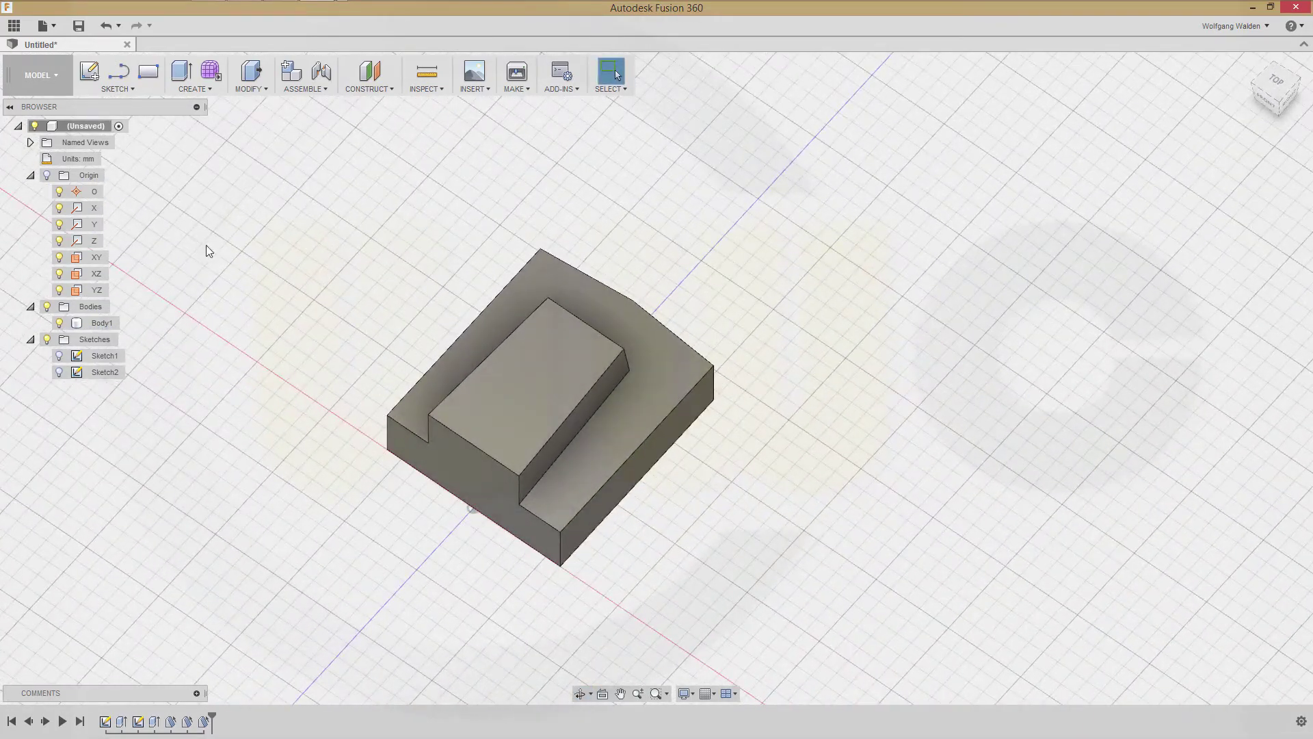
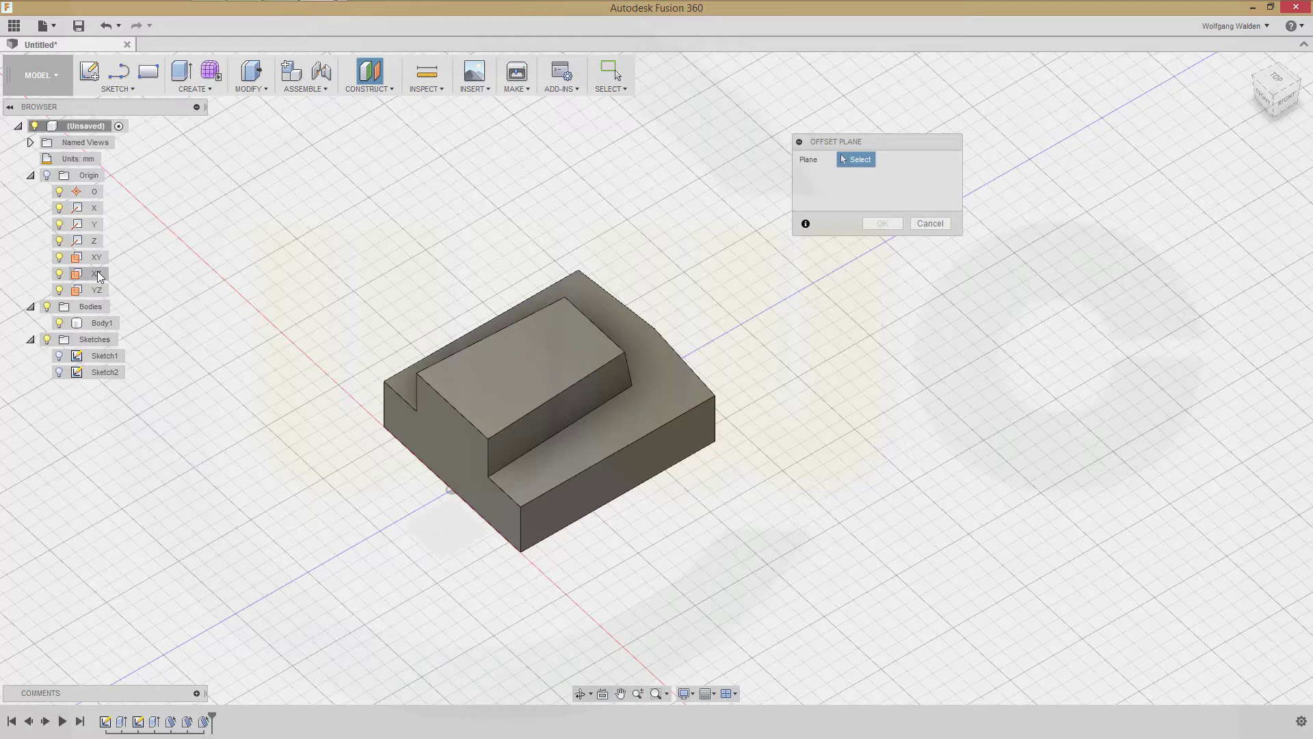
{"action": "left_click", "coordinate": [98, 273]}
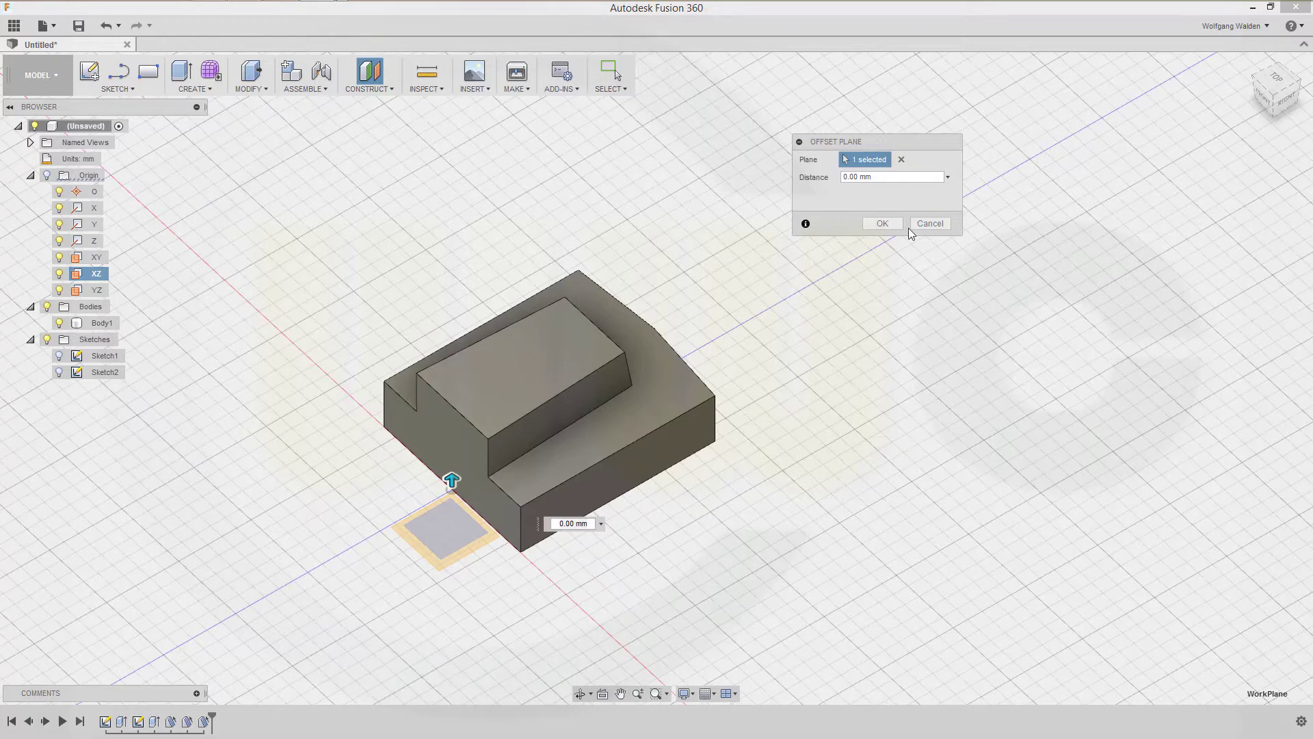
{"action": "left_click", "coordinate": [903, 160]}
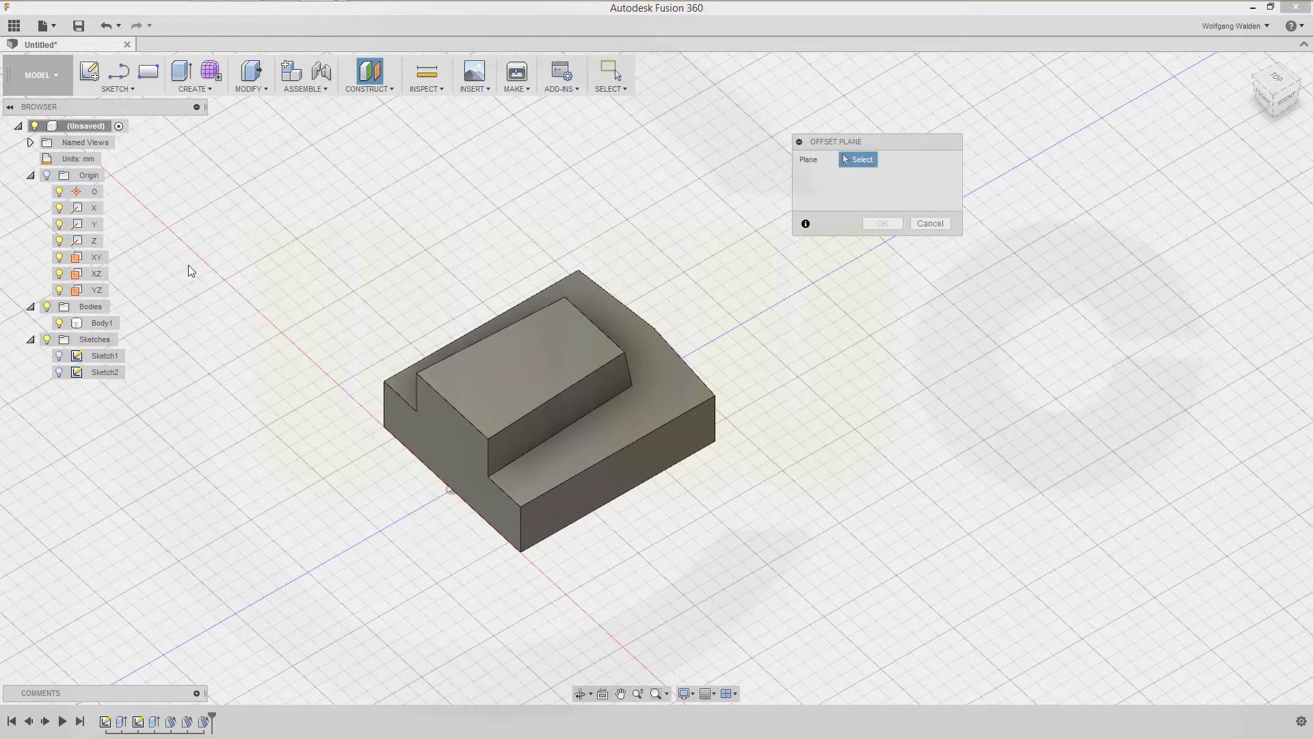
{"action": "left_click", "coordinate": [83, 260]}
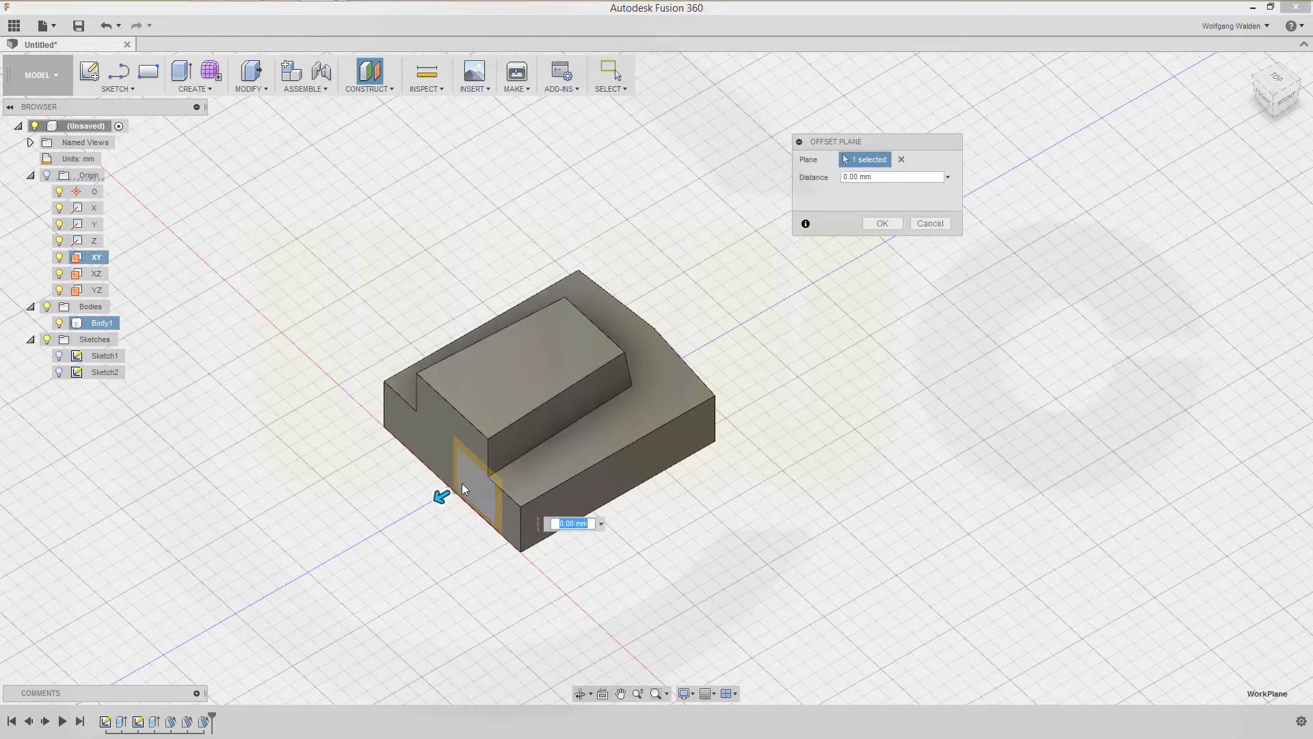
{"action": "left_click_drag", "start_coordinate": [441, 495], "coordinate": [702, 346]}
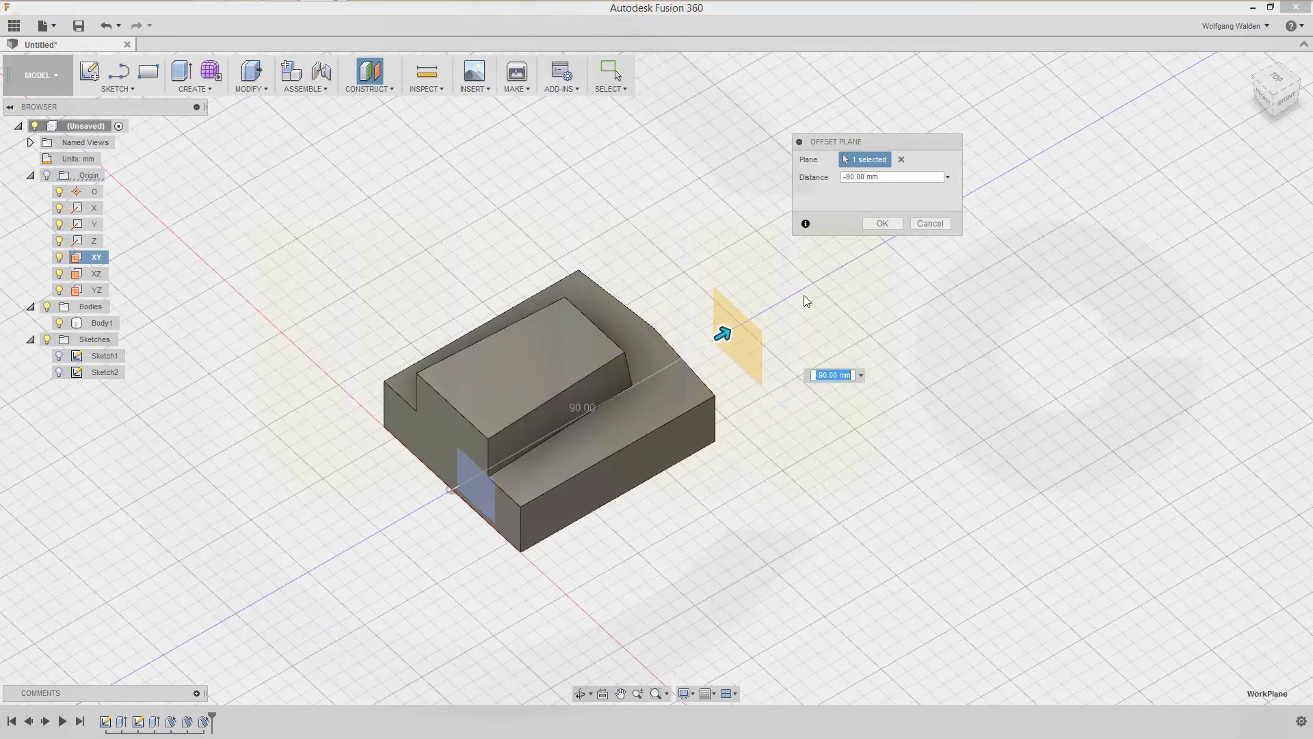
{"action": "left_click", "coordinate": [896, 177]}
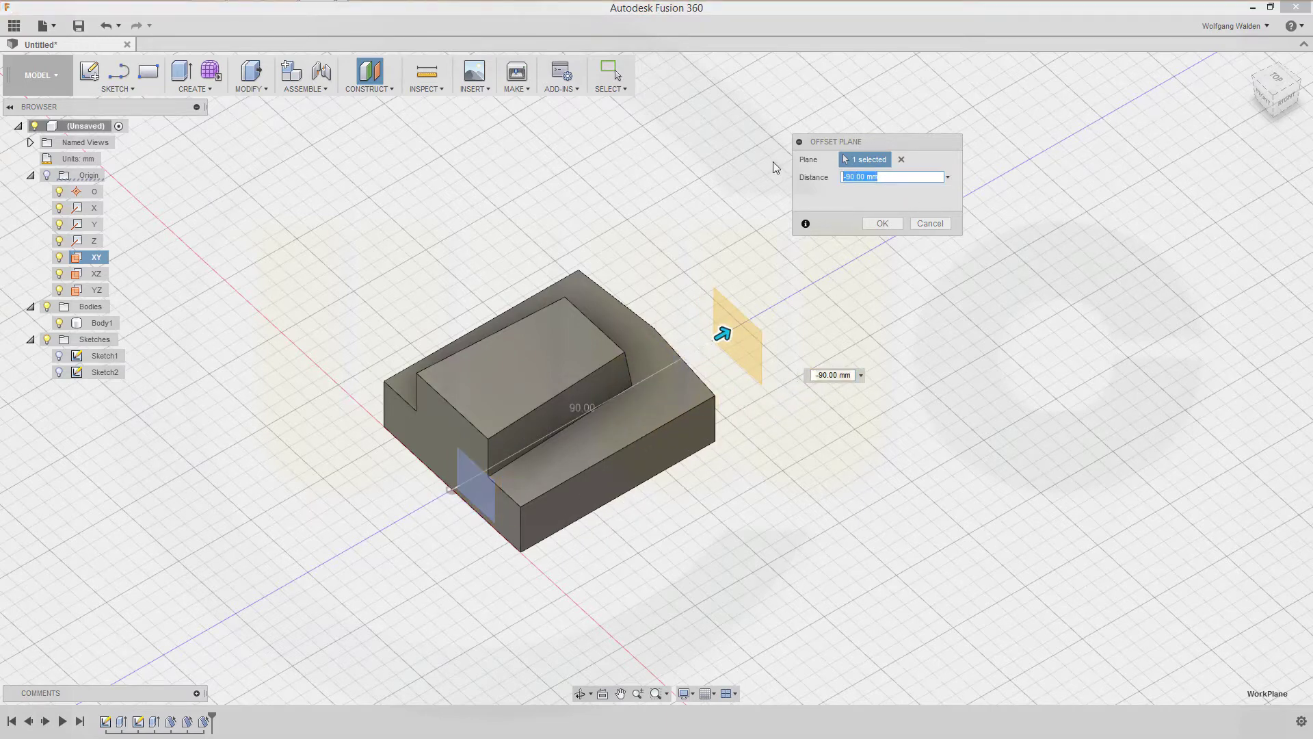
{"action": "type", "text": "-50"}
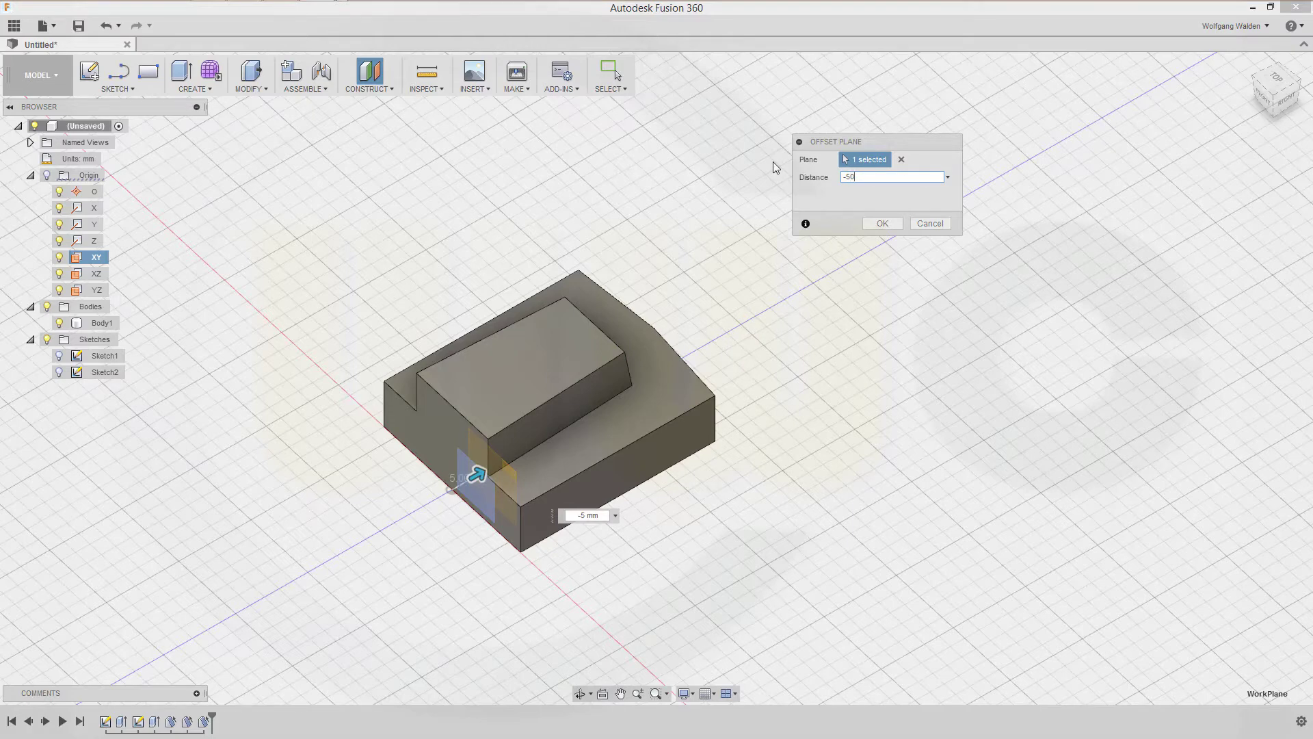
{"action": "key", "text": "Return"}
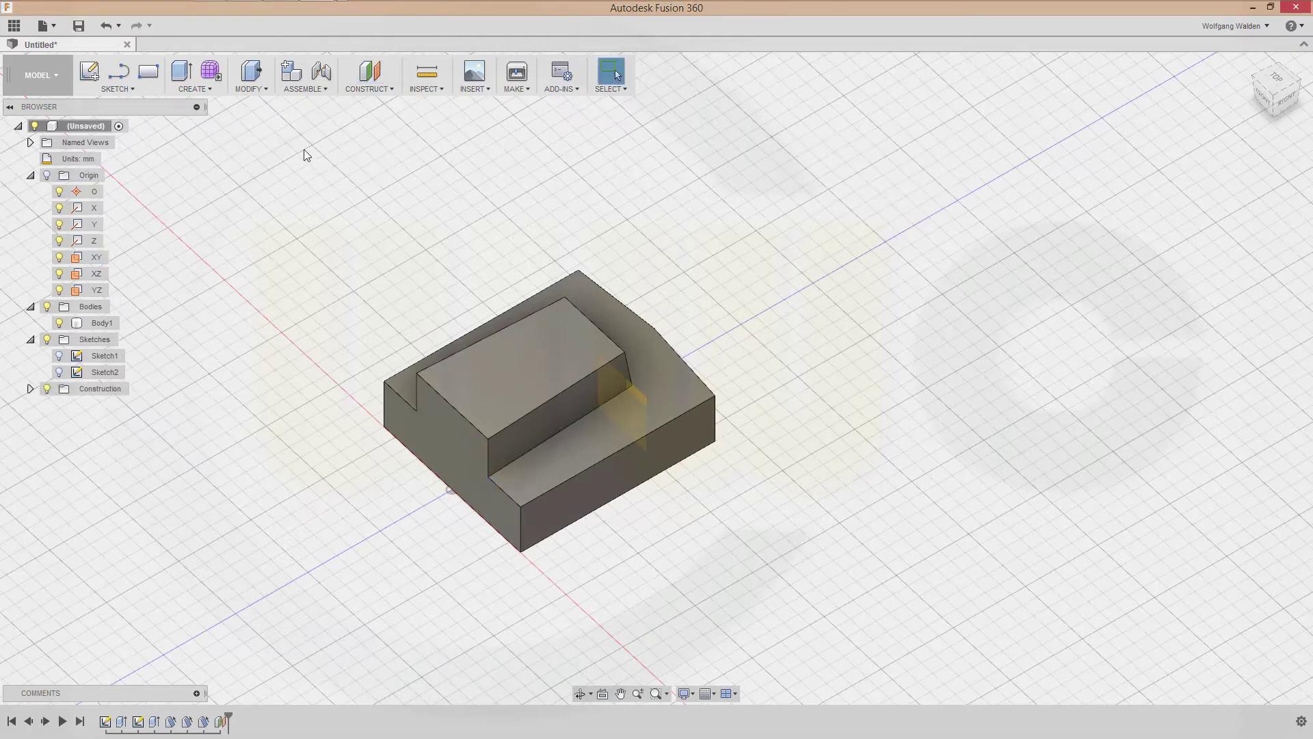
Set up a two-sided draft of the base block's two long side faces about the offset construction plane, with the draft direction flipped.
{"action": "left_click", "coordinate": [267, 89]}
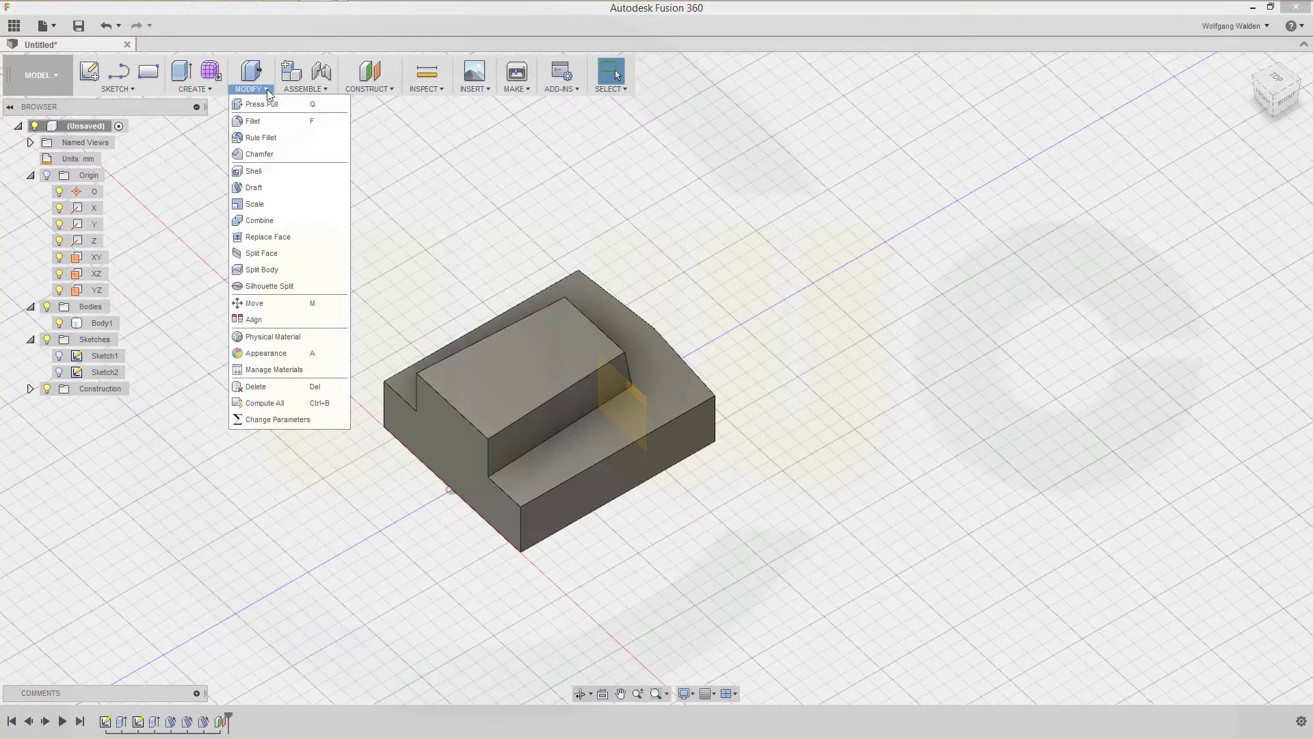
{"action": "left_click", "coordinate": [257, 188]}
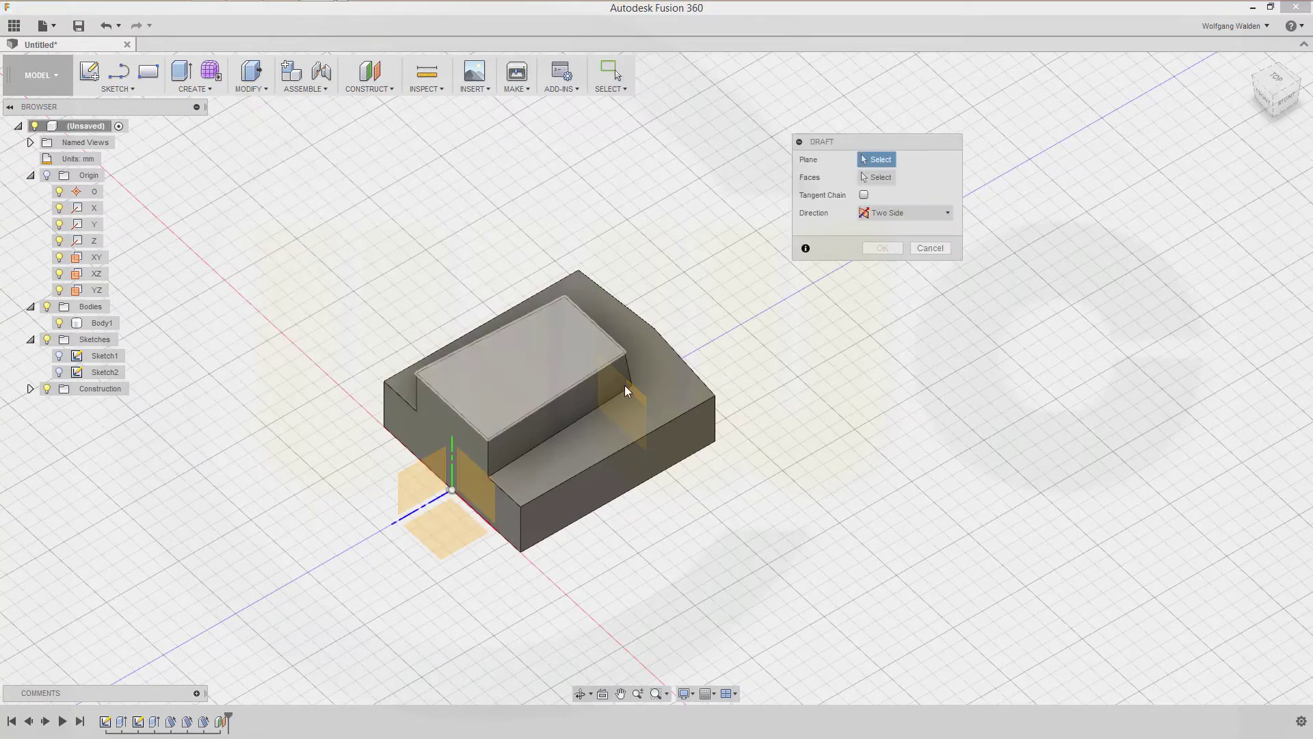
{"action": "left_click", "coordinate": [647, 401]}
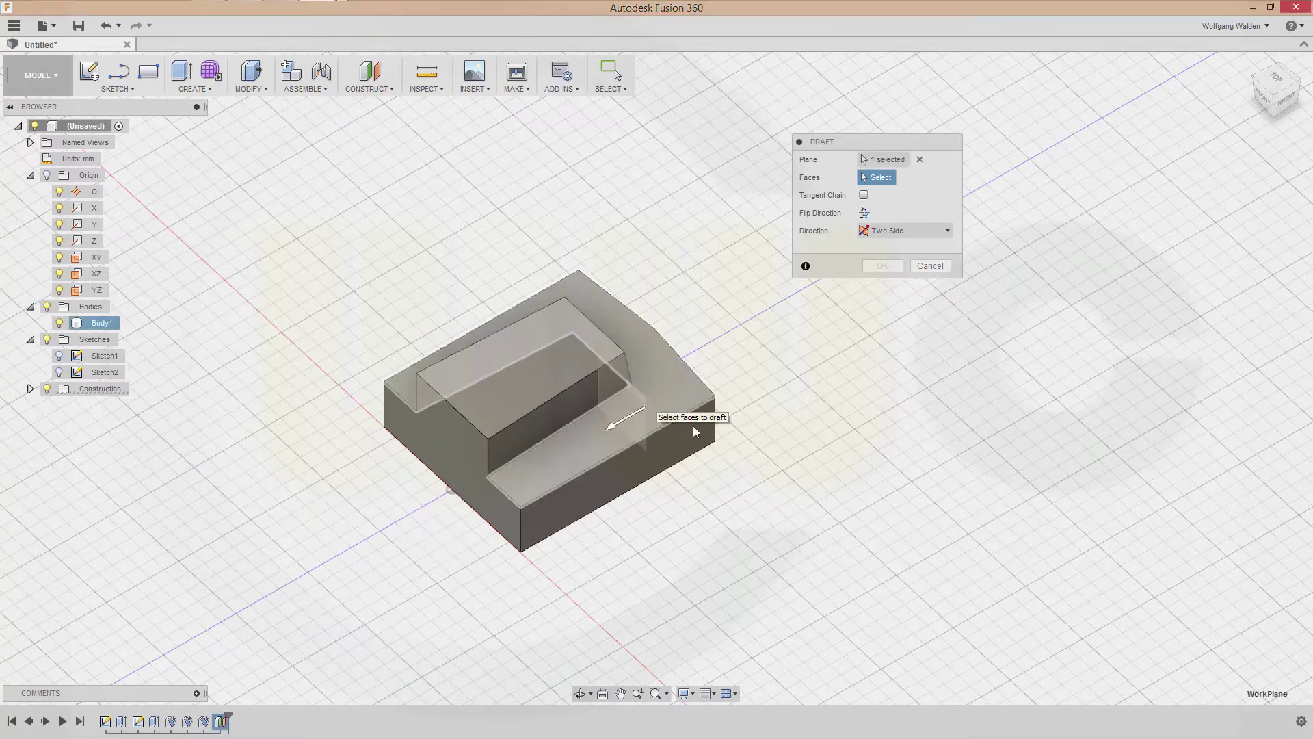
{"action": "left_click", "coordinate": [865, 214]}
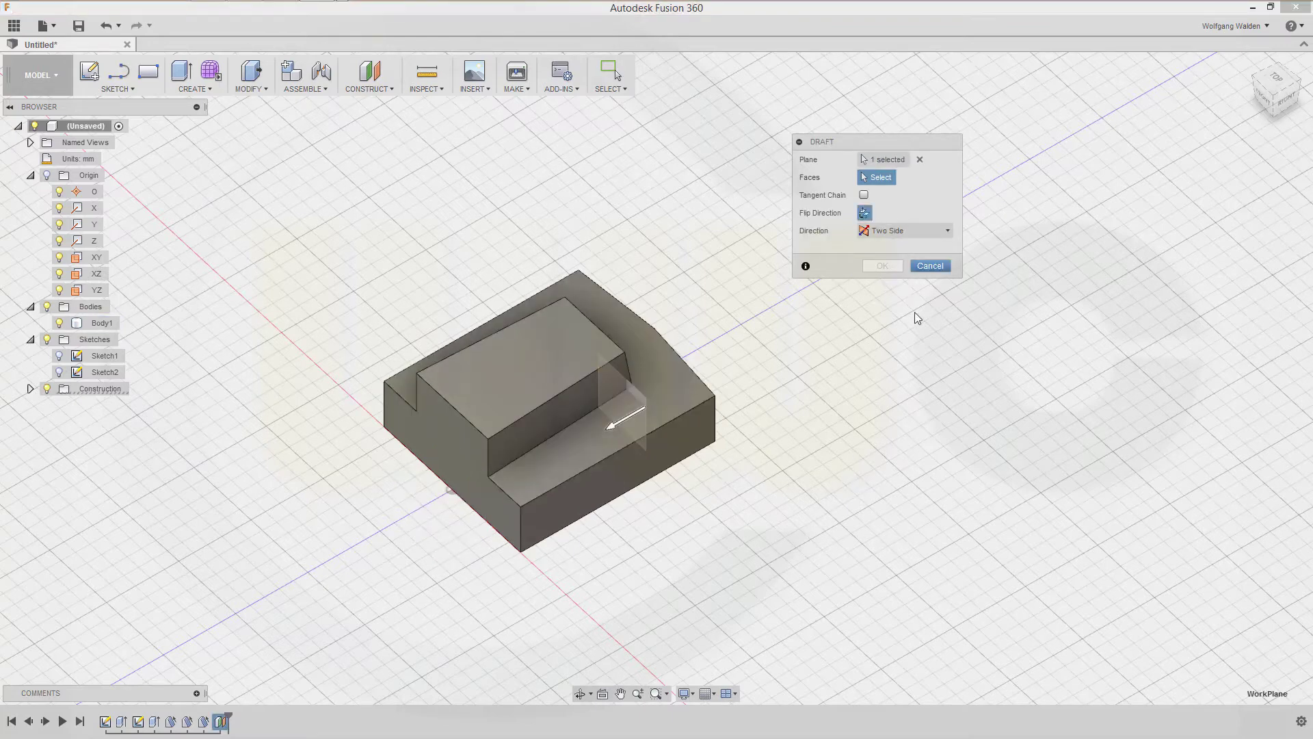
{"action": "left_click", "coordinate": [864, 214]}
{"action": "middle_click_drag", "start_coordinate": [768, 288], "coordinate": [727, 296], "text": "shift"}
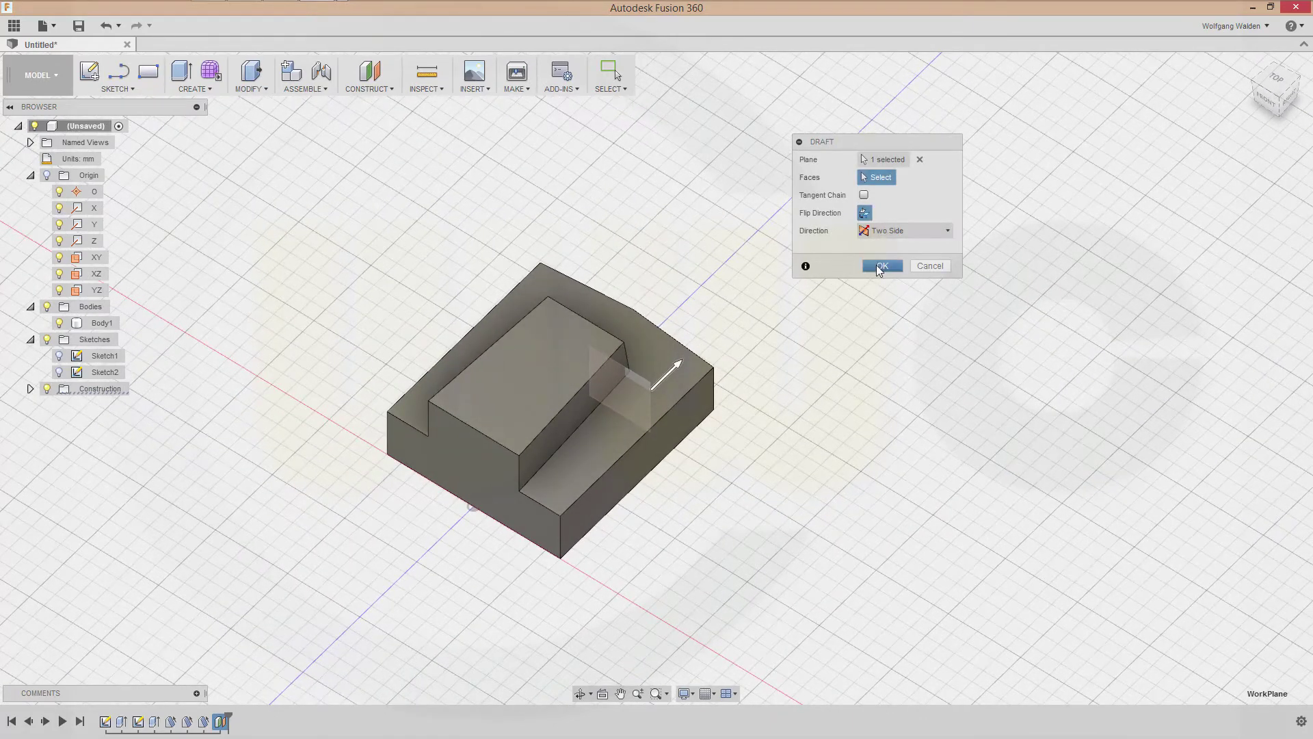
{"action": "middle_click_drag", "start_coordinate": [818, 363], "coordinate": [787, 329], "text": "shift"}
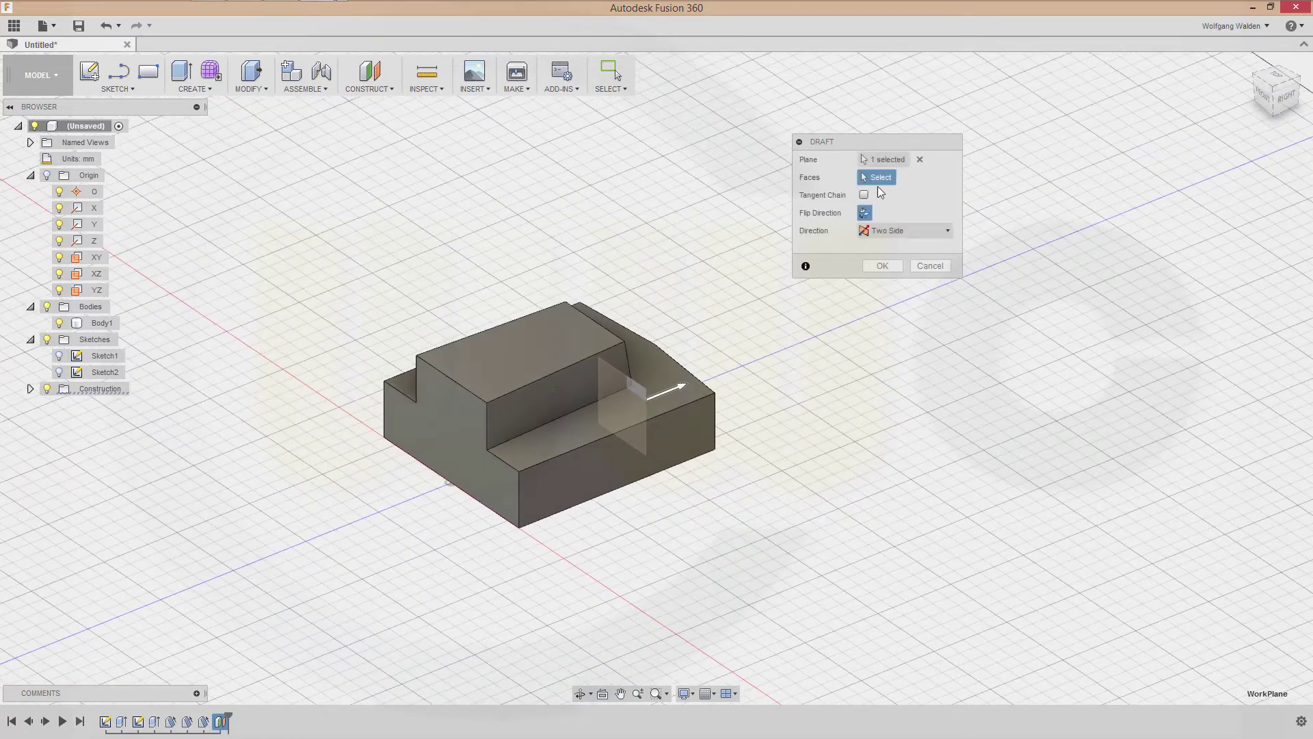
{"action": "left_click", "coordinate": [639, 467]}
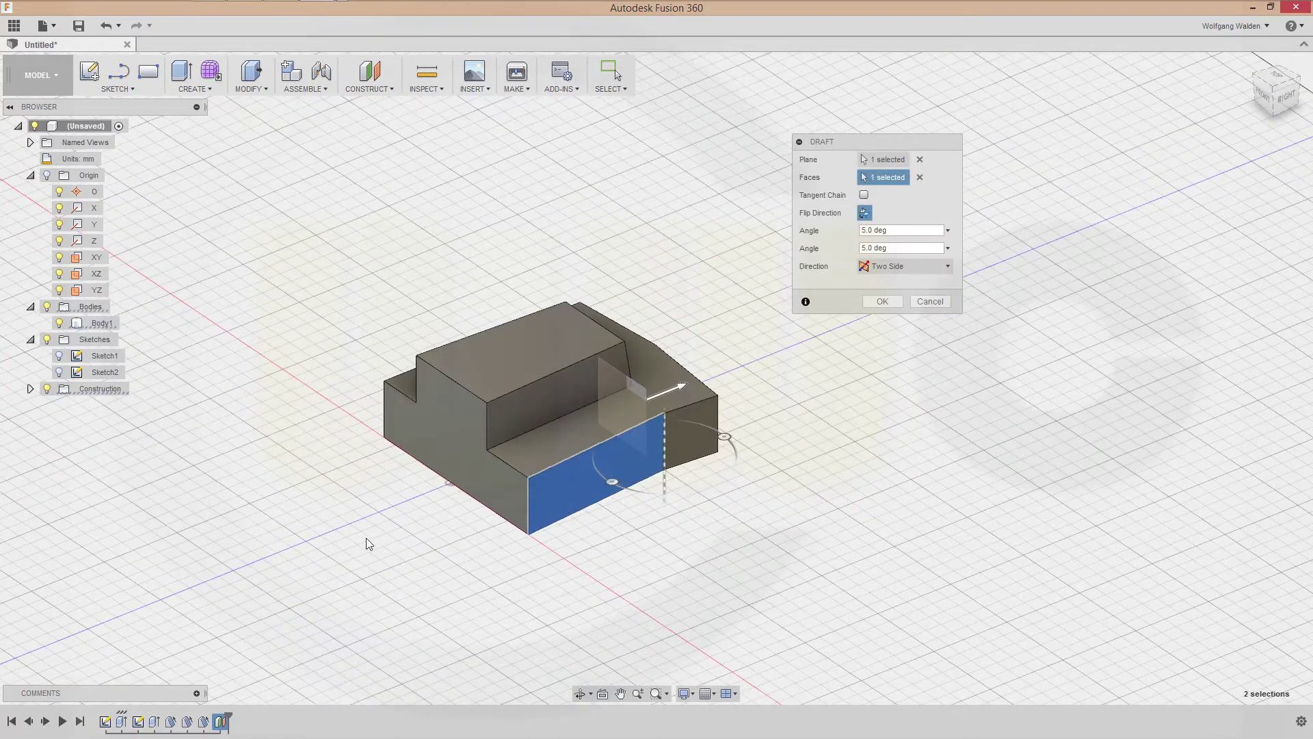
{"action": "middle_click_drag", "start_coordinate": [368, 544], "coordinate": [489, 560], "text": "shift"}
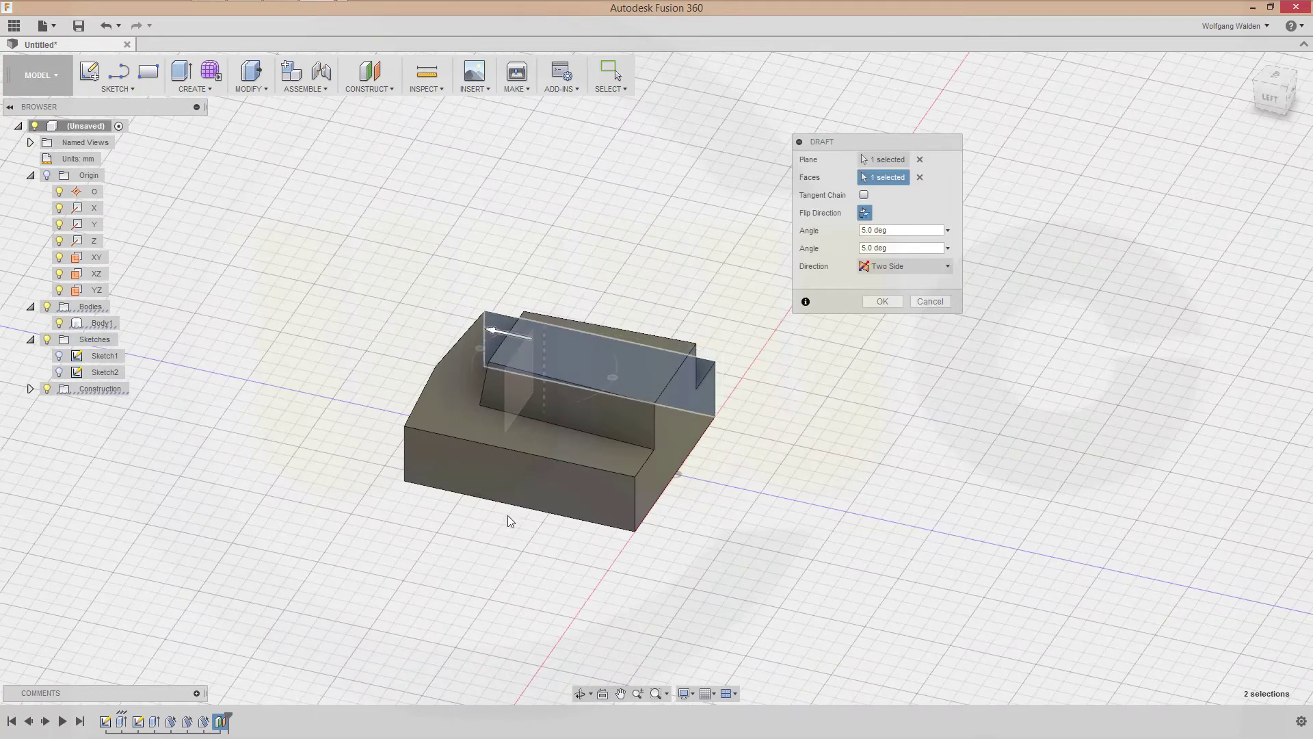
{"action": "left_click", "coordinate": [516, 478]}
{"action": "middle_click_drag", "start_coordinate": [679, 519], "coordinate": [724, 486], "text": "shift"}
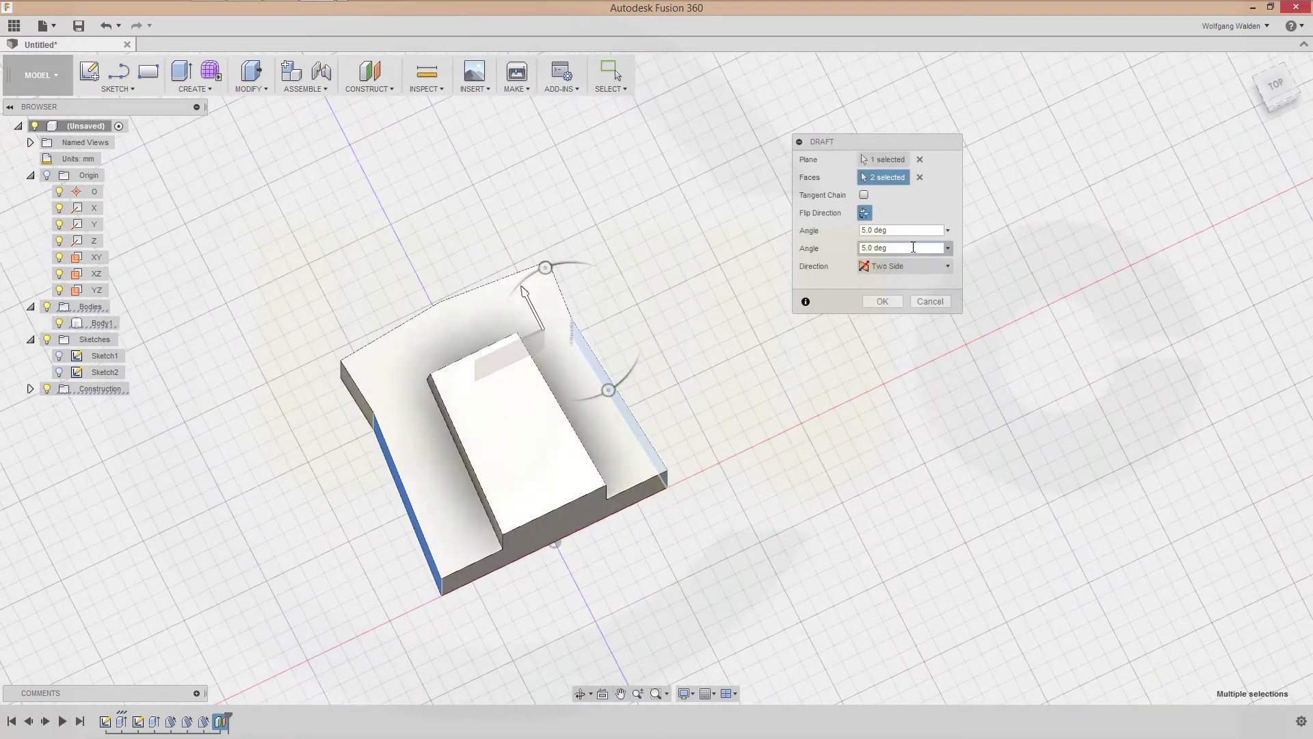
Set the side faces' draft angles to 0 degrees for the first side and -10 degrees for the second, and apply the draft.
{"action": "double_click", "coordinate": [897, 230]}
{"action": "type", "text": "0"}
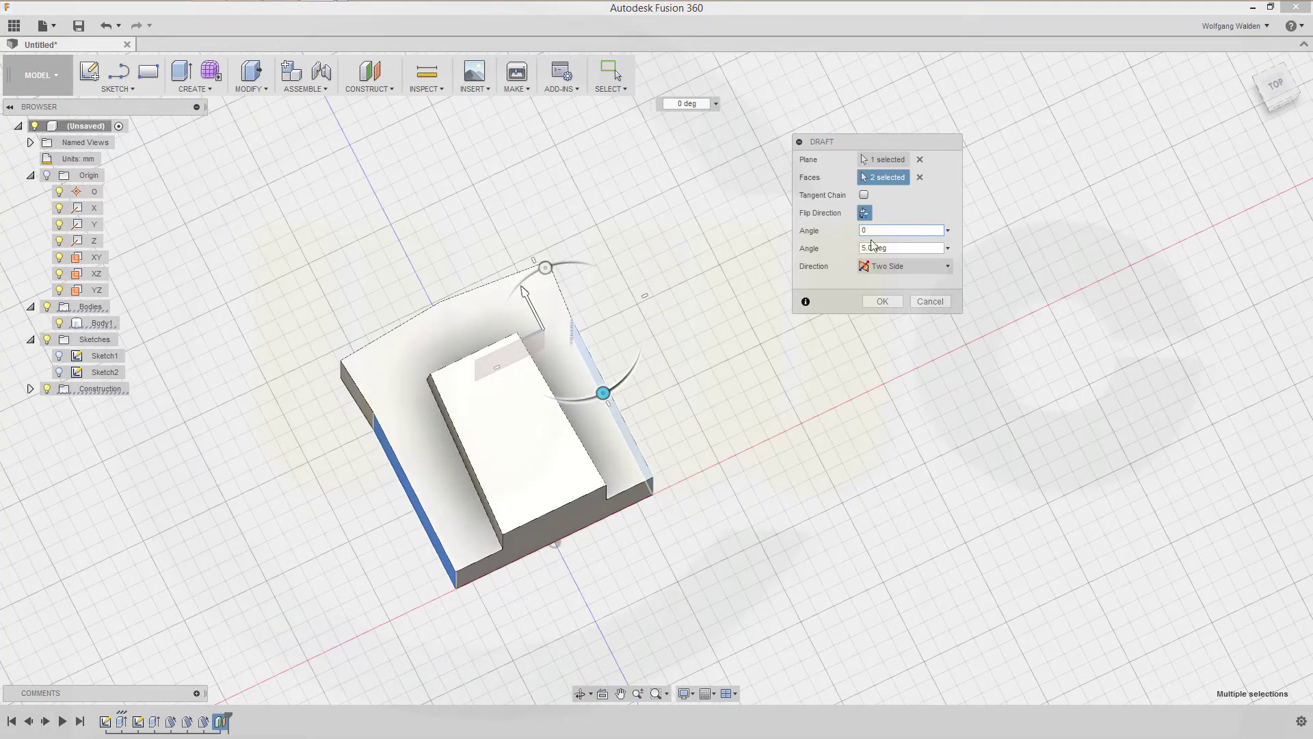
{"action": "key", "text": "Tab"}
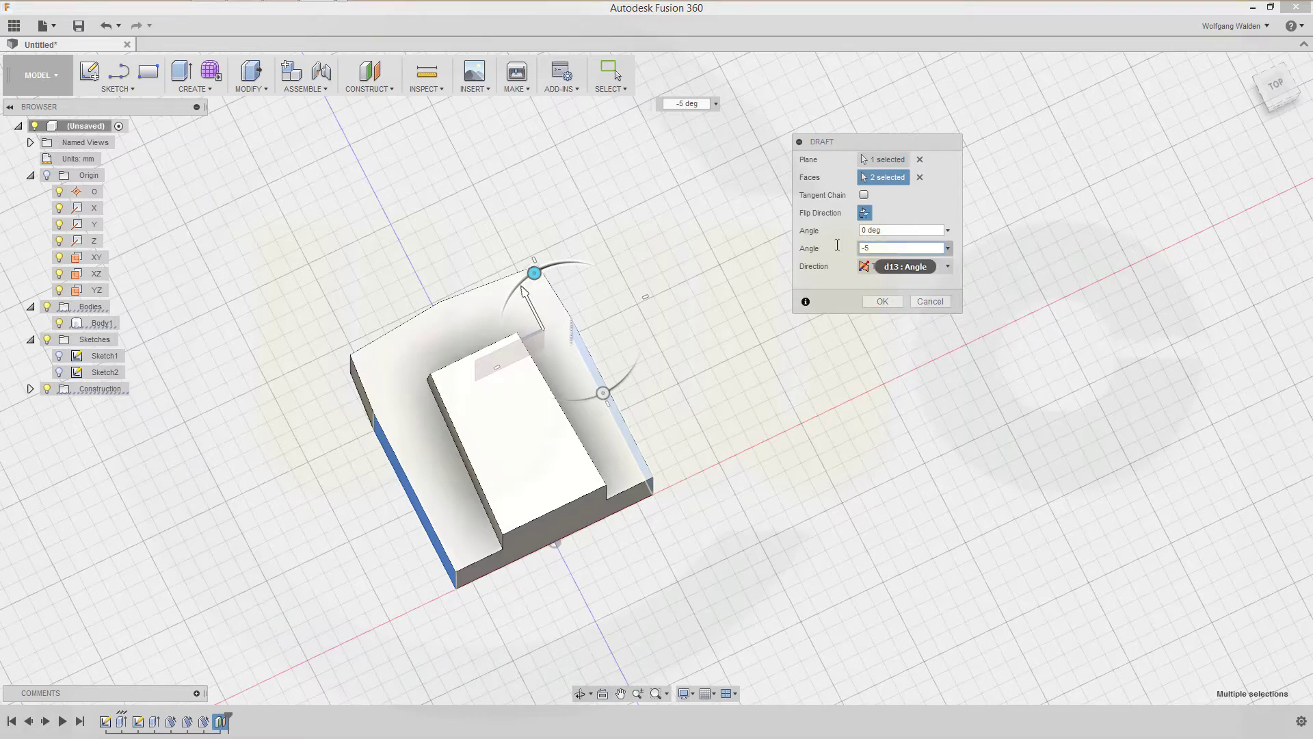
{"action": "left_click_drag", "start_coordinate": [883, 248], "coordinate": [818, 248]}
{"action": "type", "text": "-10"}
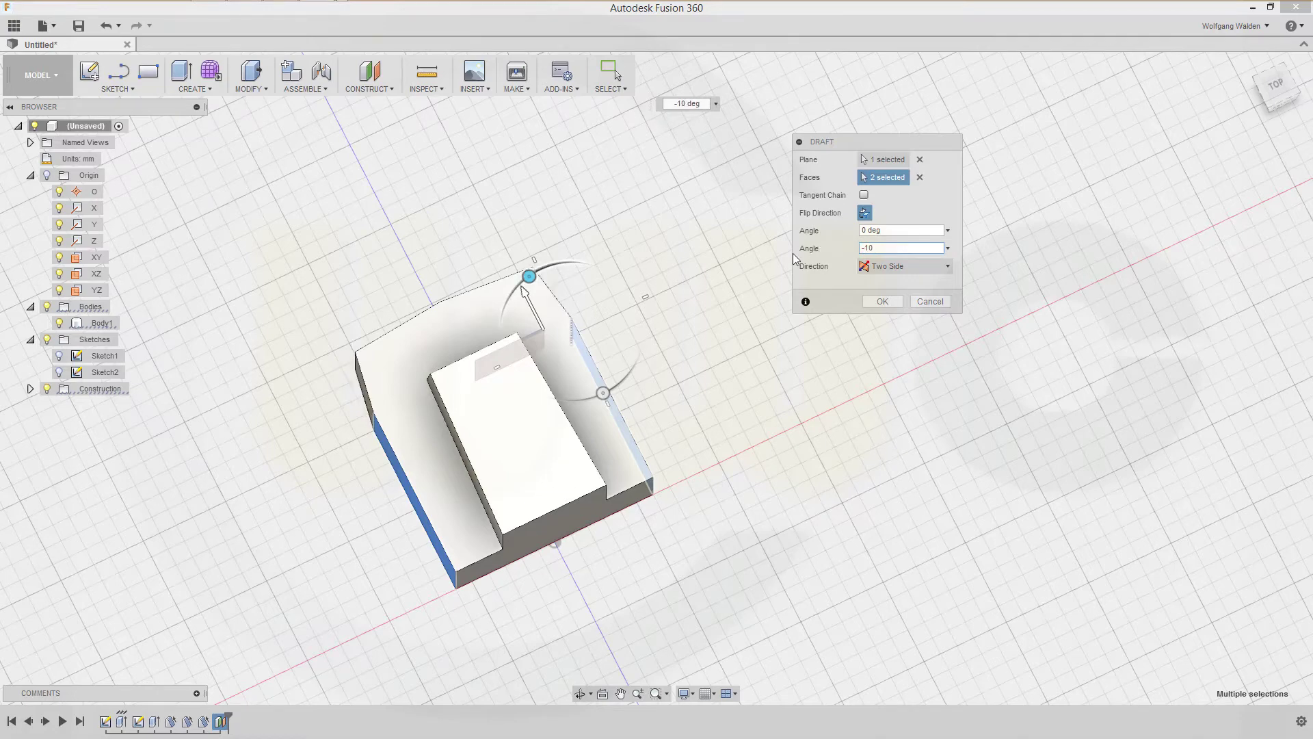
{"action": "key", "text": "shift+Tab"}
{"action": "left_click", "coordinate": [880, 302]}
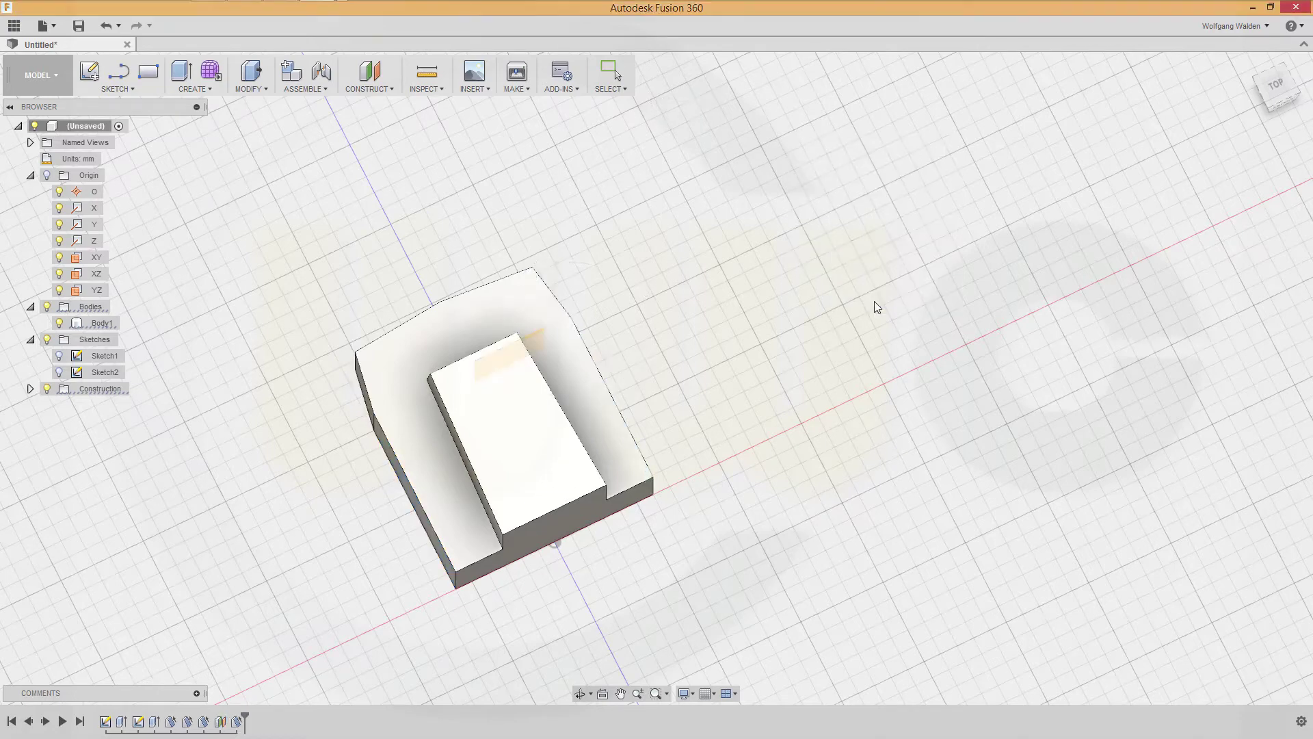
Fillet the two vertical edges where the base block's side faces bend at the offset plane, using a 20 mm radius.
{"action": "middle_click_drag", "start_coordinate": [797, 281], "coordinate": [622, 296]}
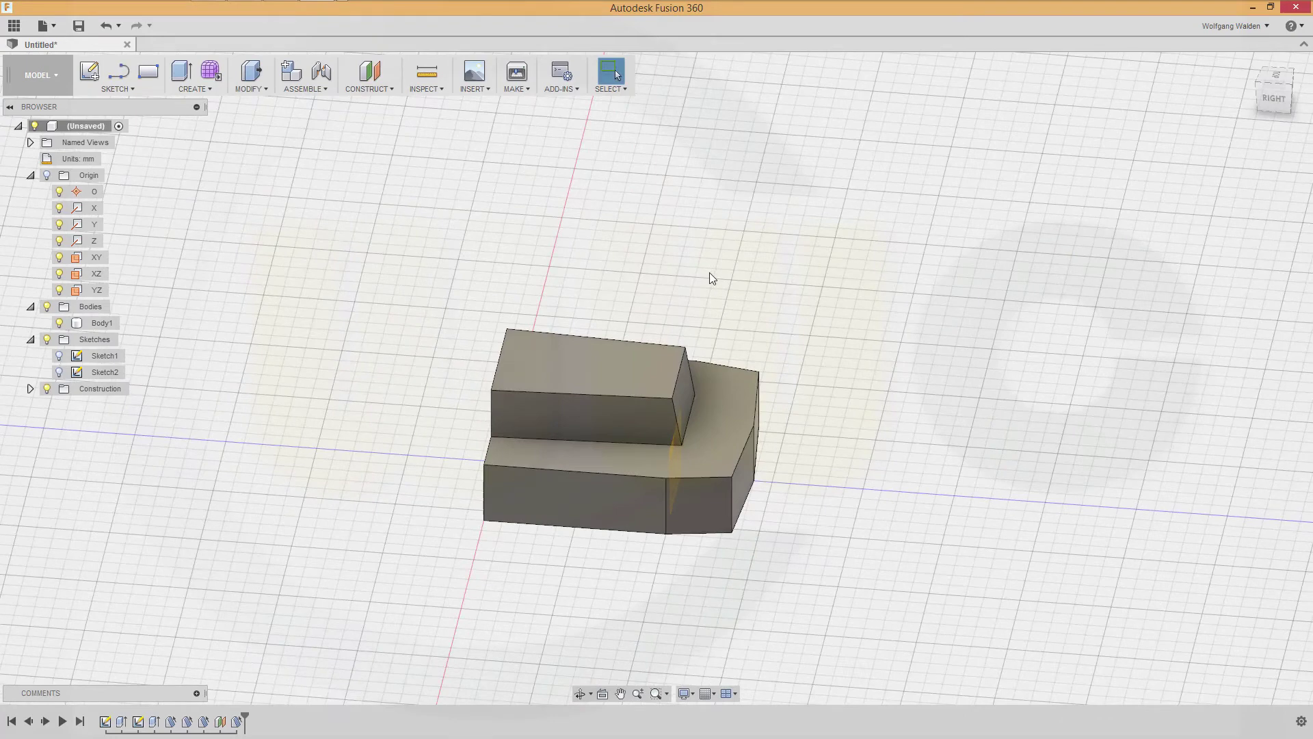
{"action": "key", "text": "f"}
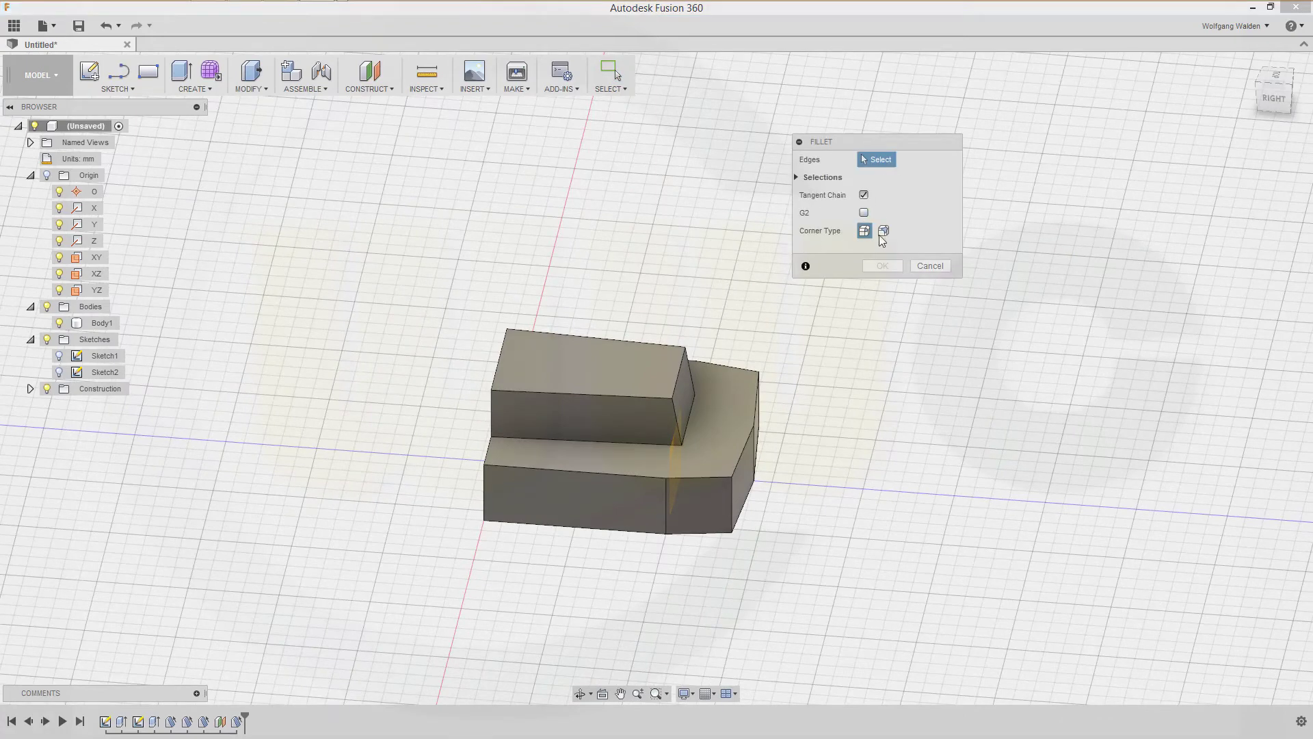
{"action": "left_click", "coordinate": [667, 520]}
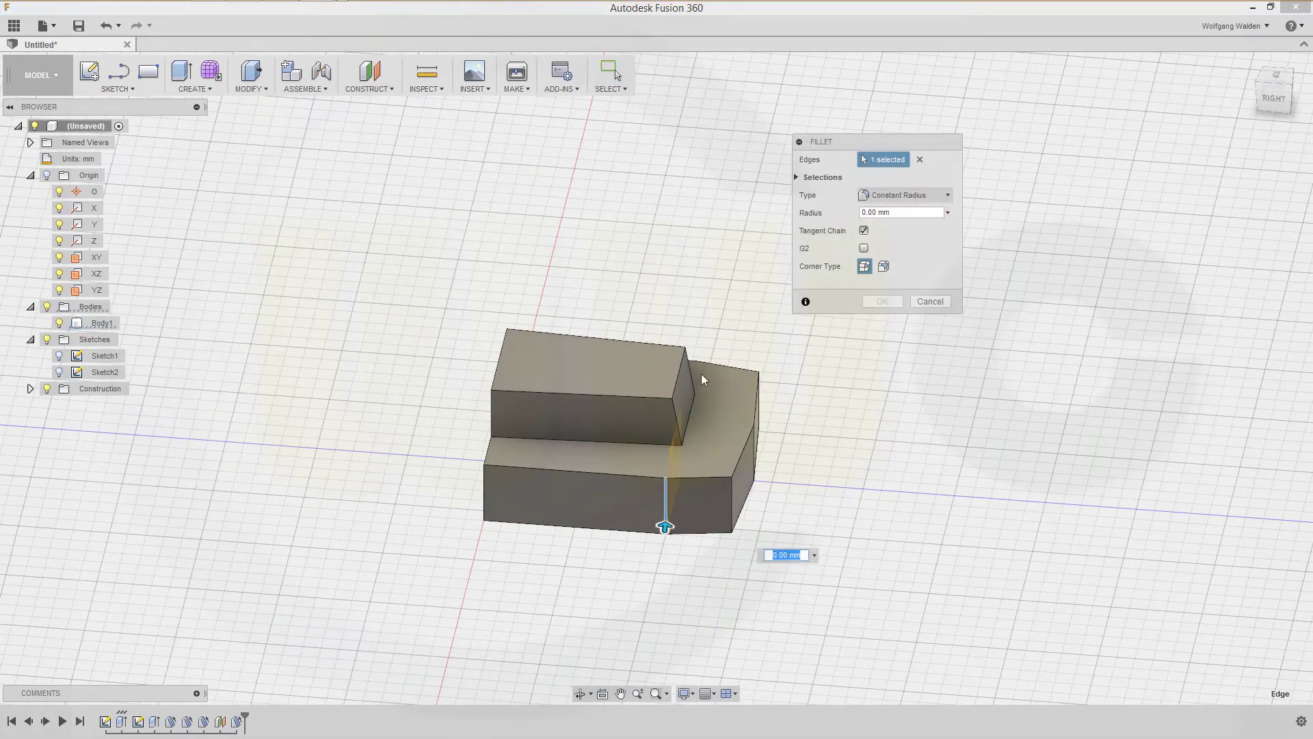
{"action": "left_click", "coordinate": [699, 375]}
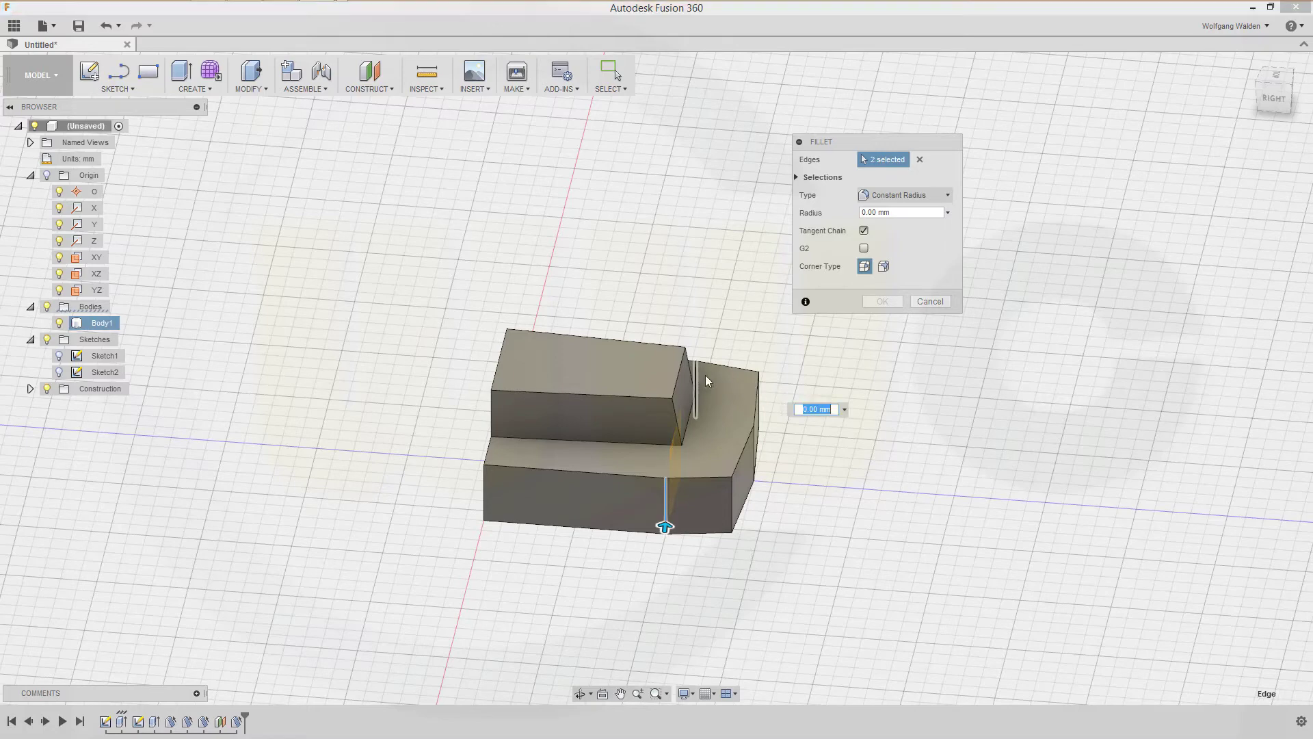
{"action": "left_click", "coordinate": [903, 213]}
{"action": "type", "text": "20"}
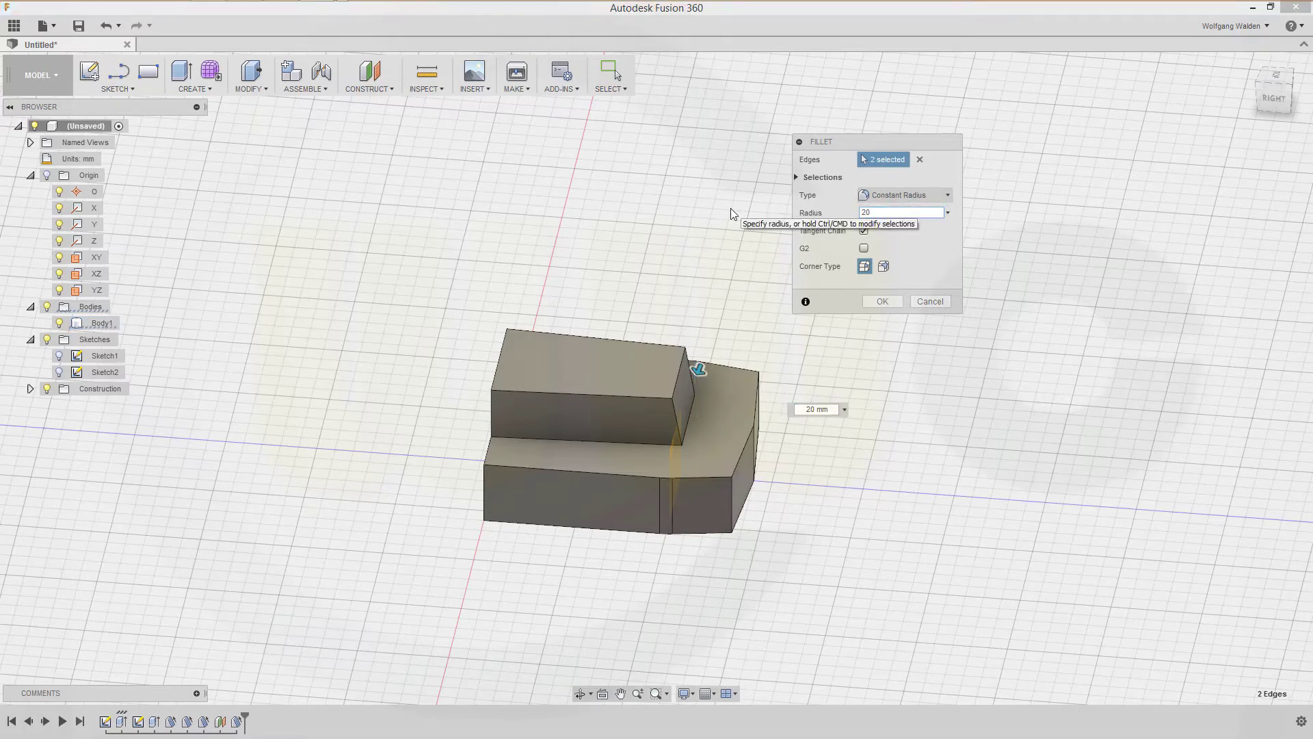
{"action": "key", "text": "Return"}
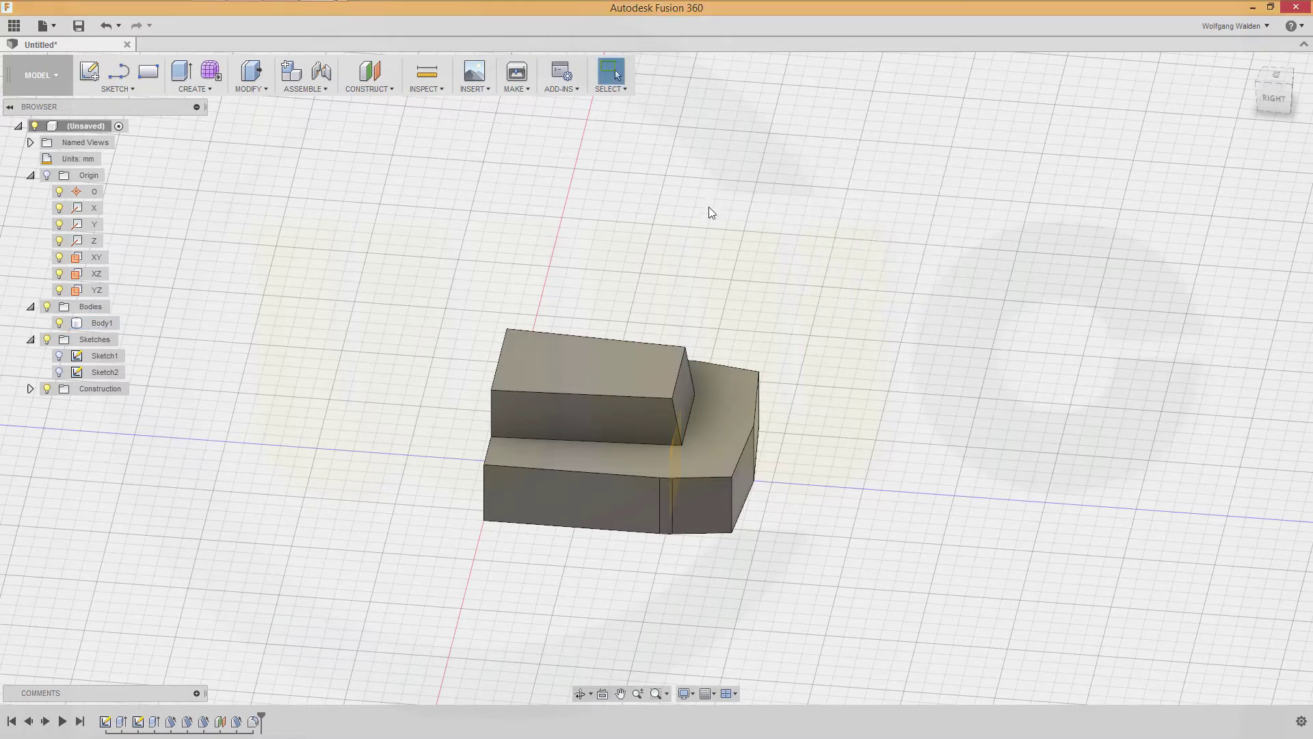
Fillet two vertical edges and one top edge at the base block's back, plus the raised block's two inner-end corner edges, with a 5 mm radius.
{"action": "key", "text": "f"}
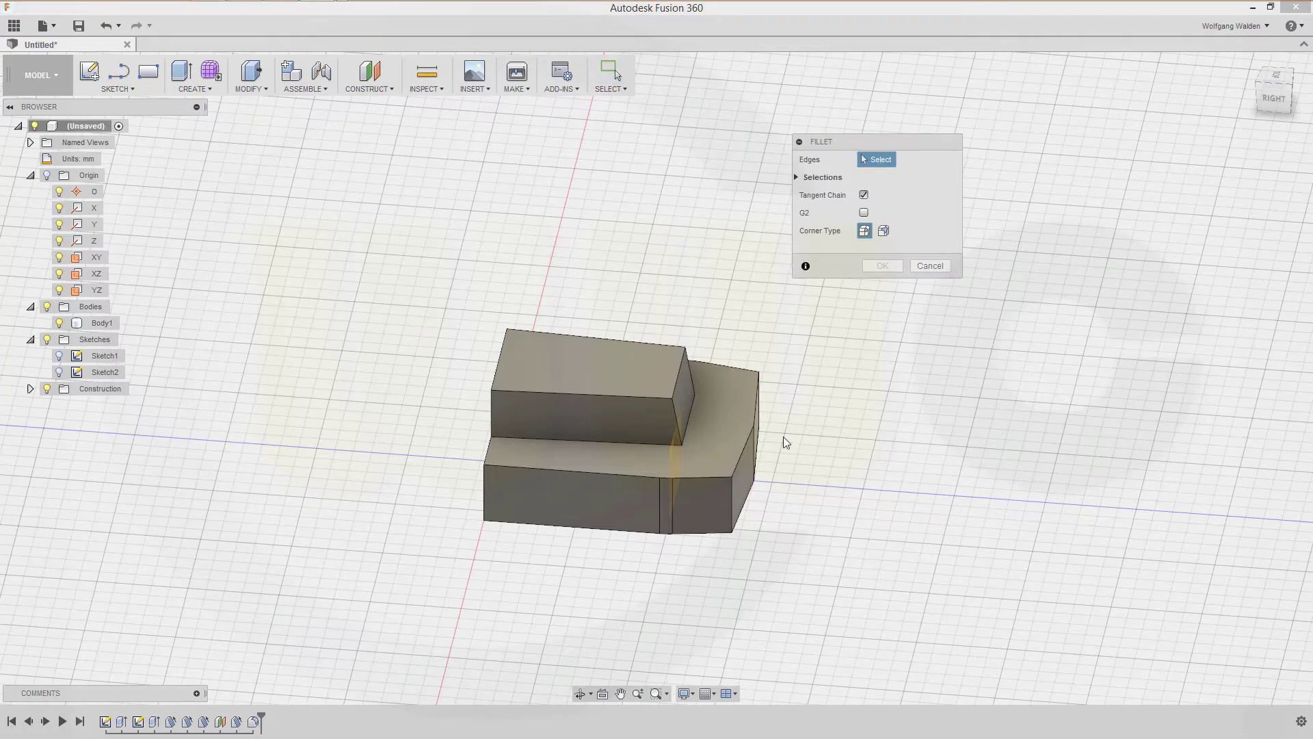
{"action": "left_click", "coordinate": [734, 517]}
{"action": "left_click", "coordinate": [761, 396]}
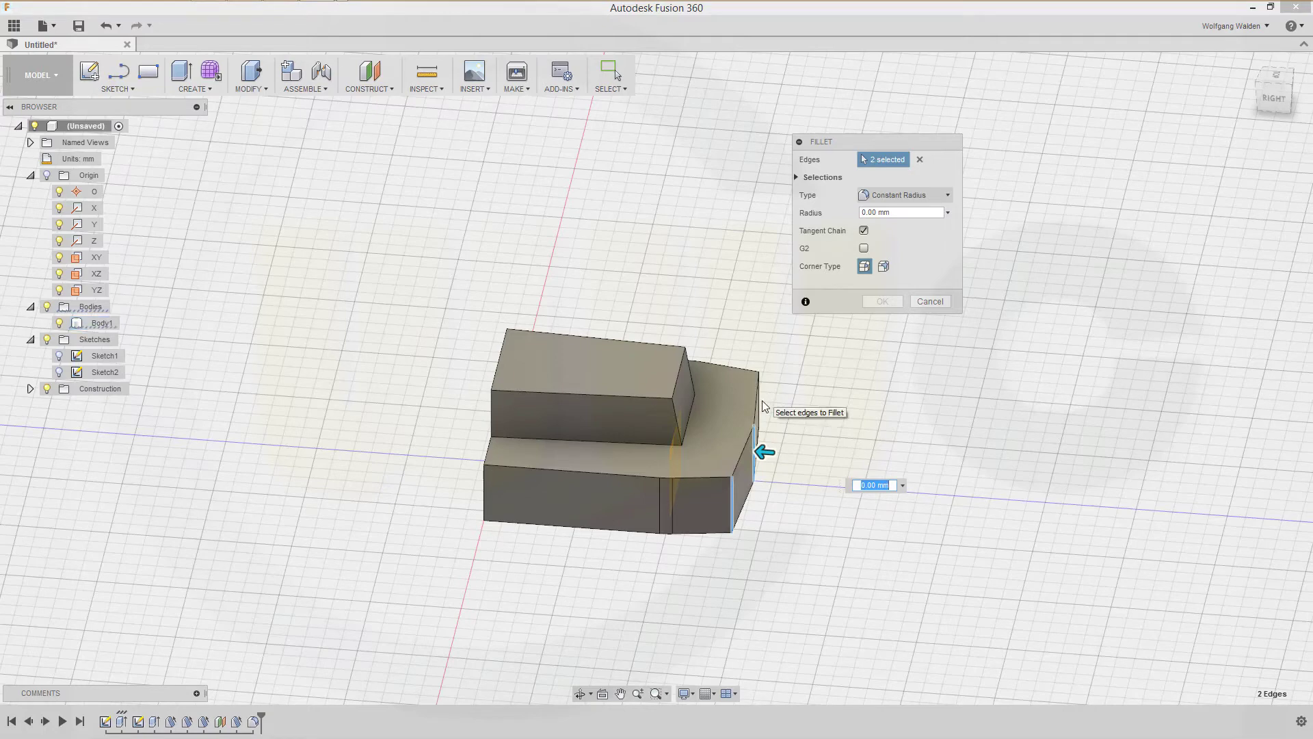
{"action": "left_click", "coordinate": [758, 404]}
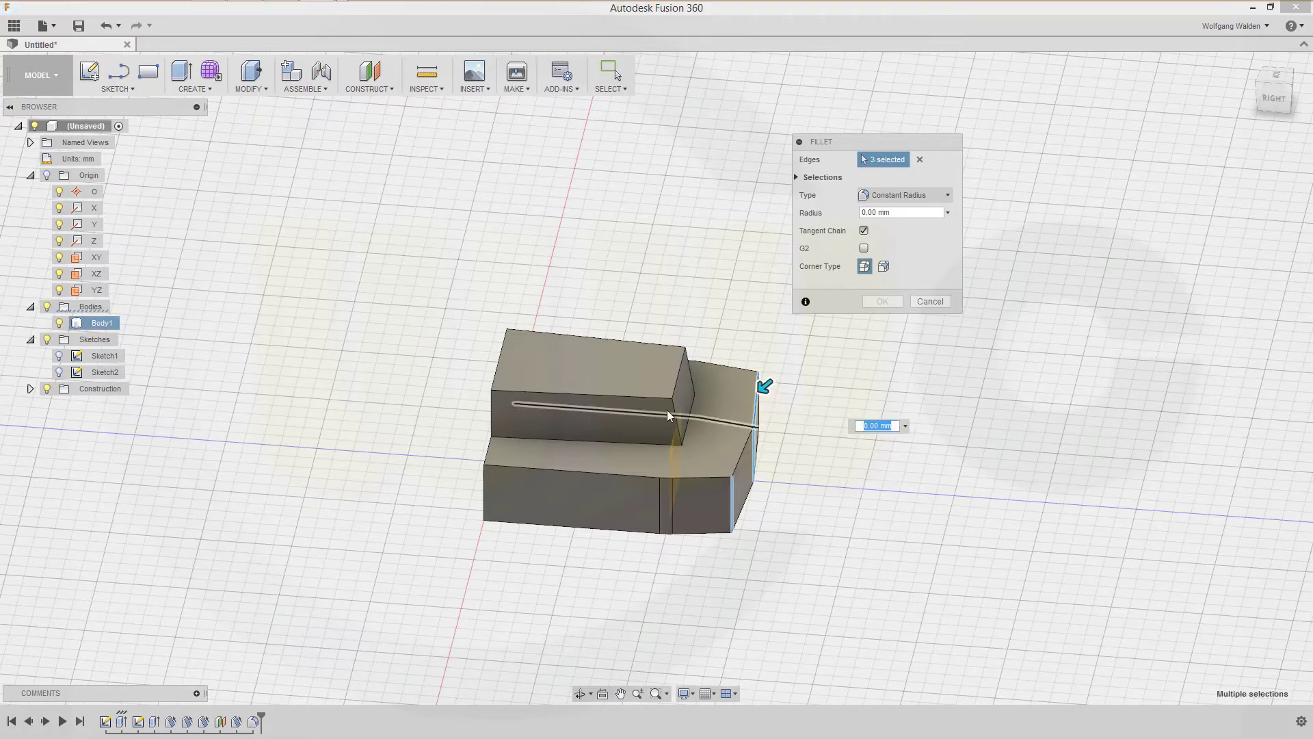
{"action": "left_click", "coordinate": [688, 397]}
{"action": "left_click", "coordinate": [694, 378]}
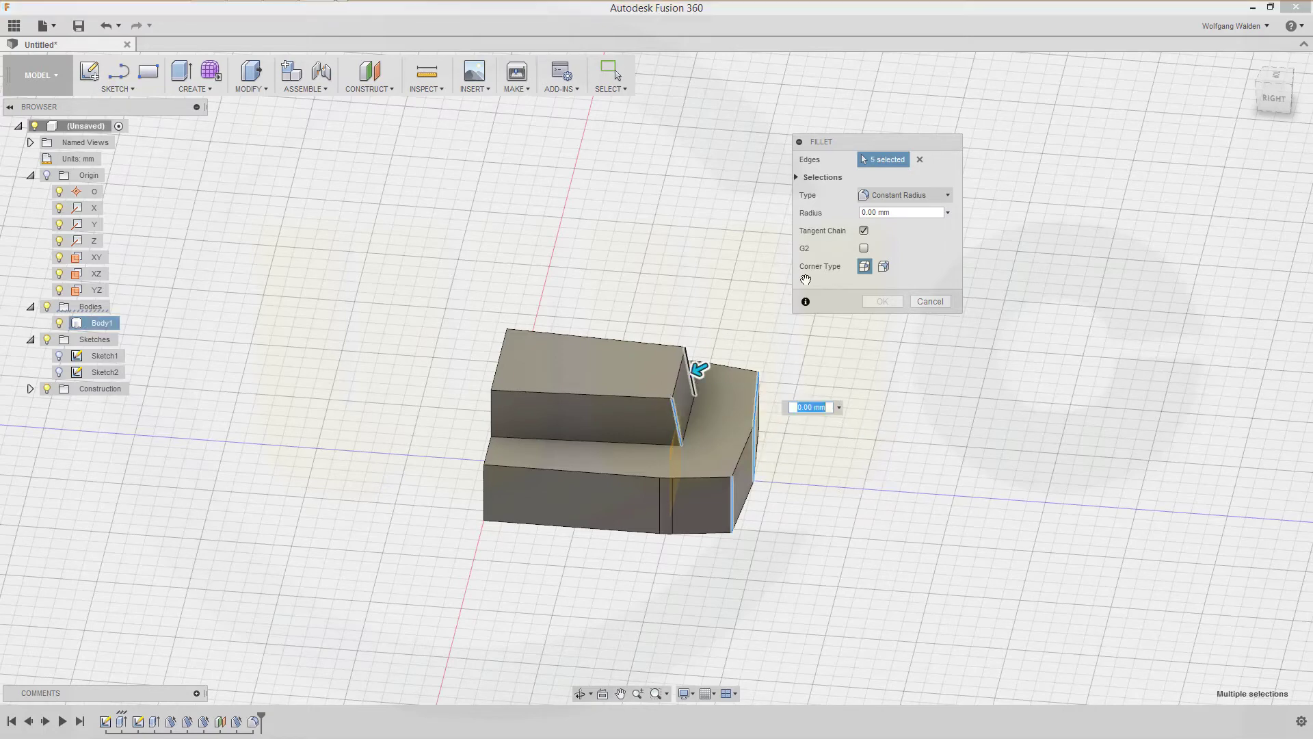
{"action": "left_click", "coordinate": [910, 208]}
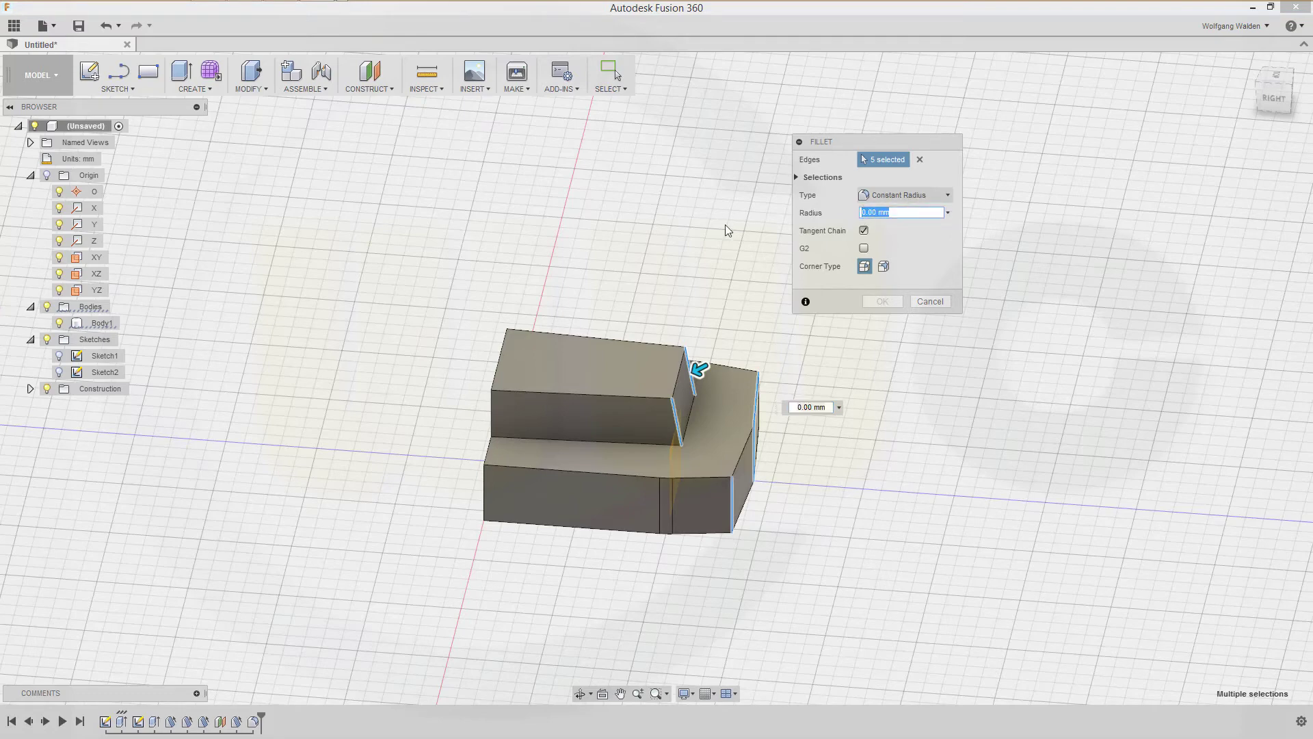
{"action": "type", "text": "5"}
{"action": "key", "text": "Return"}
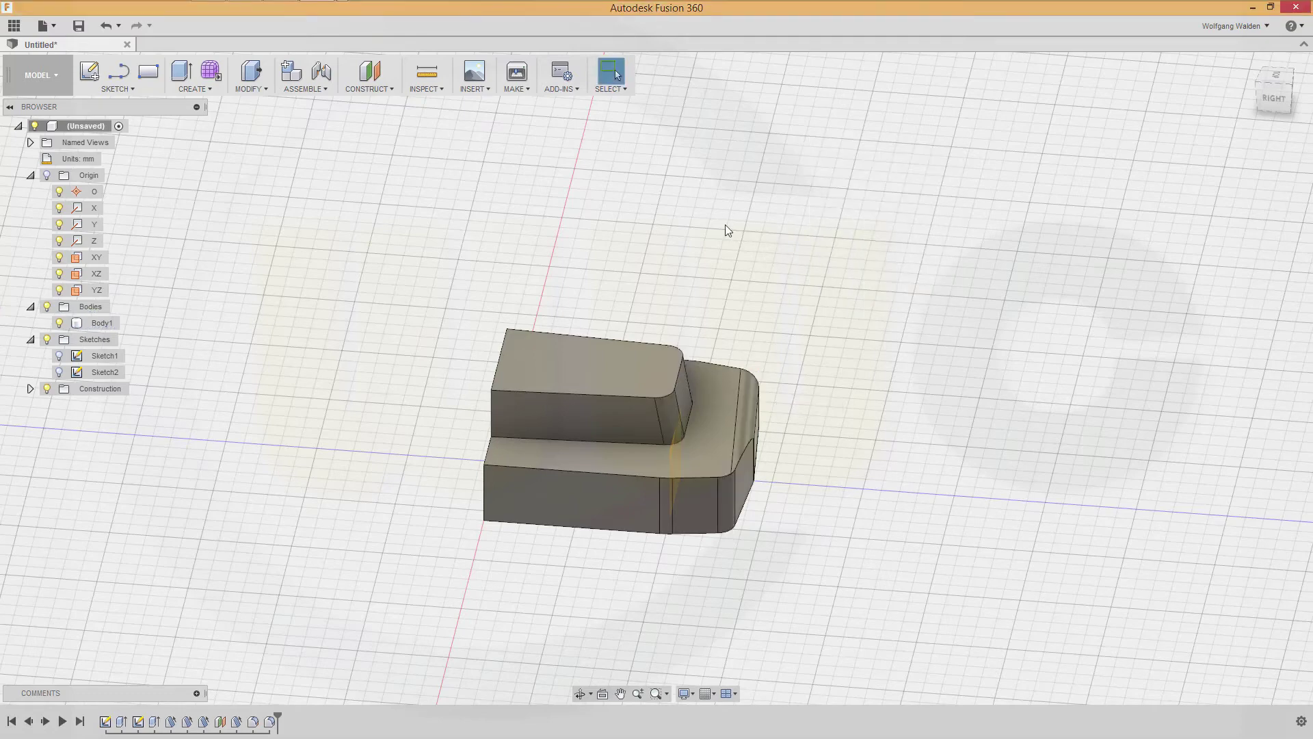
{"action": "key", "text": "f"}
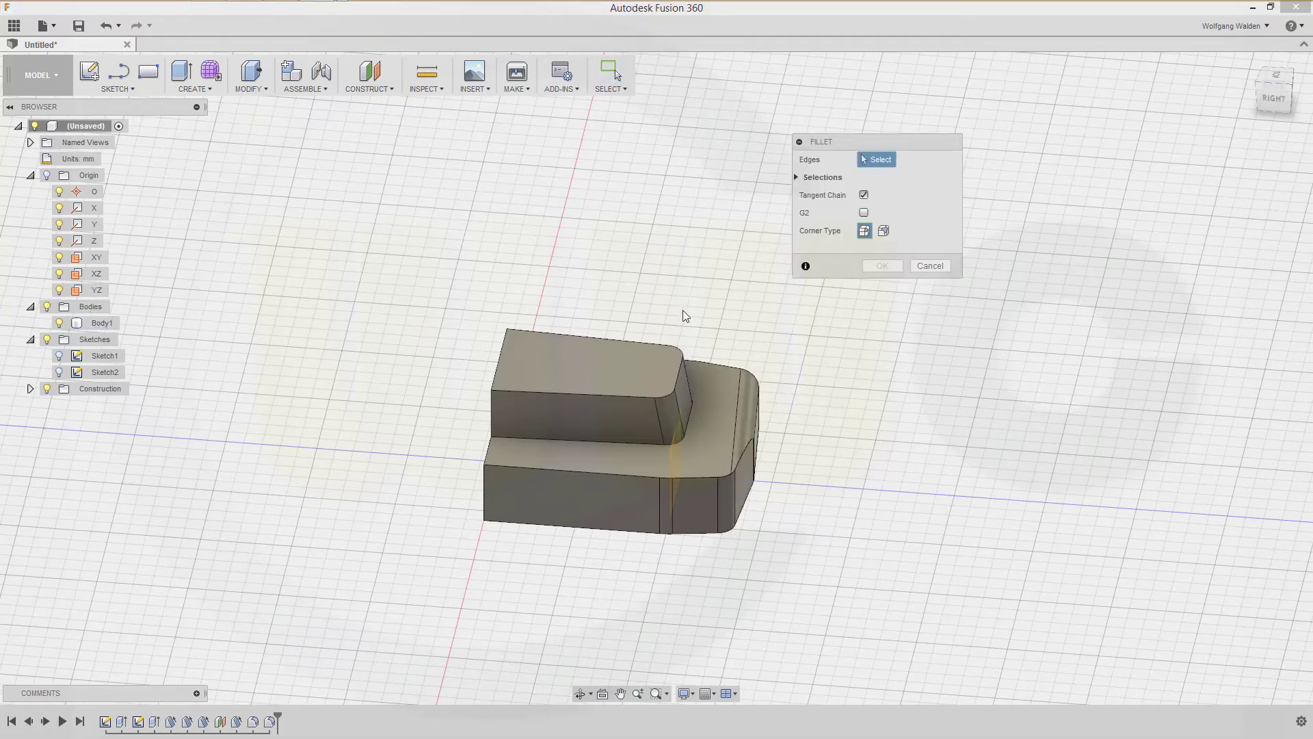
{"action": "left_click", "coordinate": [584, 471]}
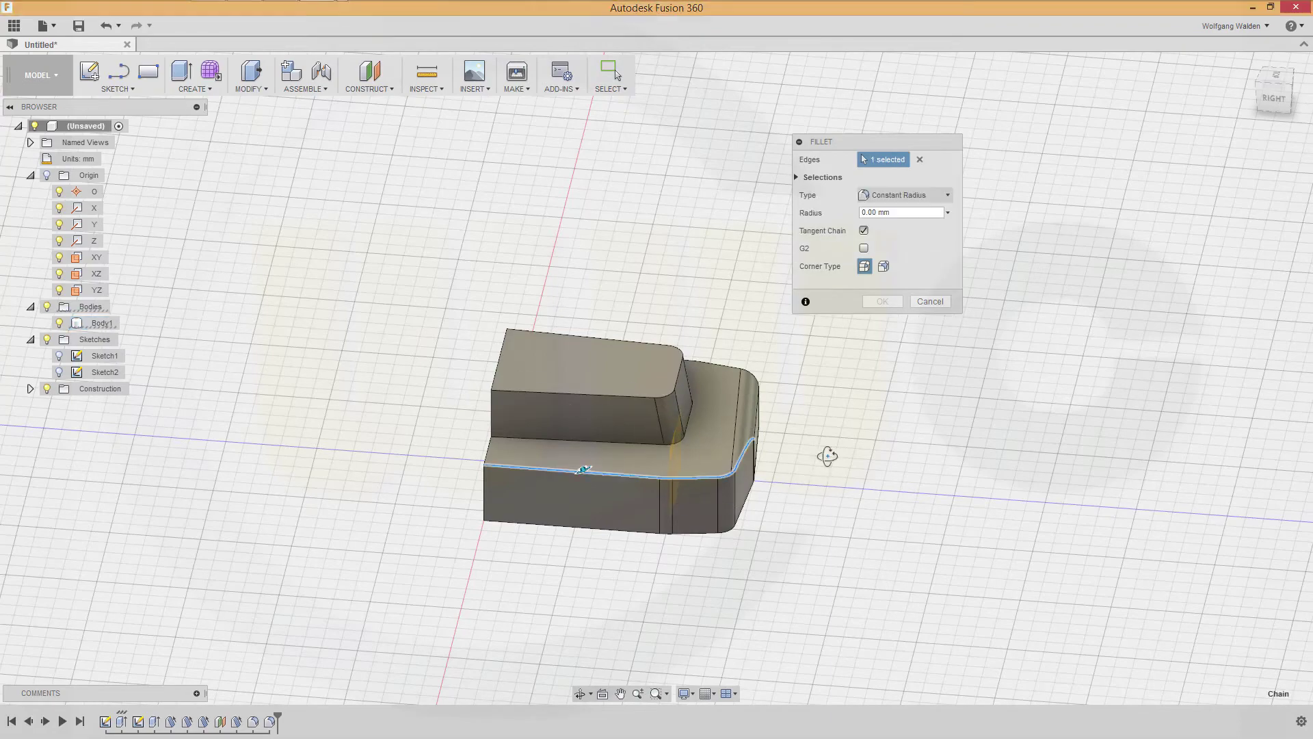
{"action": "middle_click_drag", "start_coordinate": [826, 455], "coordinate": [871, 358], "text": "shift"}
{"action": "left_click", "coordinate": [932, 302]}
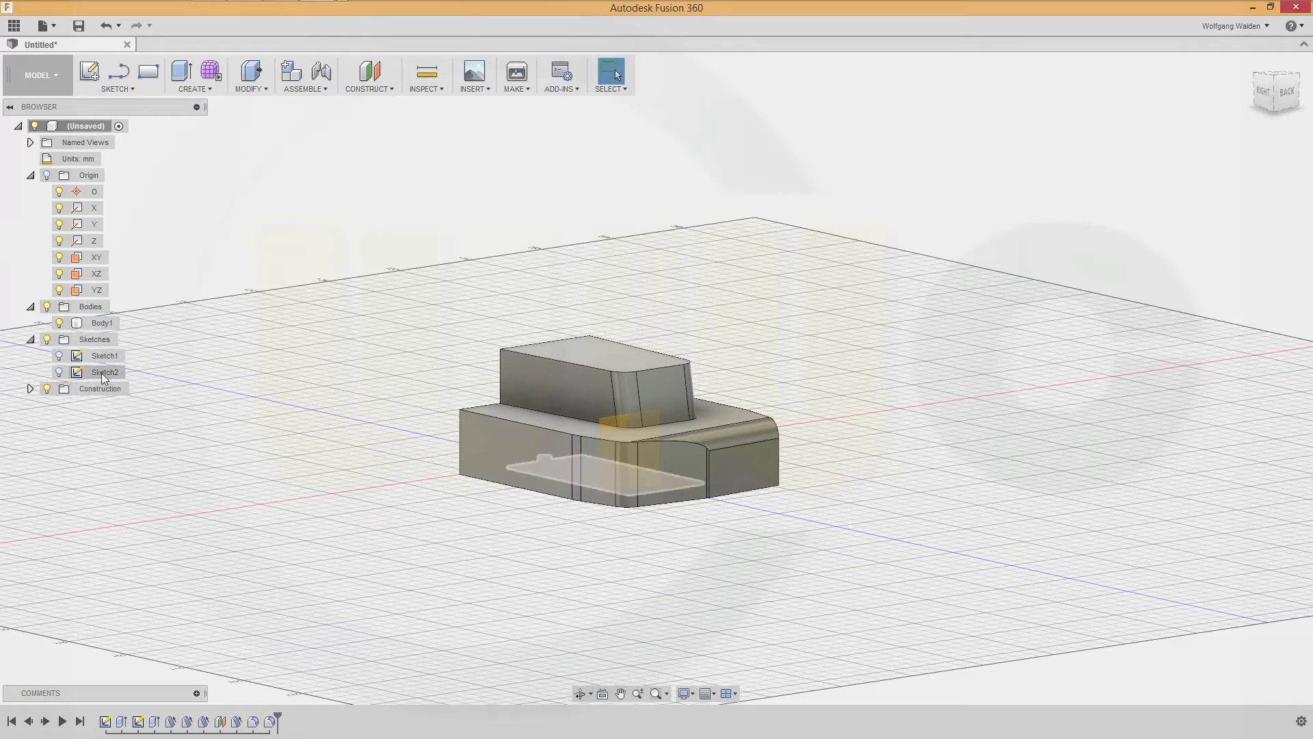
Redefine the last fillet to round only the base block's three vertical back edges and the raised block's two inner-end corner edges at 5 mm.
{"action": "left_click", "coordinate": [31, 390]}
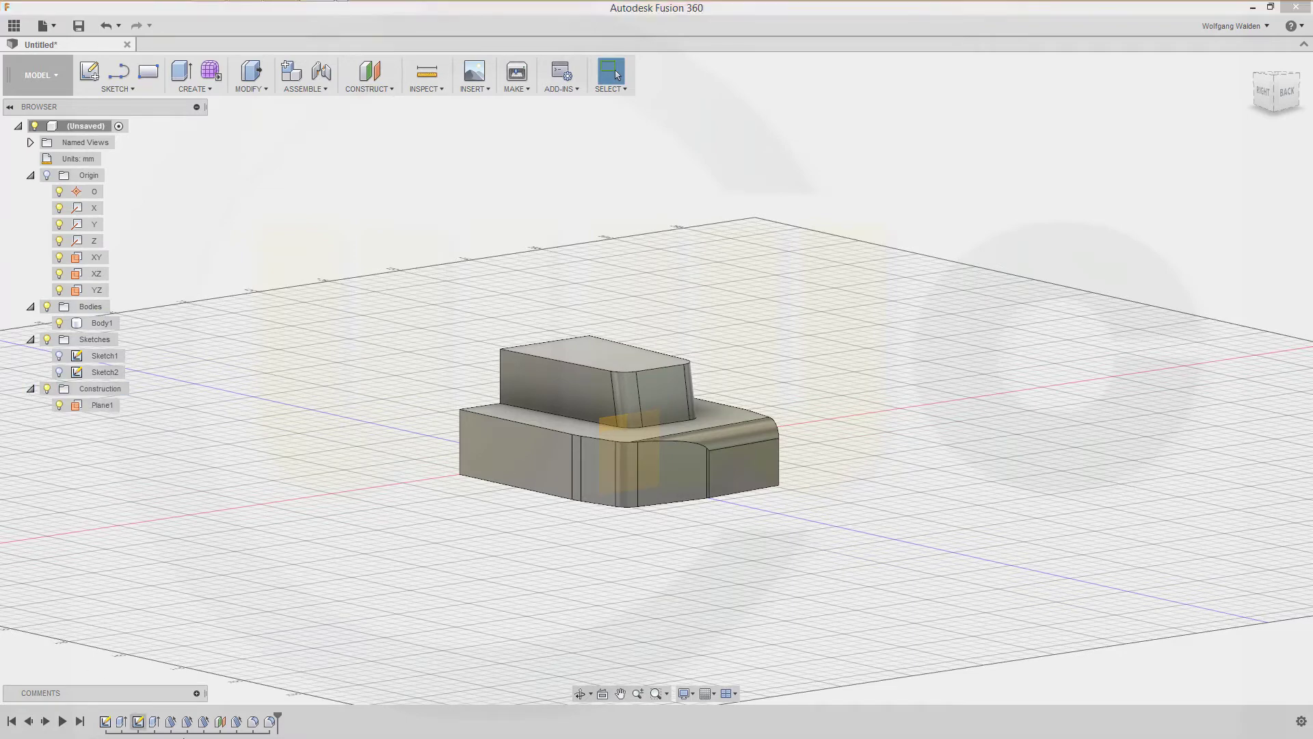
{"action": "double_click", "coordinate": [270, 723]}
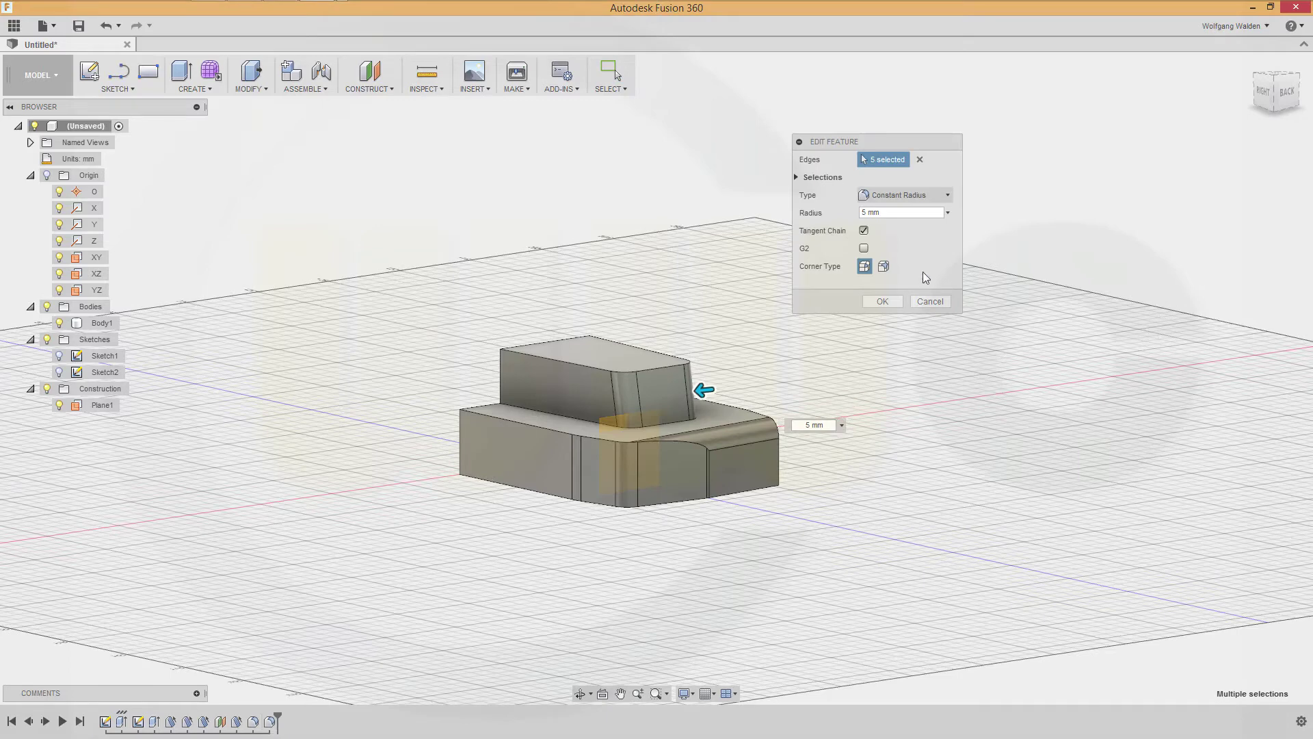
{"action": "left_click", "coordinate": [920, 159]}
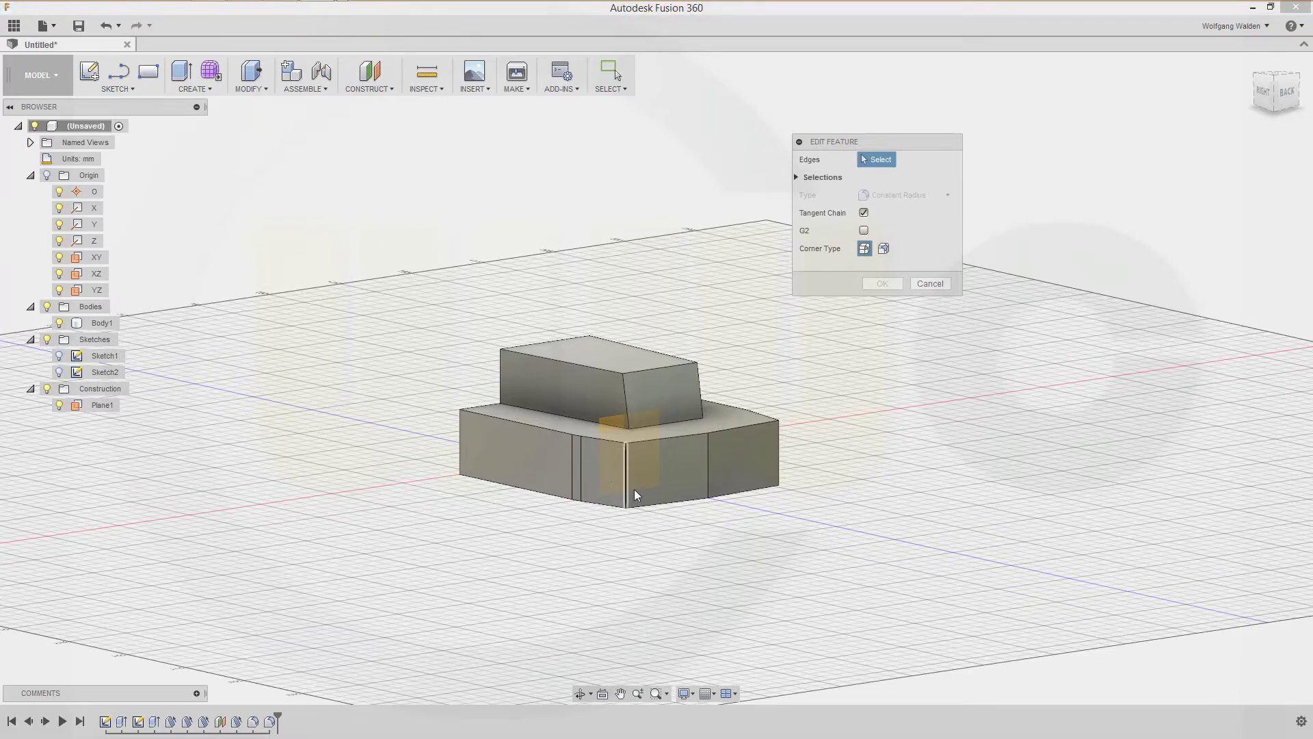
{"action": "left_click", "coordinate": [626, 475]}
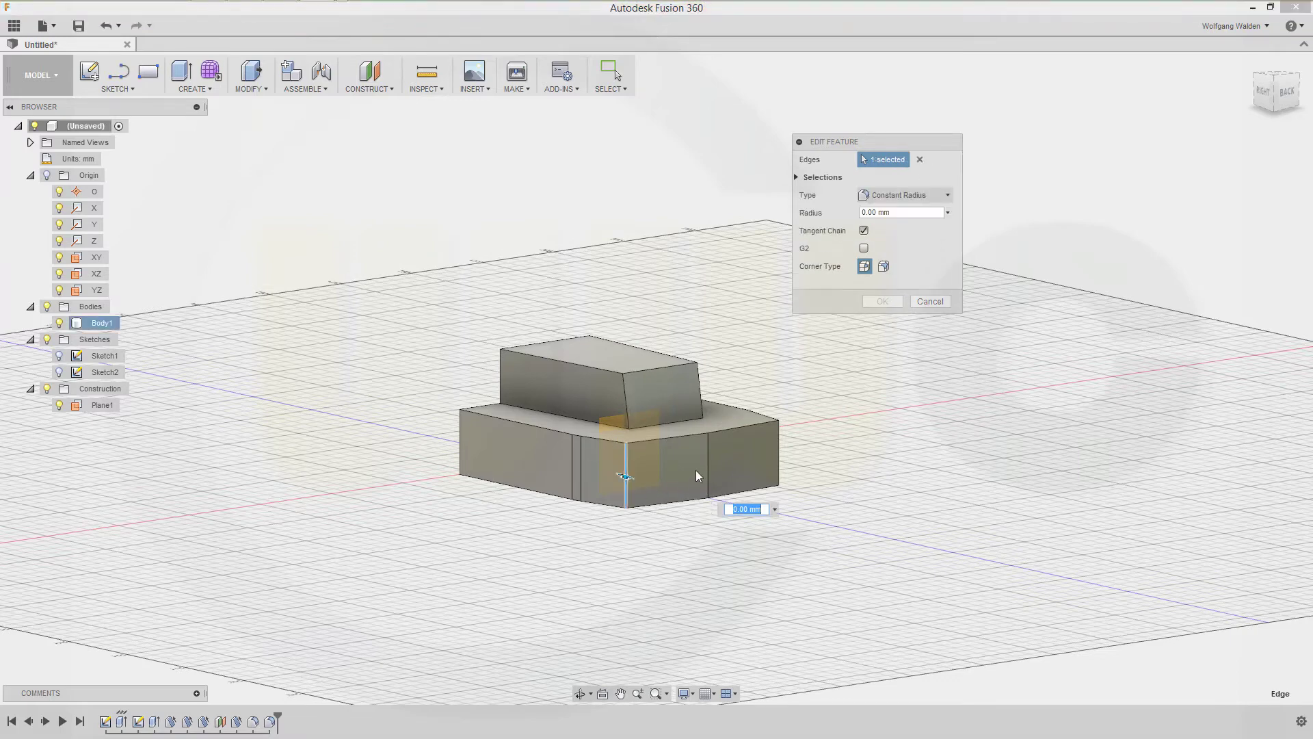
{"action": "left_click", "coordinate": [708, 459]}
{"action": "left_click", "coordinate": [780, 448]}
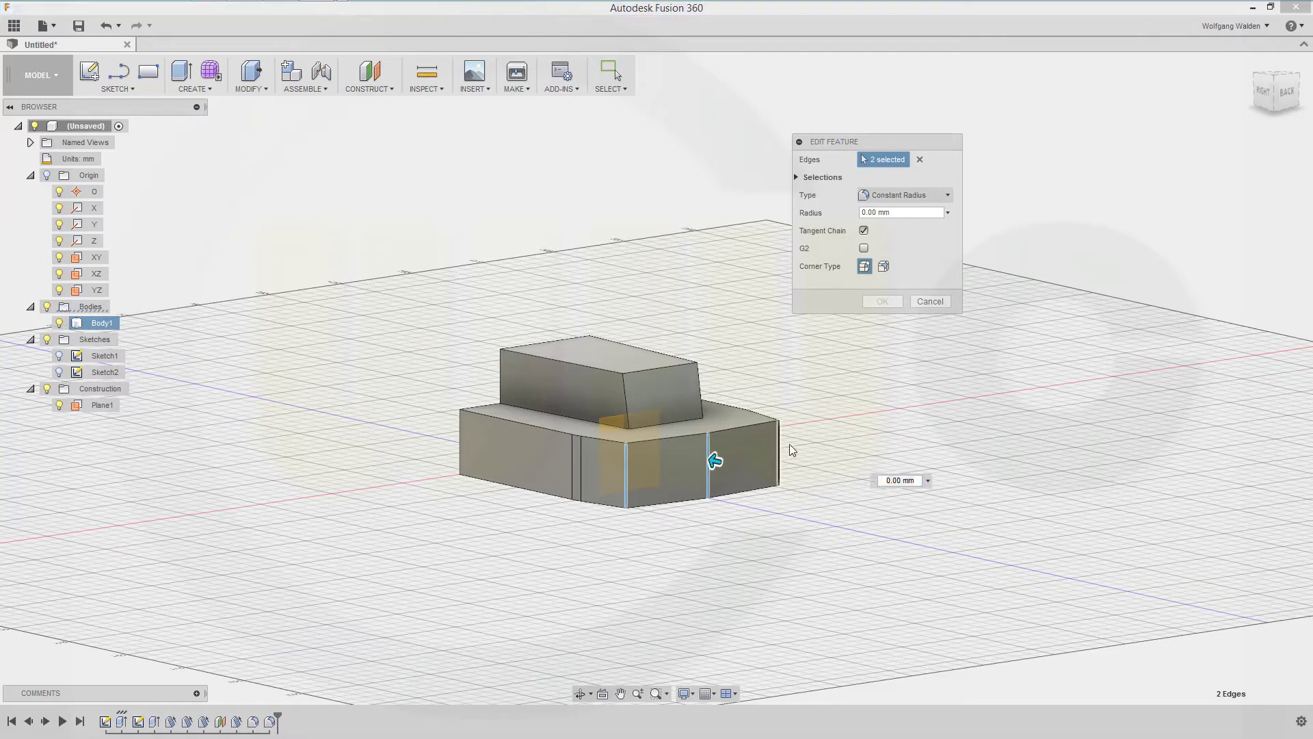
{"action": "left_click", "coordinate": [627, 393]}
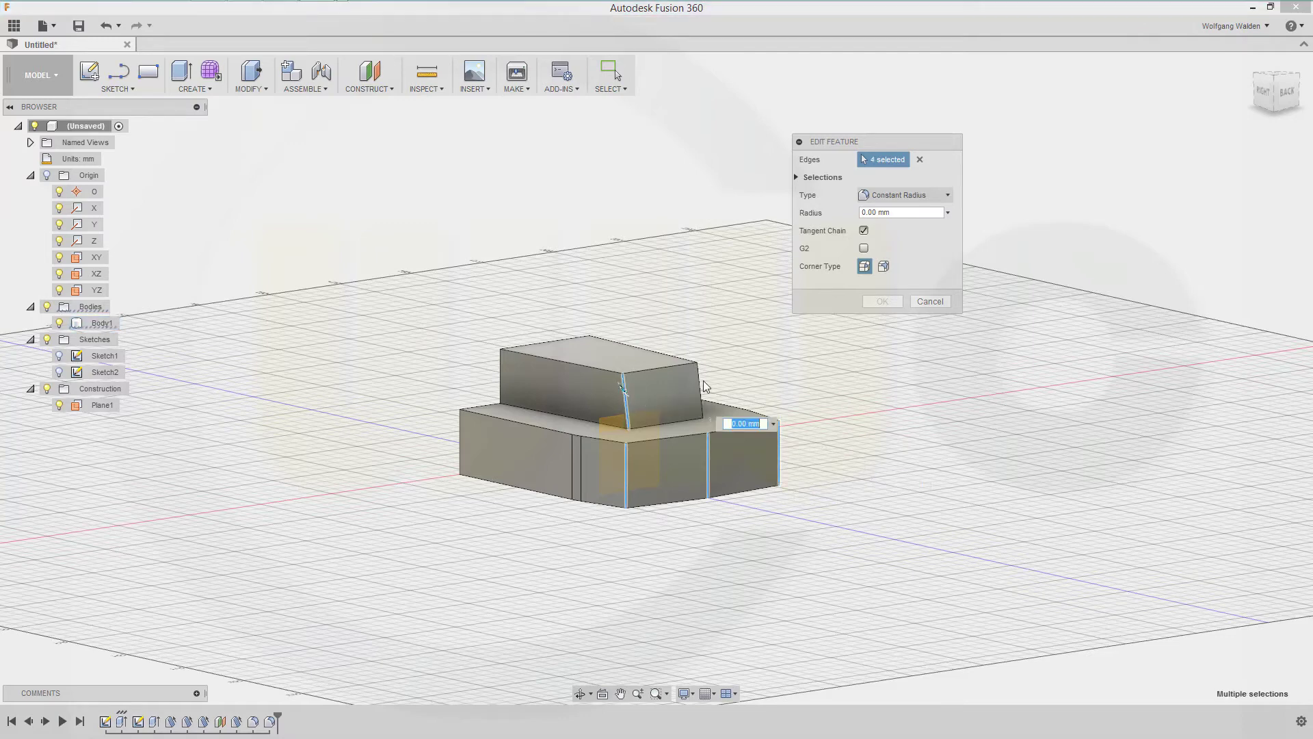
{"action": "left_click", "coordinate": [699, 383]}
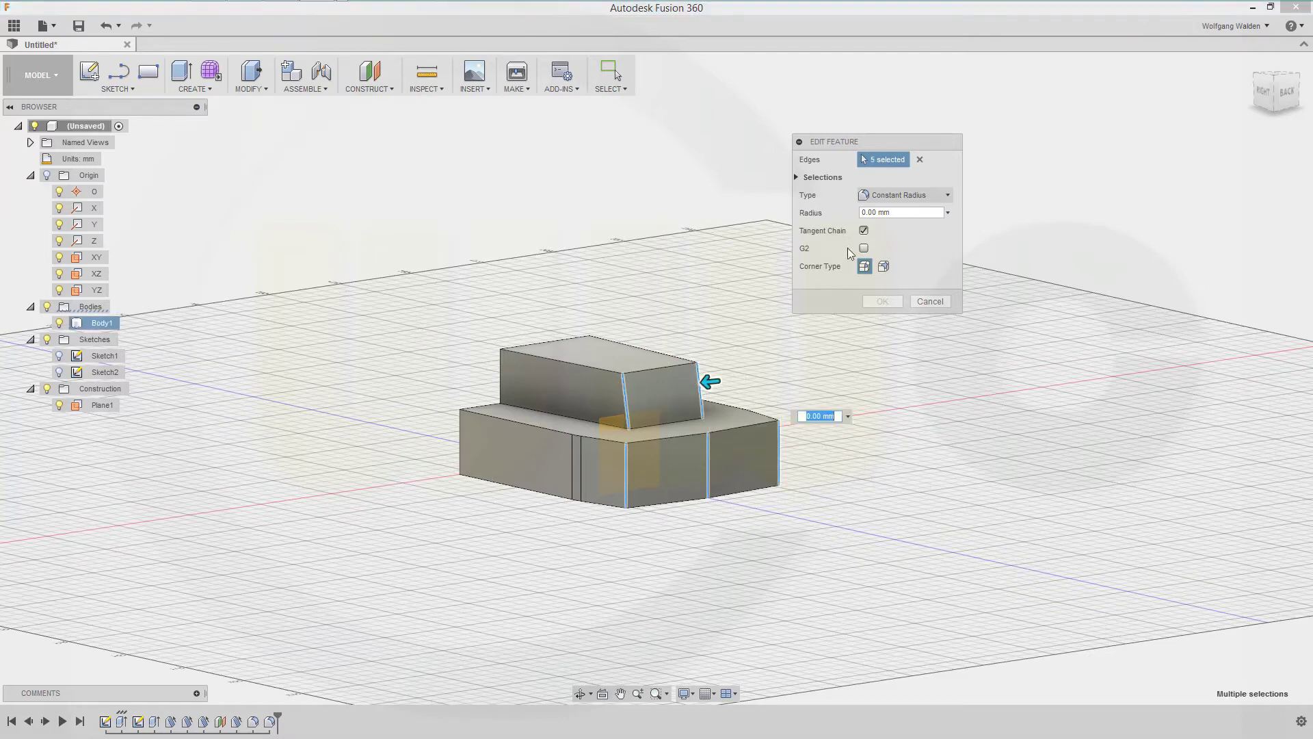
{"action": "type", "text": "1"}
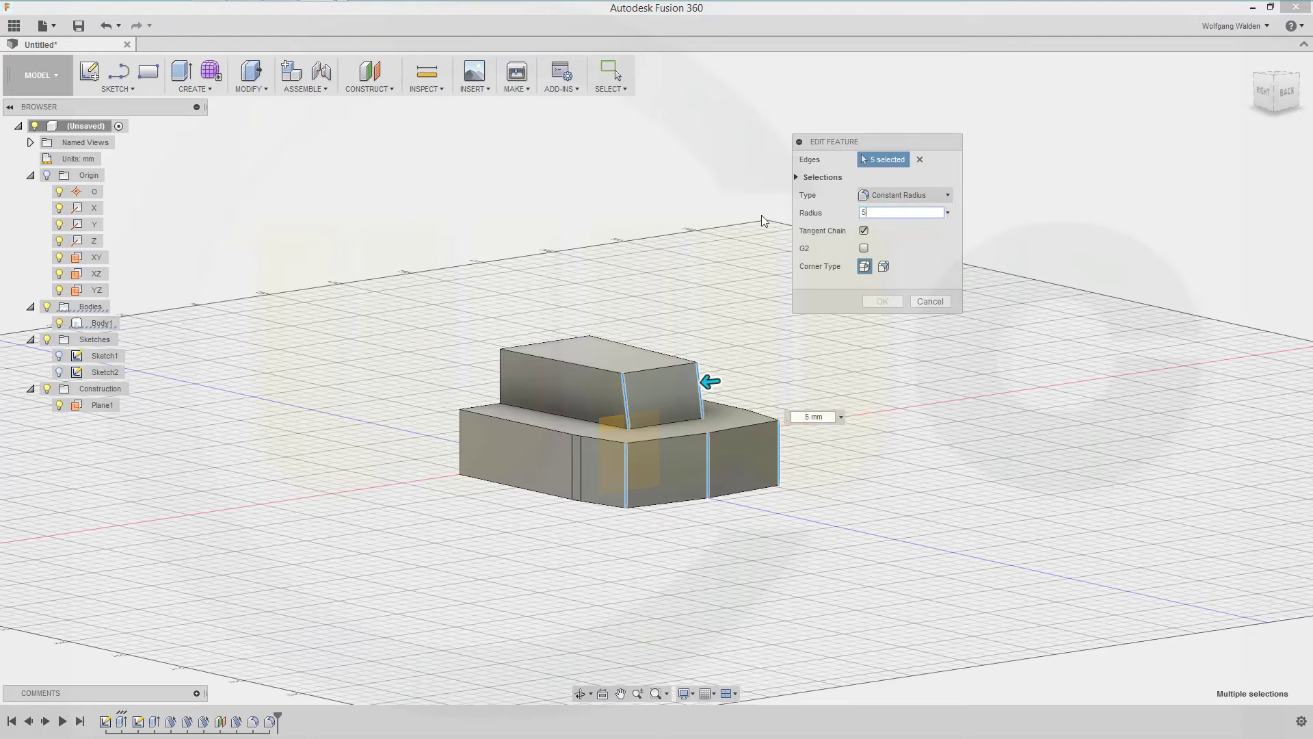
{"action": "key", "text": "Return"}
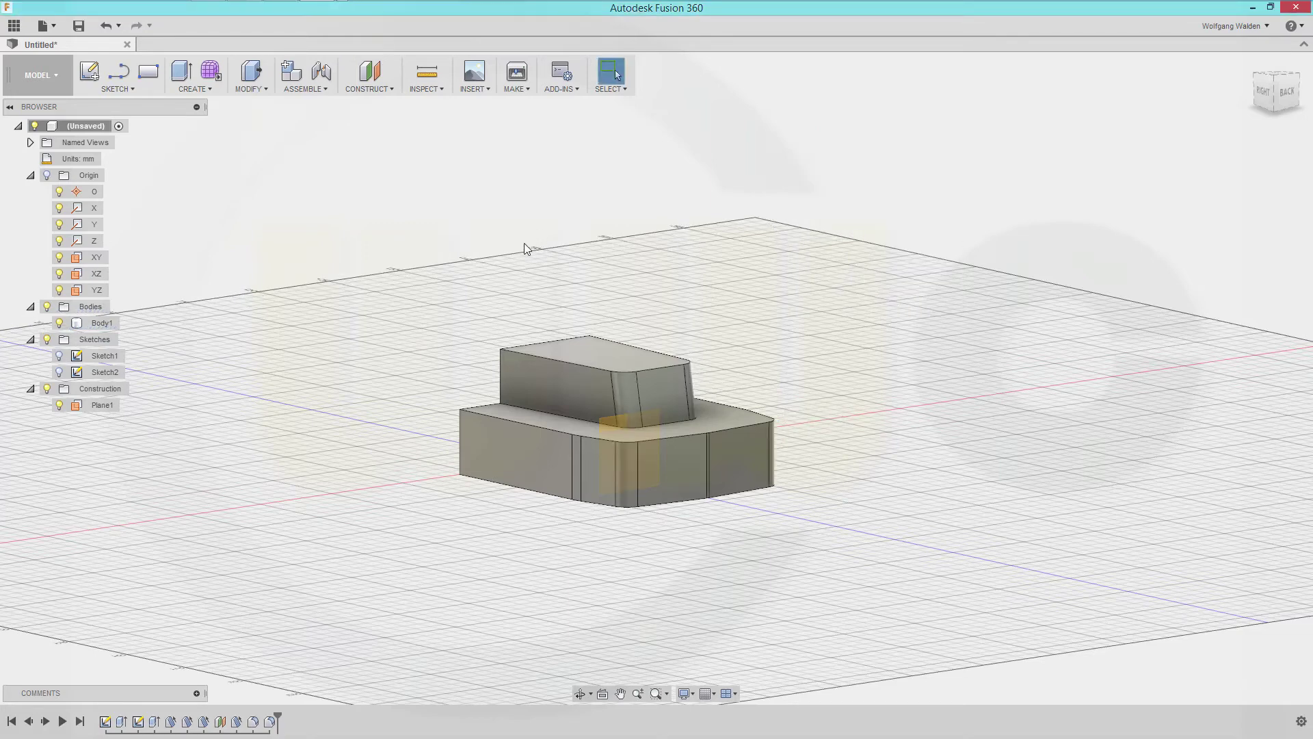
Fillet the top edge chains of both the raised block and the base block with a 5 mm radius.
{"action": "key", "text": "f"}
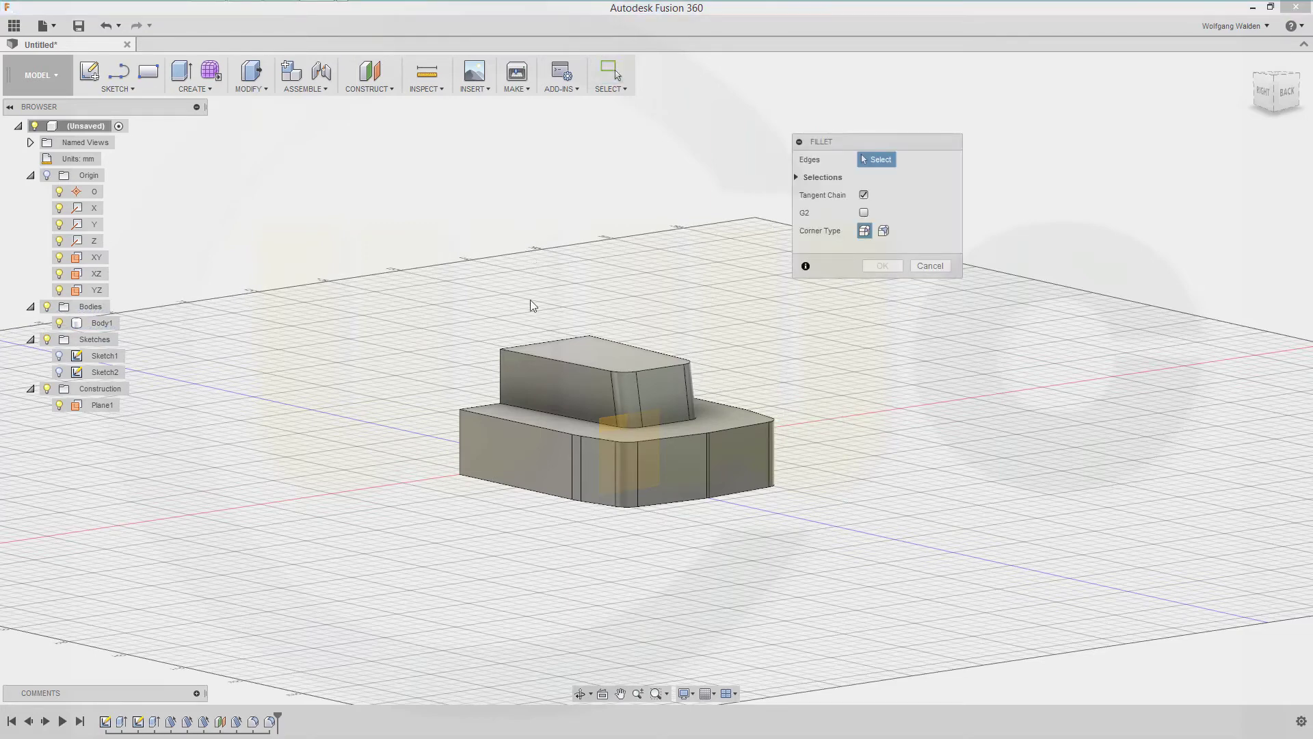
{"action": "left_click", "coordinate": [564, 362]}
{"action": "left_click", "coordinate": [539, 425]}
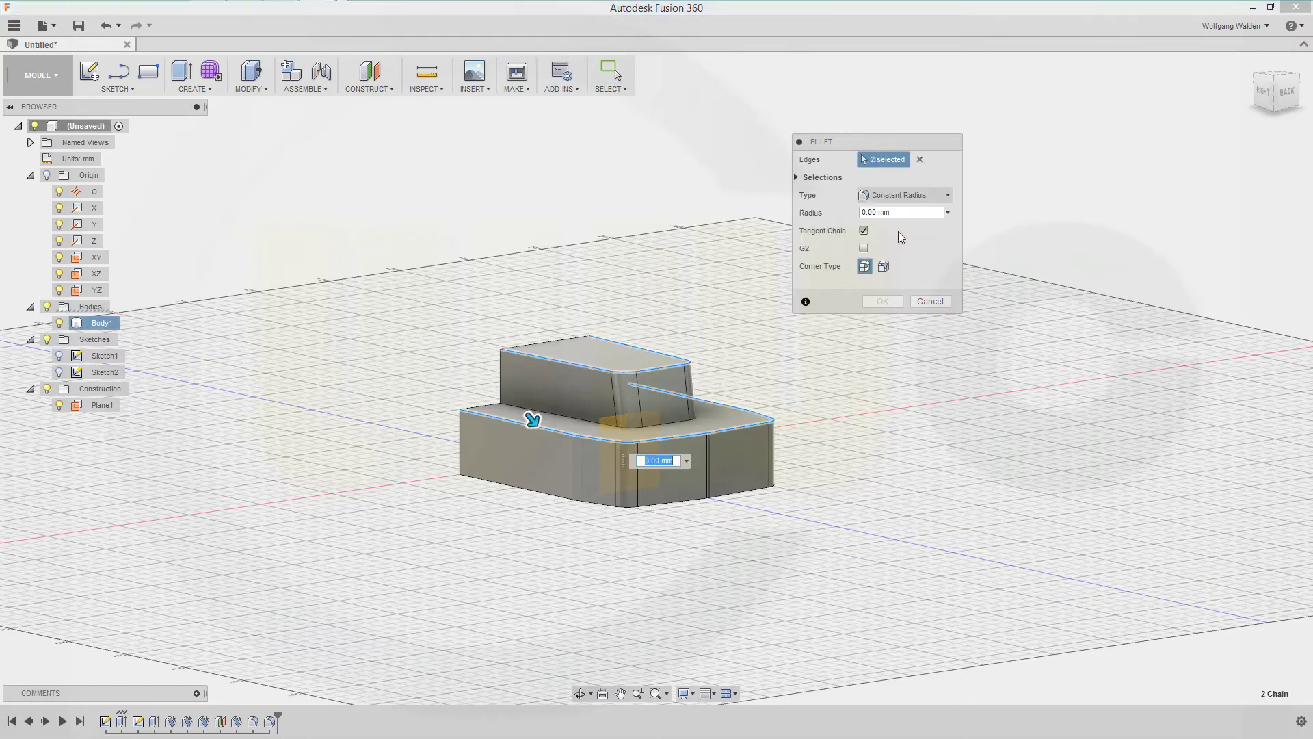
{"action": "type", "text": "5"}
{"action": "key", "text": "Return"}
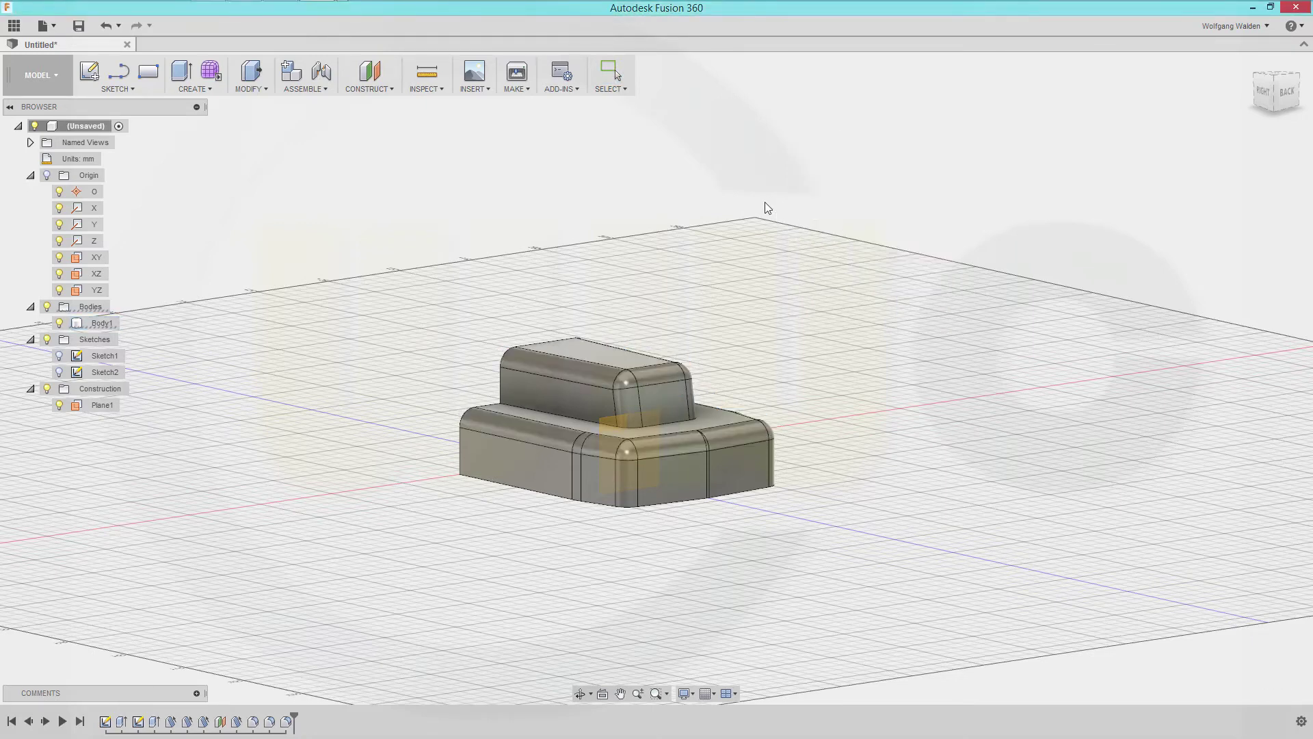
Fillet the edge chain where the raised block meets the top of the base block with a 5 mm radius.
{"action": "key", "text": "f"}
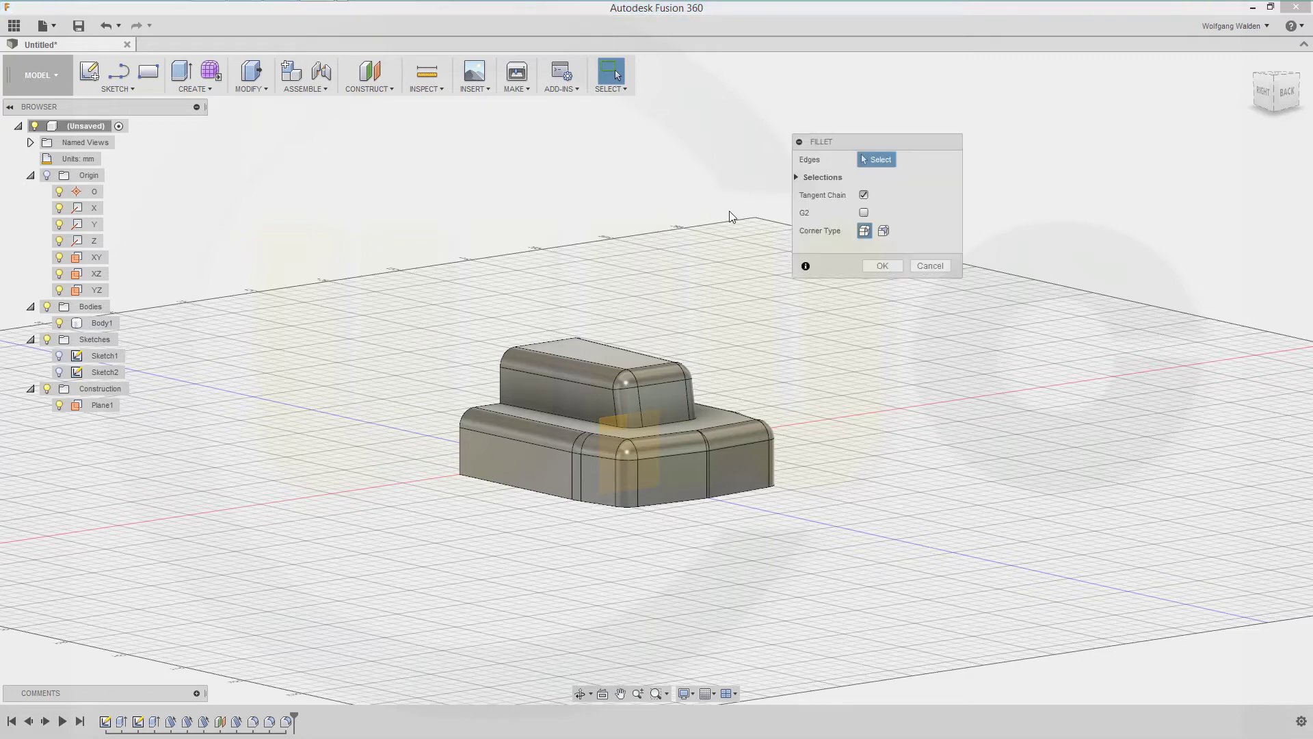
{"action": "left_click", "coordinate": [569, 412]}
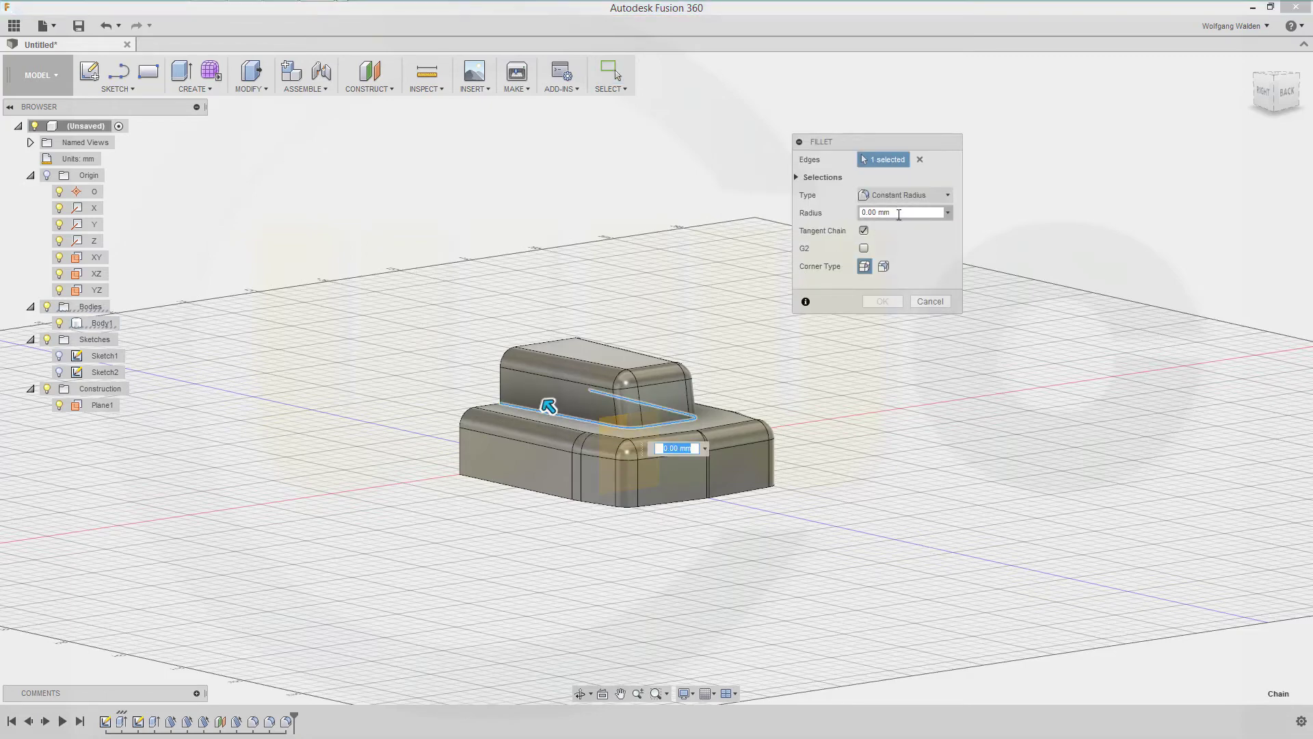
{"action": "left_click", "coordinate": [899, 214]}
{"action": "type", "text": "5"}
{"action": "key", "text": "Return"}
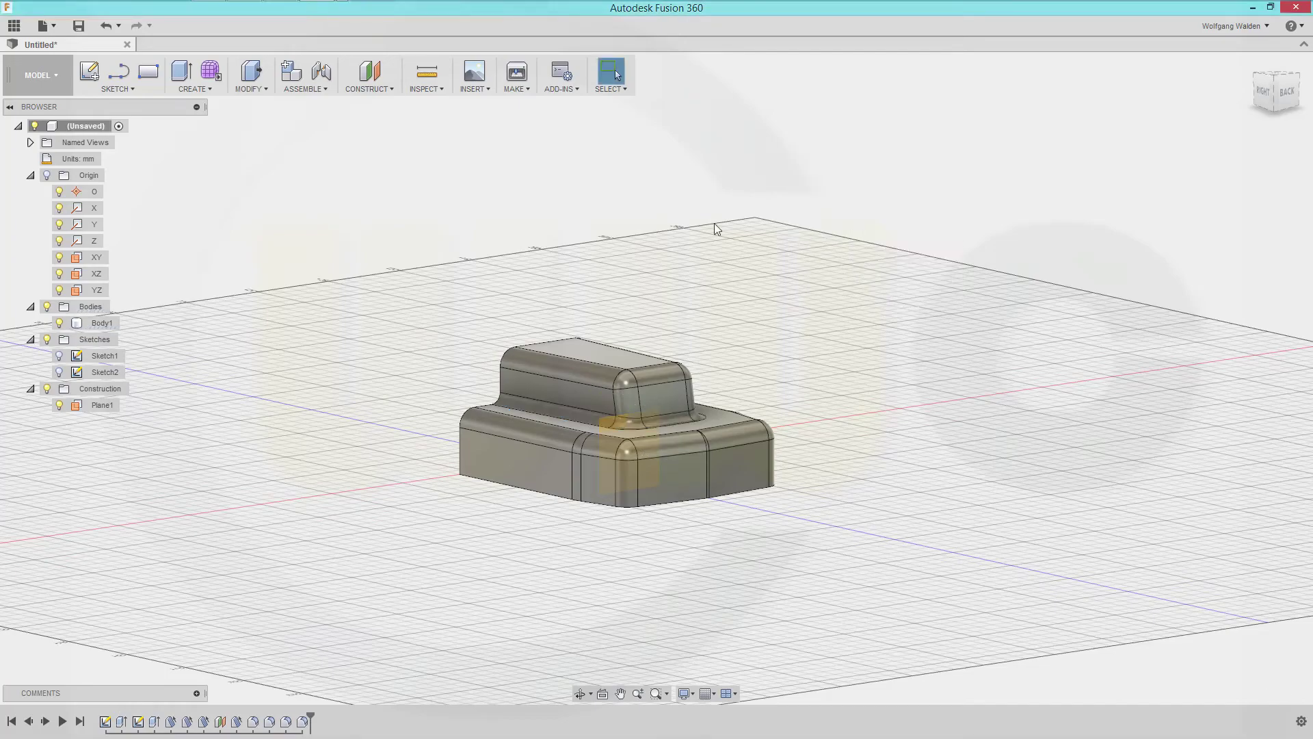
Shell the body with a 3 mm inside thickness, removing the bottom face and the flat, stepped end face.
{"action": "middle_click_drag", "start_coordinate": [785, 454], "coordinate": [932, 346], "text": "shift"}
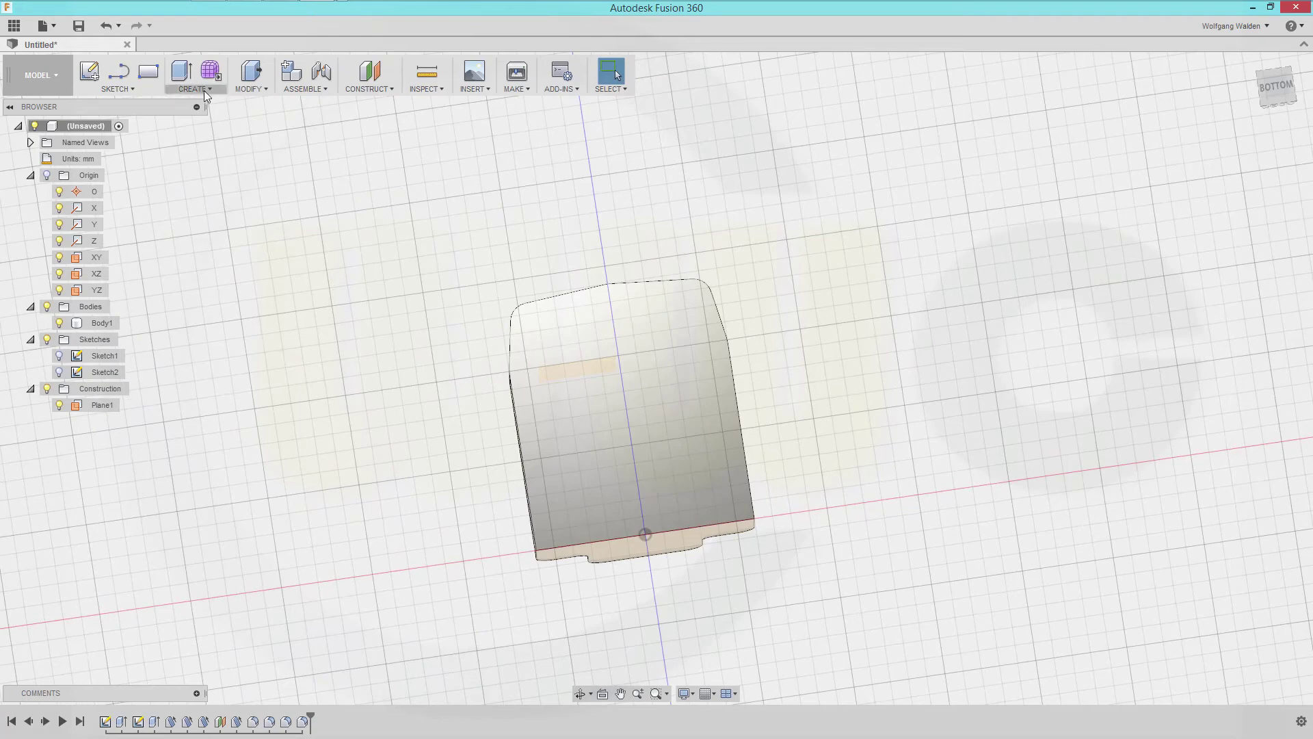
{"action": "left_click", "coordinate": [267, 89]}
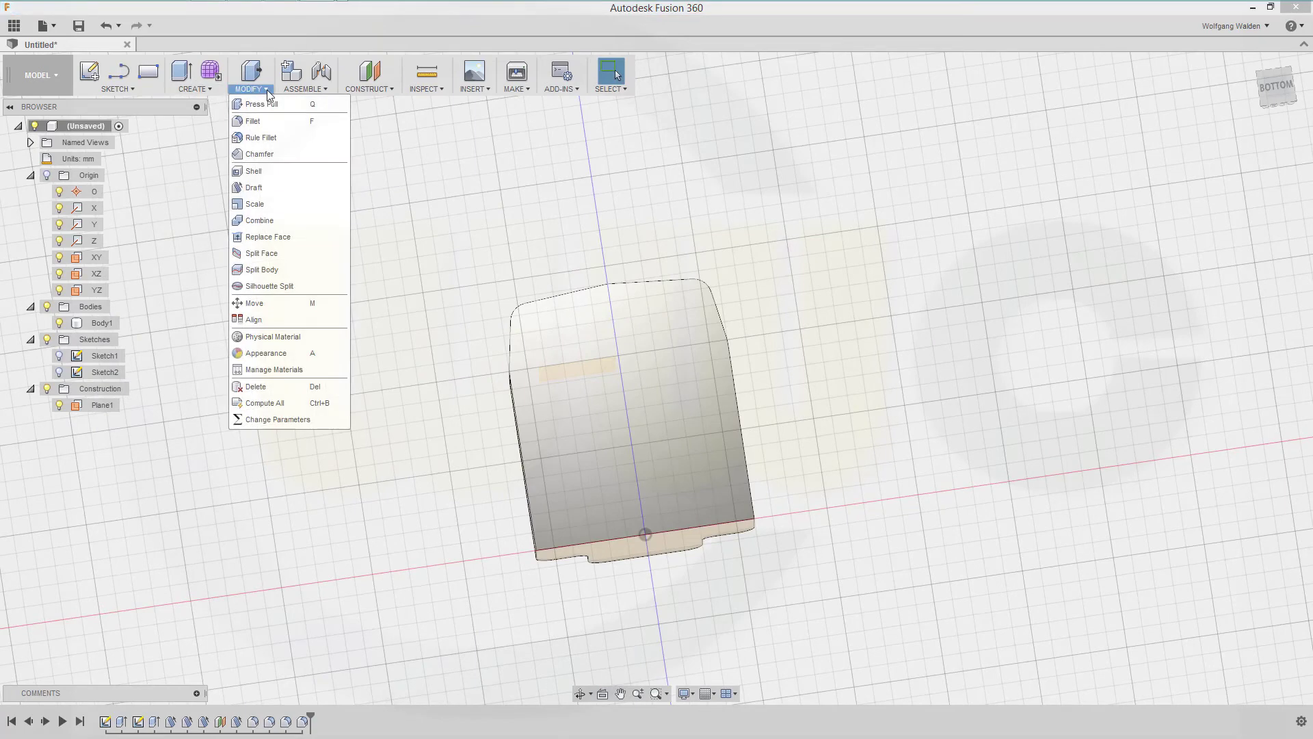
{"action": "left_click", "coordinate": [268, 171]}
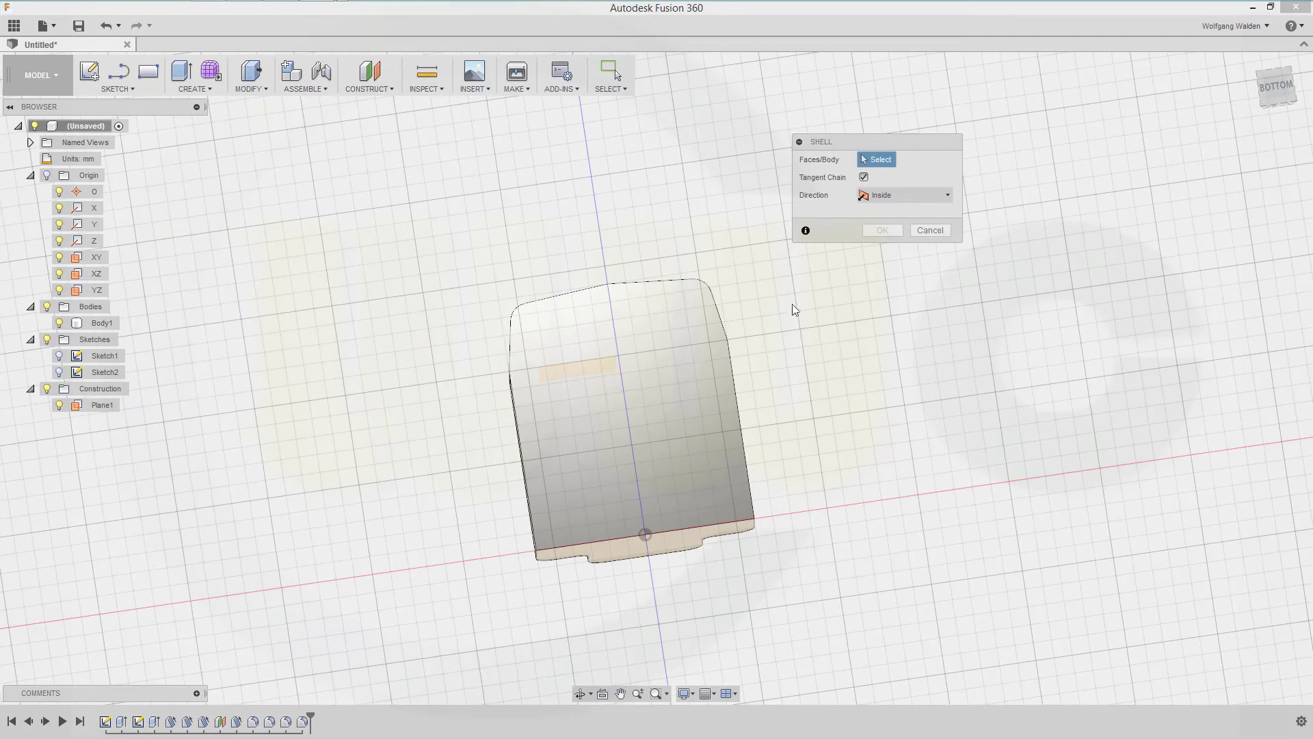
{"action": "middle_click_drag", "start_coordinate": [815, 311], "coordinate": [821, 287], "text": "shift"}
{"action": "left_click", "coordinate": [655, 378]}
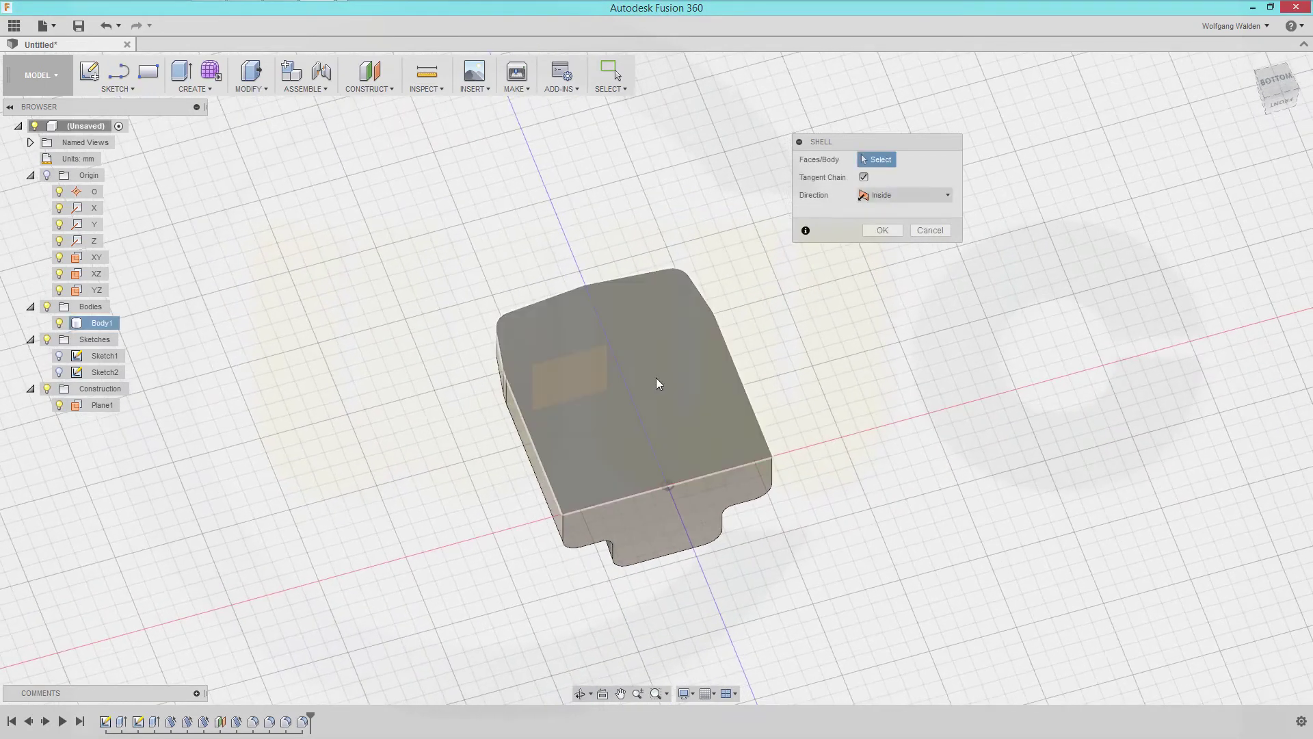
{"action": "left_click", "coordinate": [657, 379]}
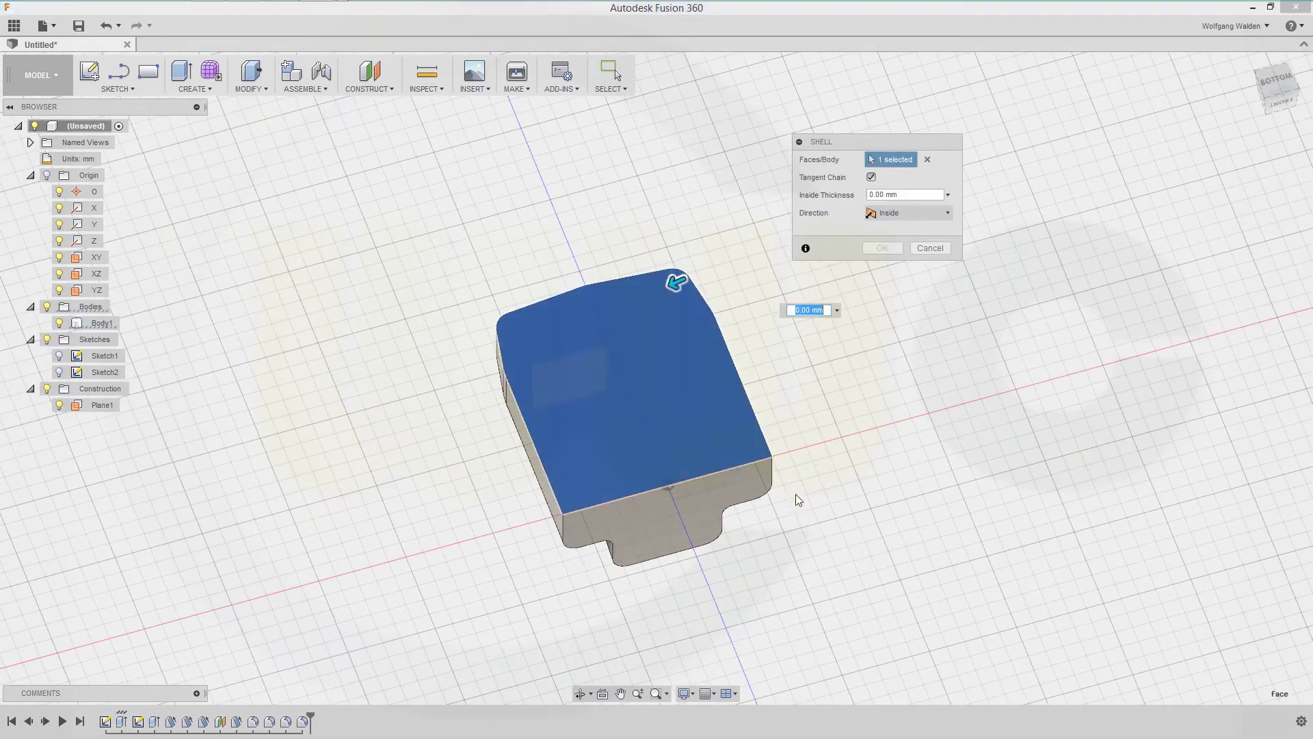
{"action": "left_click", "coordinate": [652, 524]}
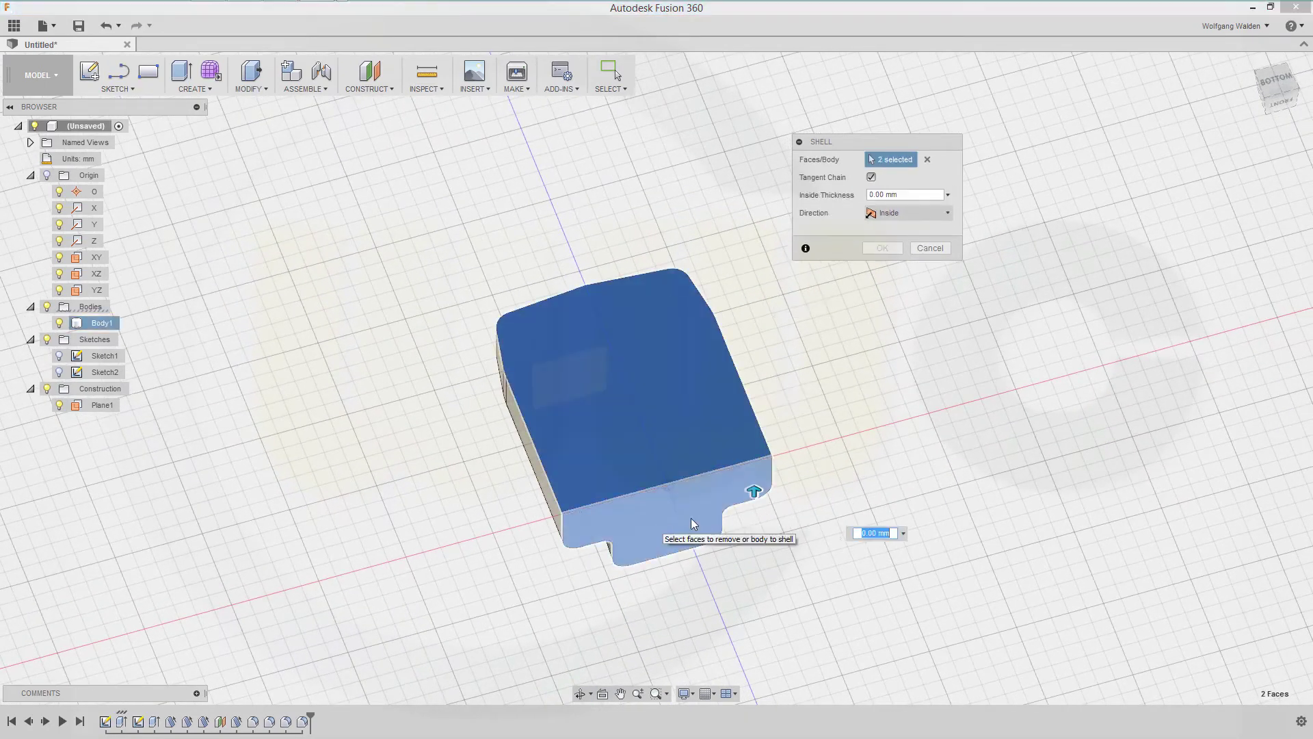
{"action": "left_click", "coordinate": [907, 195]}
{"action": "type", "text": "3"}
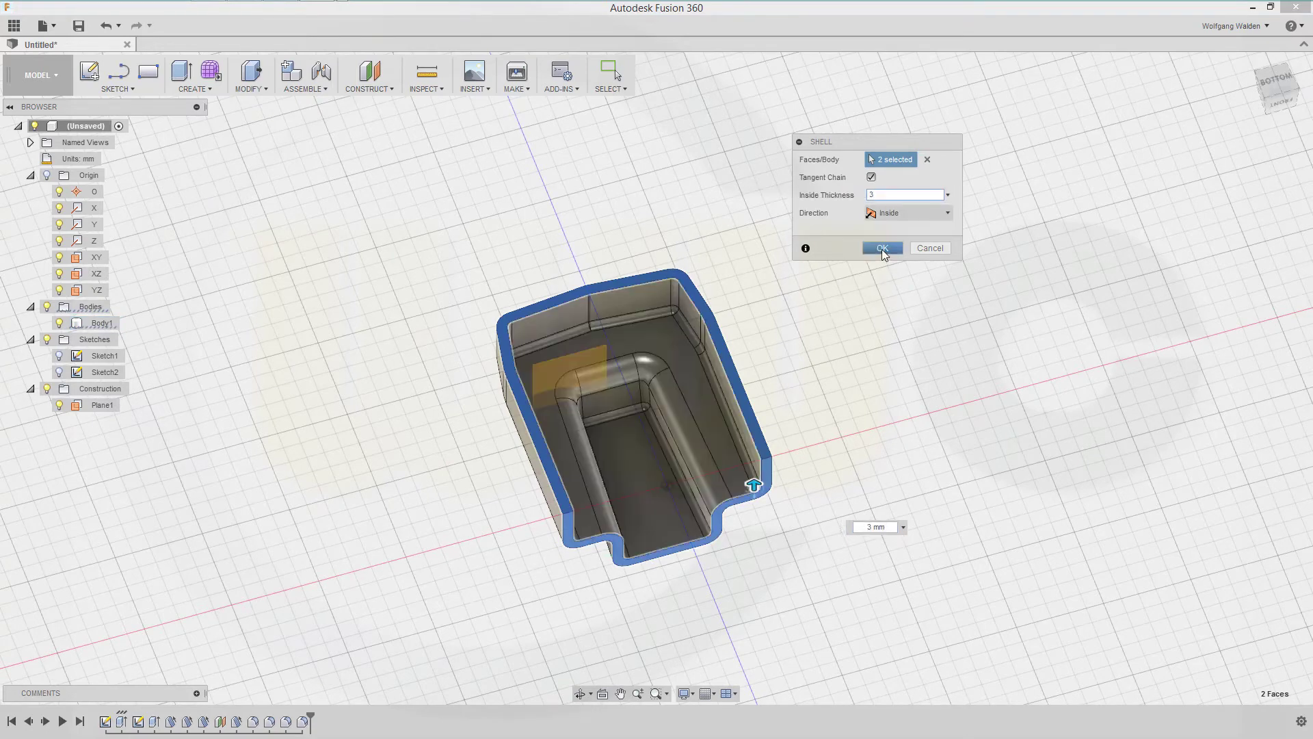
{"action": "left_click", "coordinate": [883, 249]}
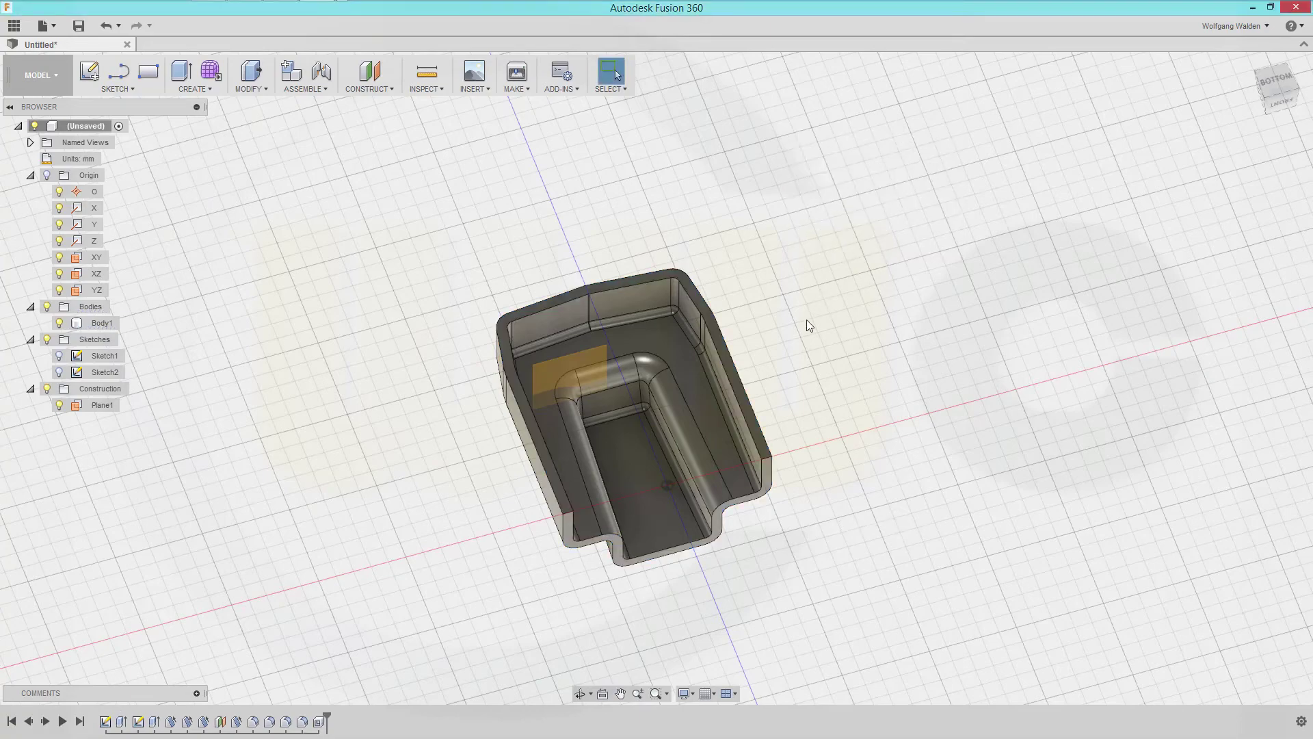
Sketch a 10 mm diameter circle on the shell's inner U-shaped face, centred about 20 mm from the origin along the part's middle.
{"action": "middle_click_drag", "start_coordinate": [721, 338], "coordinate": [691, 310], "text": "shift"}
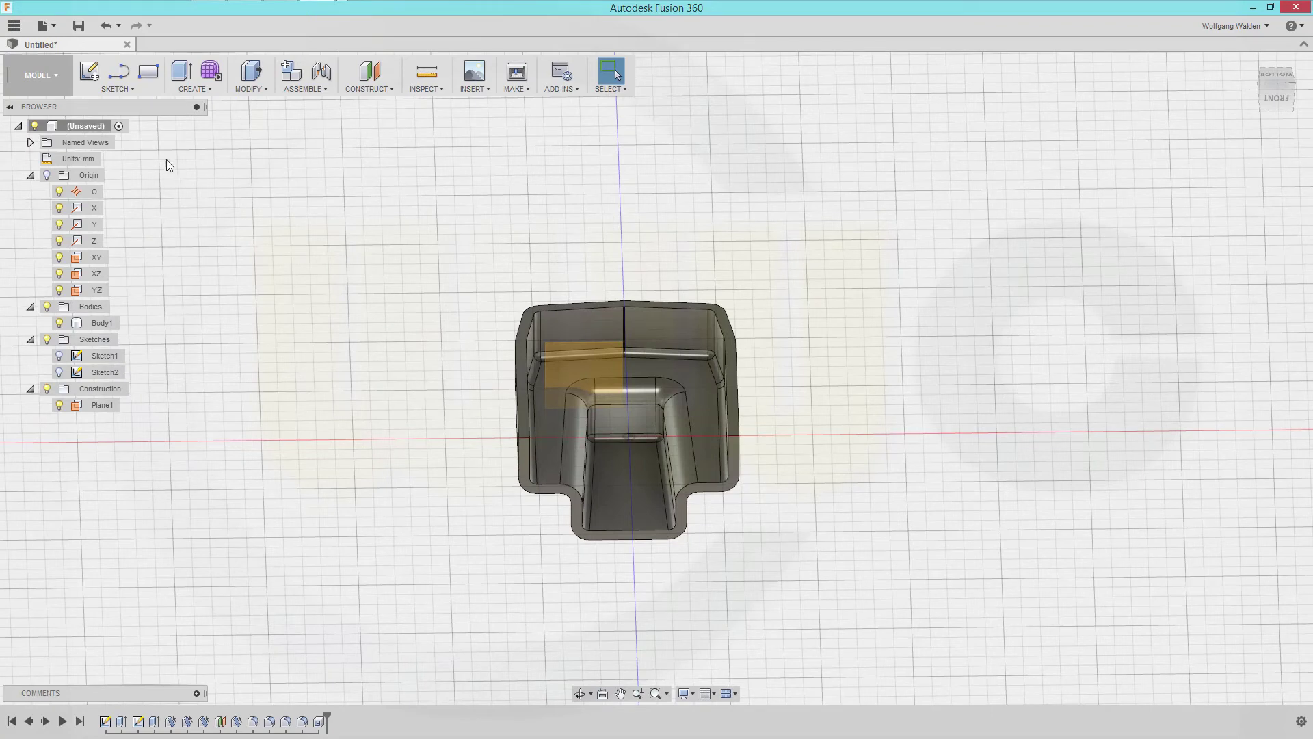
{"action": "left_click", "coordinate": [132, 88]}
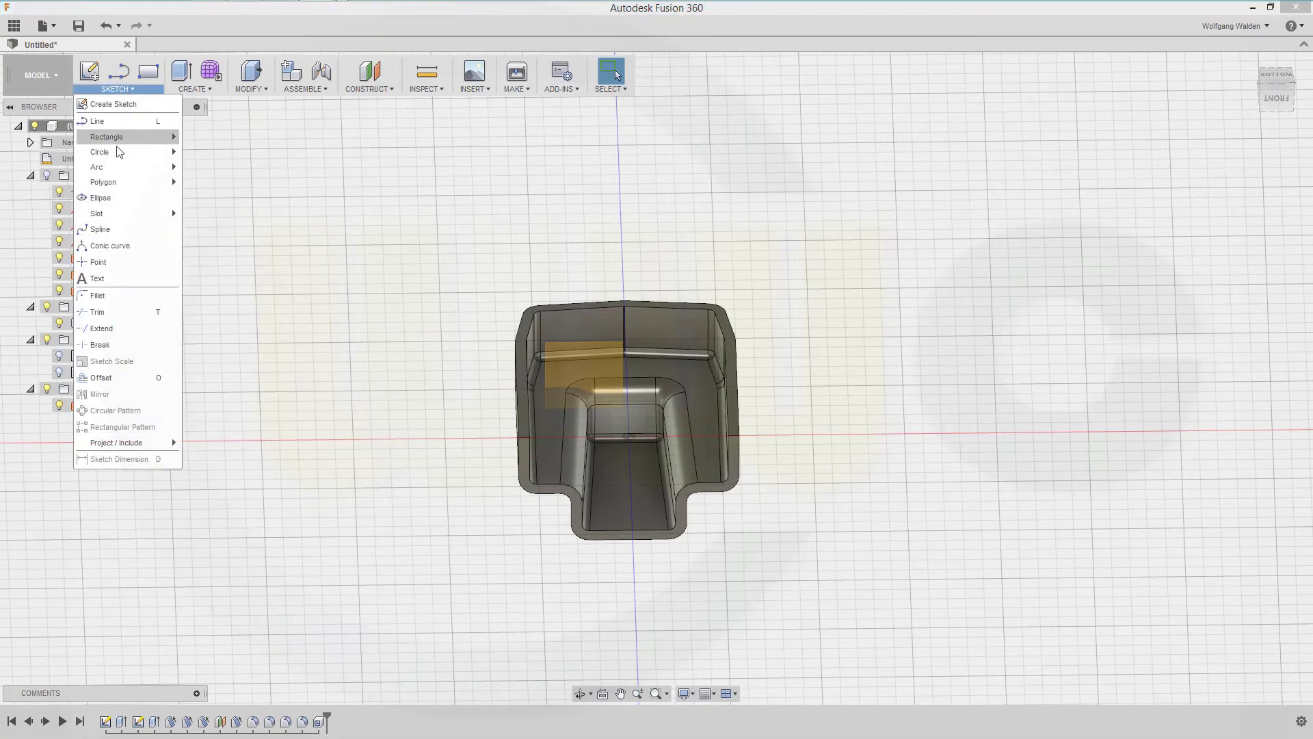
{"action": "mouse_move", "coordinate": [115, 148]}
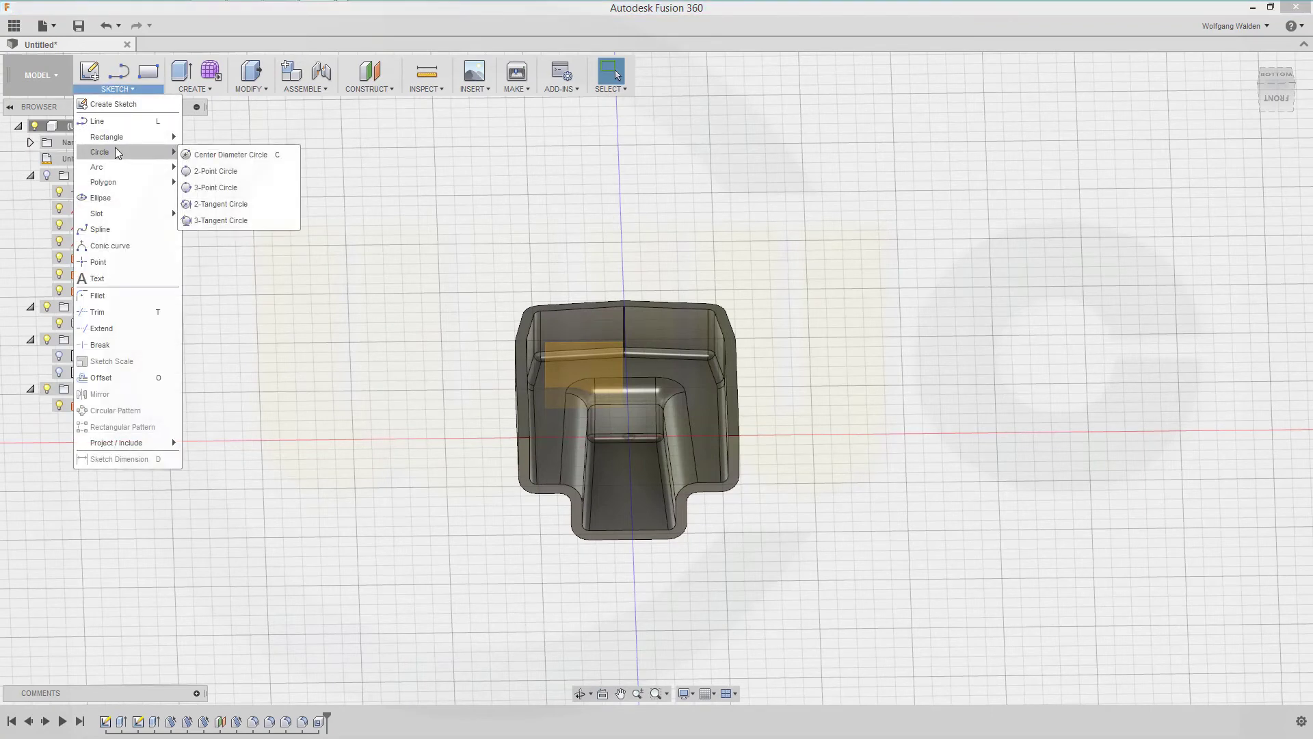
{"action": "left_click", "coordinate": [245, 158]}
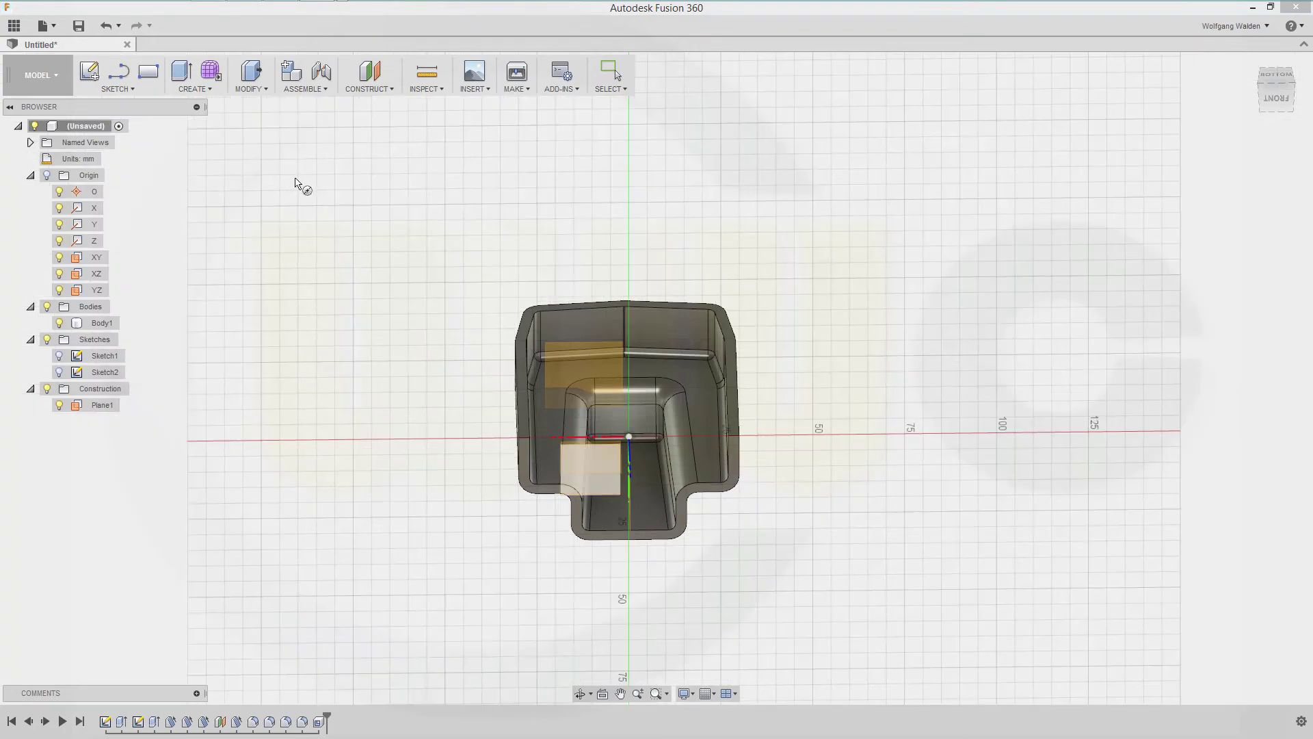
{"action": "left_click", "coordinate": [684, 450]}
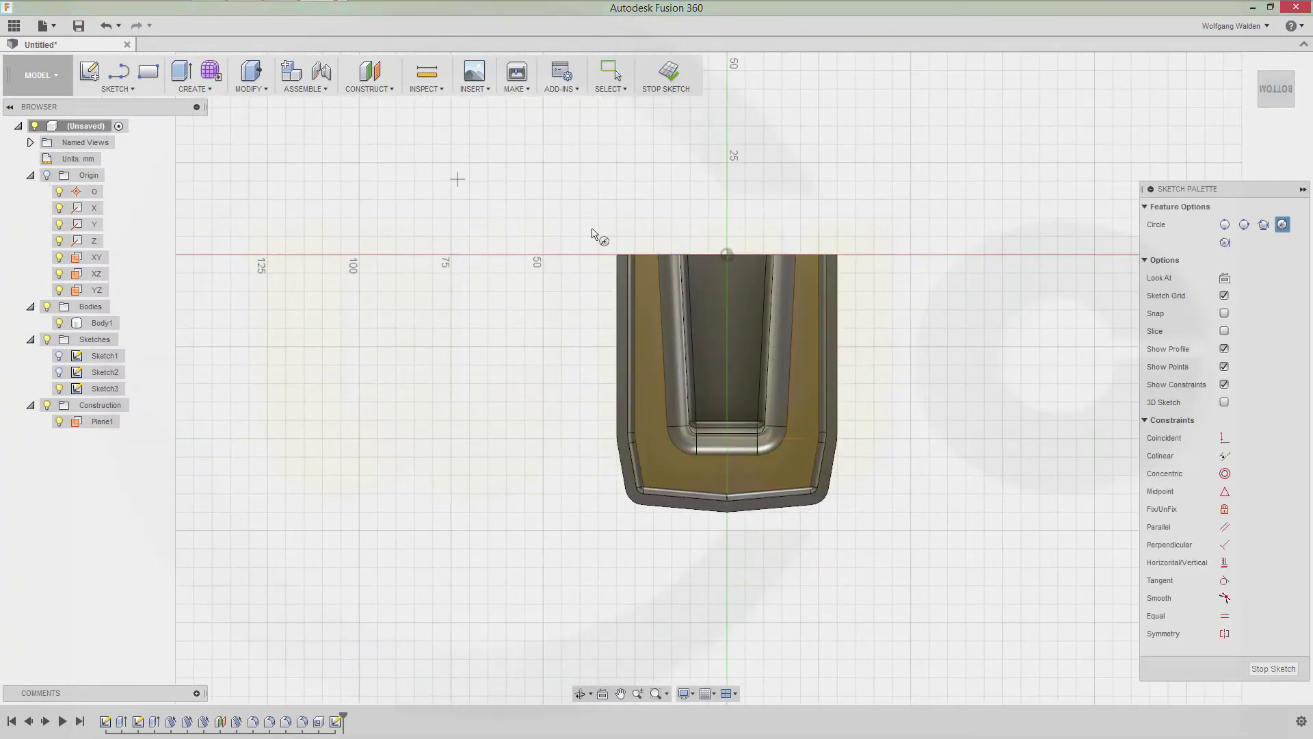
{"action": "left_click", "coordinate": [732, 328]}
{"action": "type", "text": "10"}
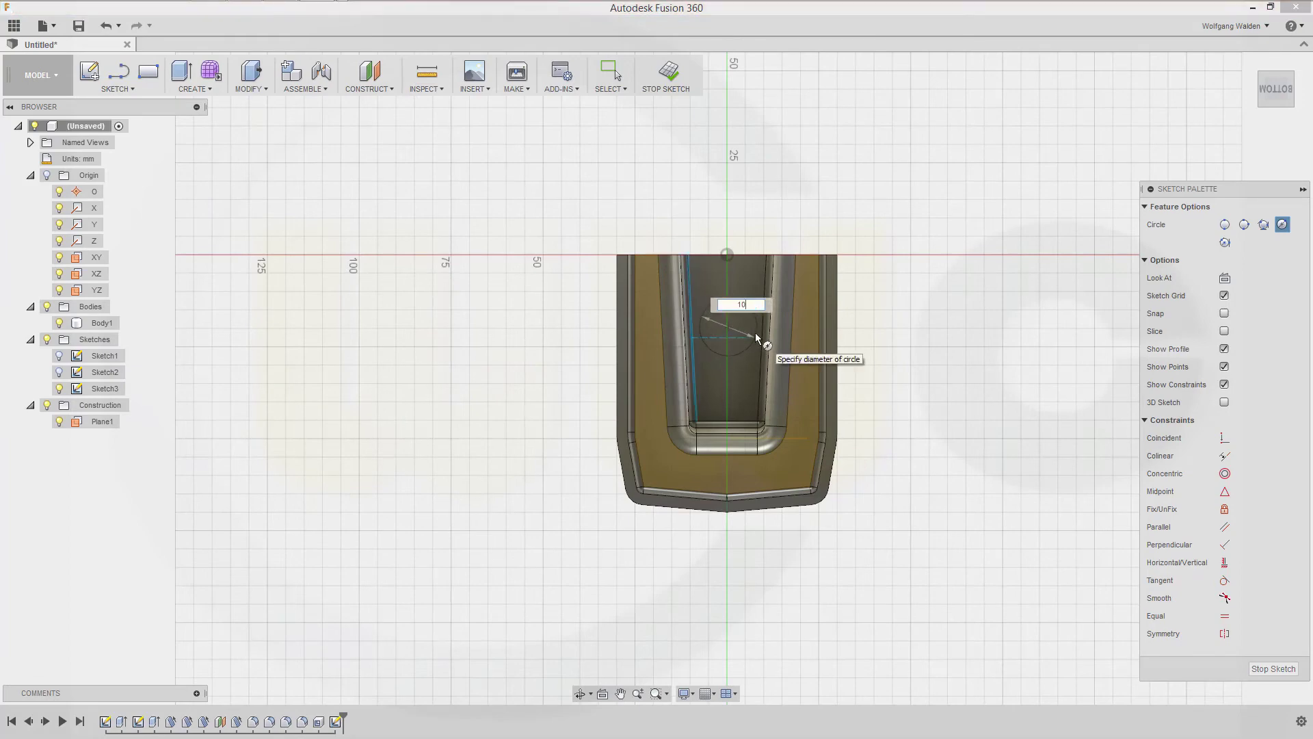
{"action": "key", "text": "Return"}
{"action": "key", "text": "Escape"}
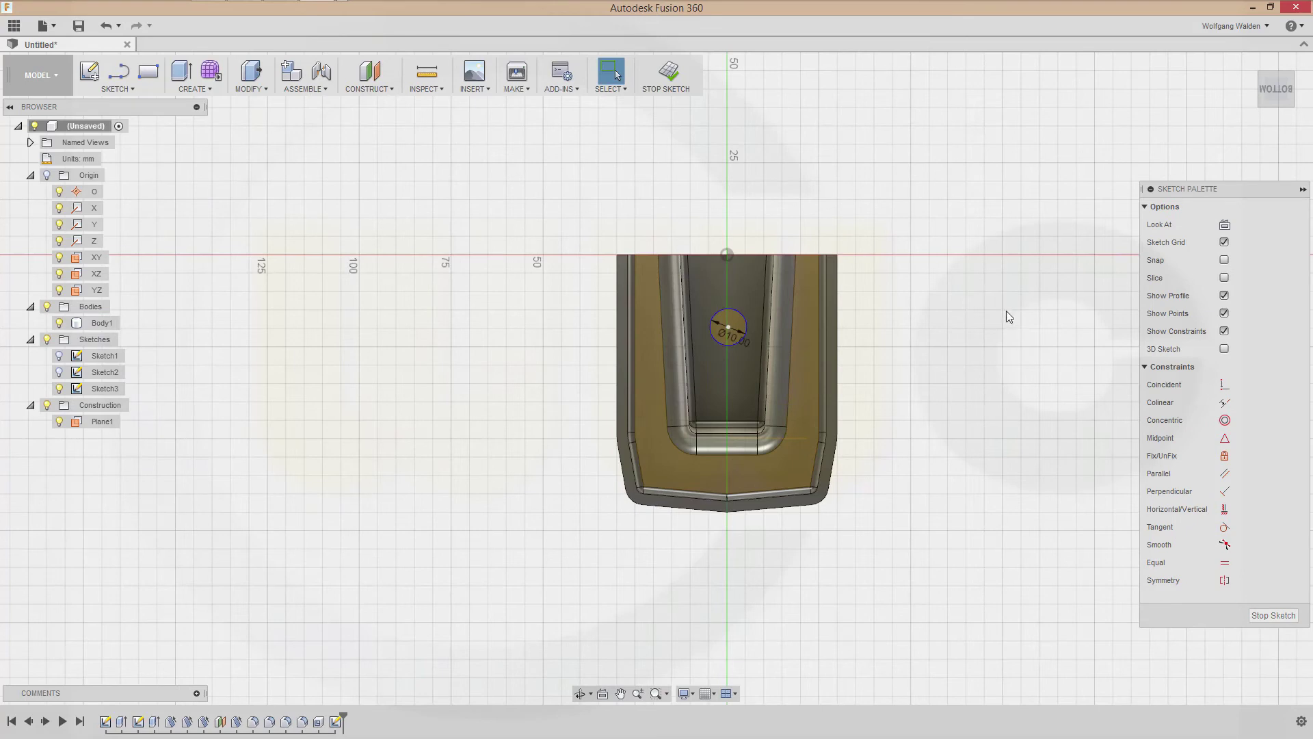
Align the circle's centre vertically with the sketch origin using a Horizontal/Vertical constraint.
{"action": "left_click", "coordinate": [1226, 512]}
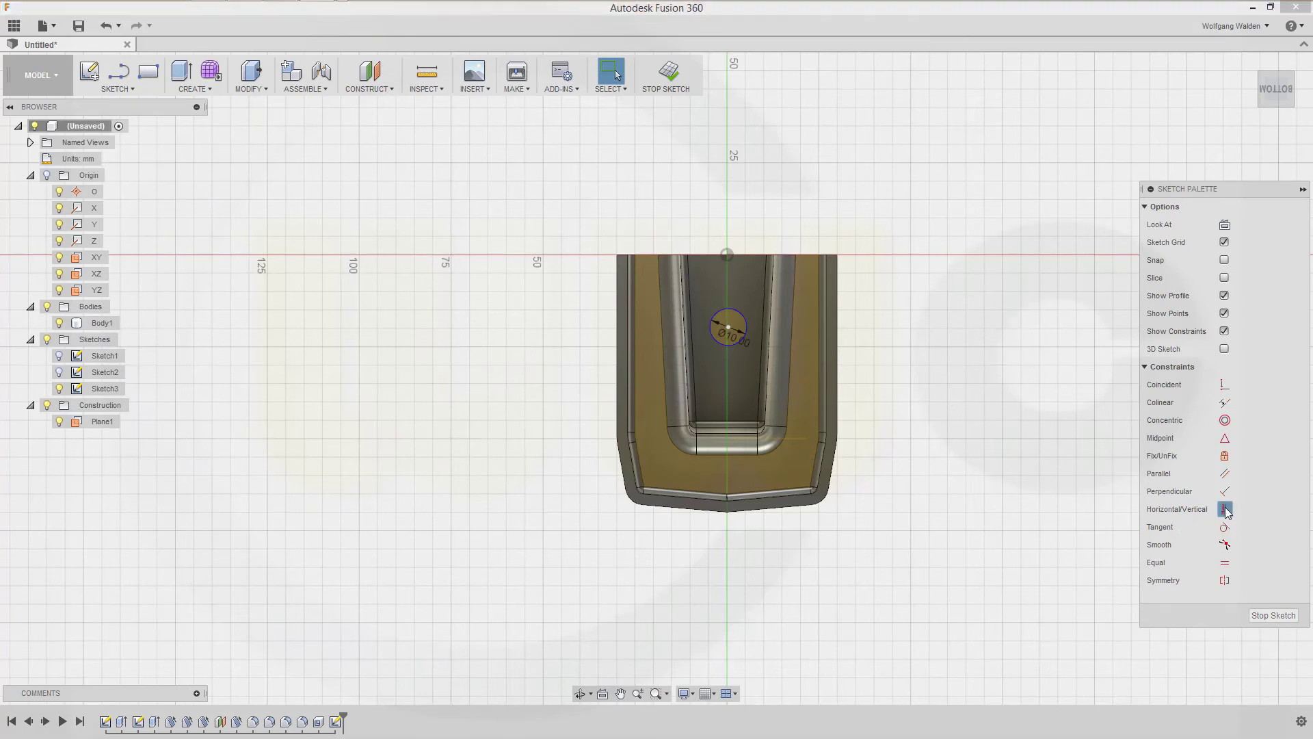
{"action": "left_click", "coordinate": [729, 328]}
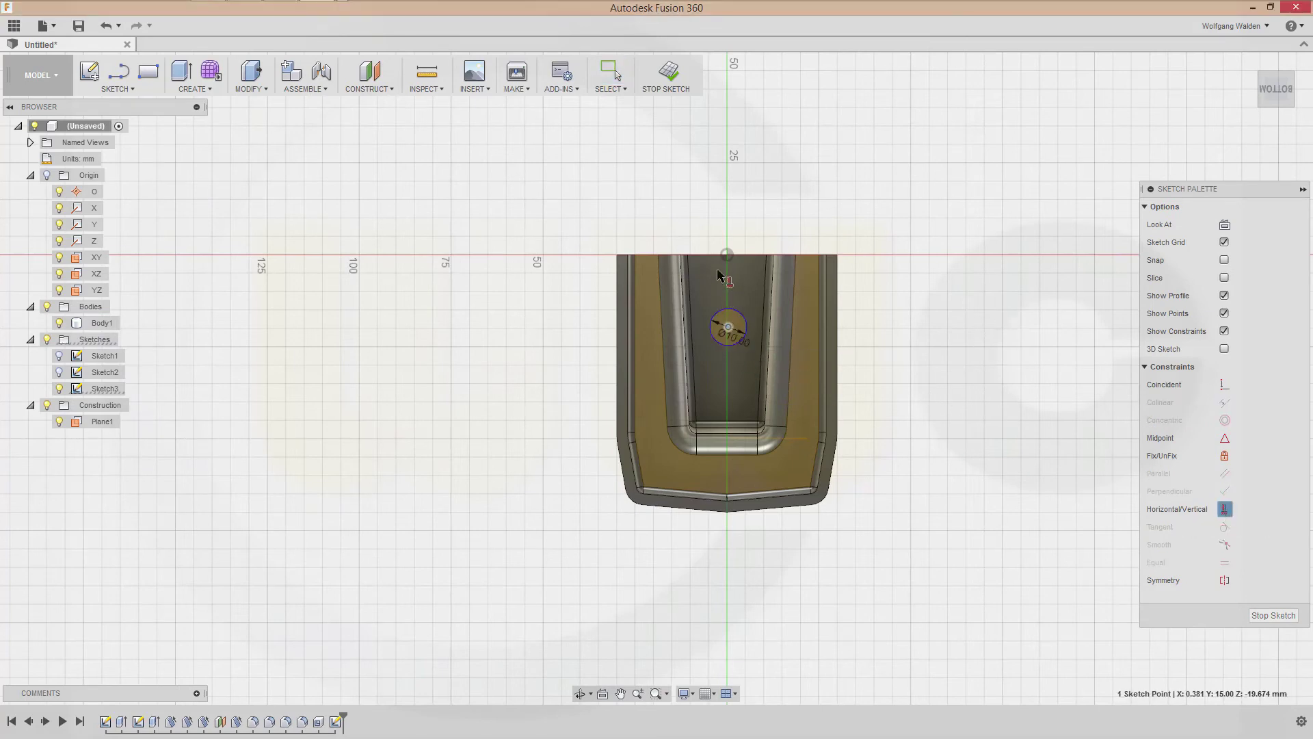
{"action": "left_click", "coordinate": [727, 255]}
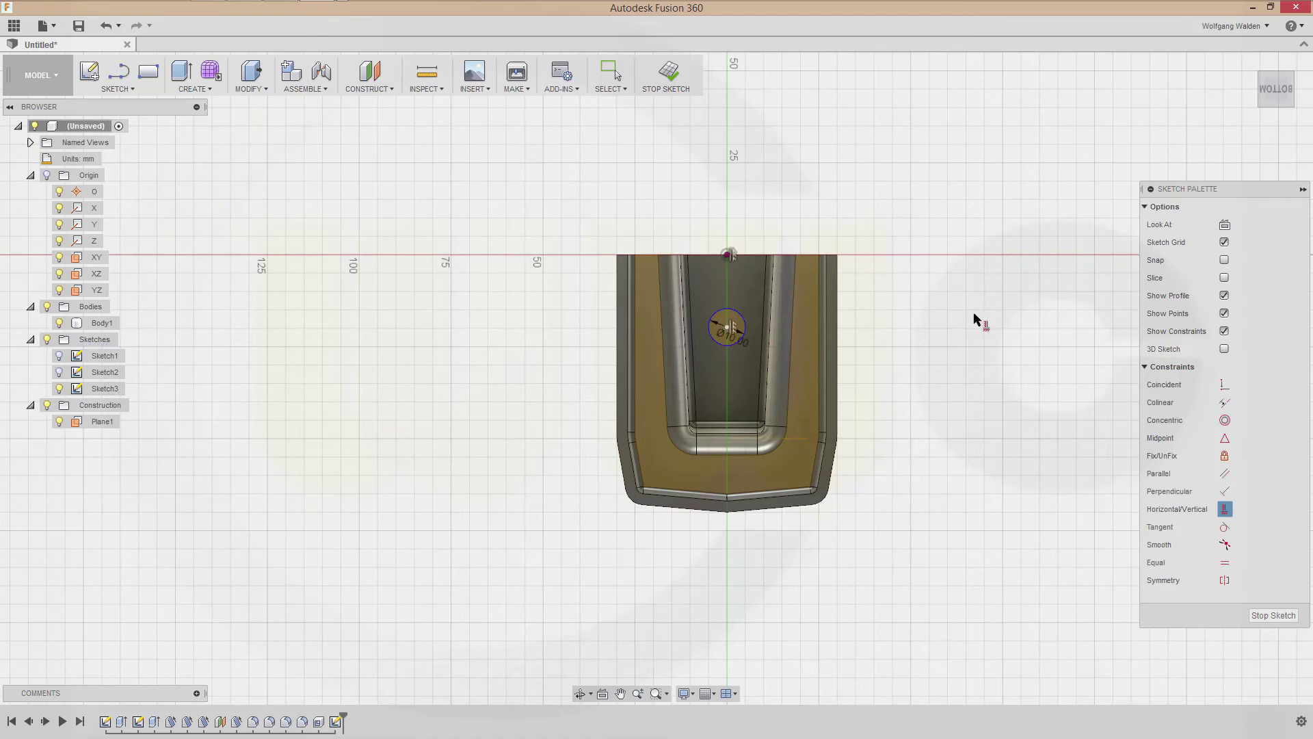
{"action": "key", "text": "Escape"}
Dimension the circle's centre 40 mm from the sketch origin along the part's middle and finish the sketch.
{"action": "key", "text": "d"}
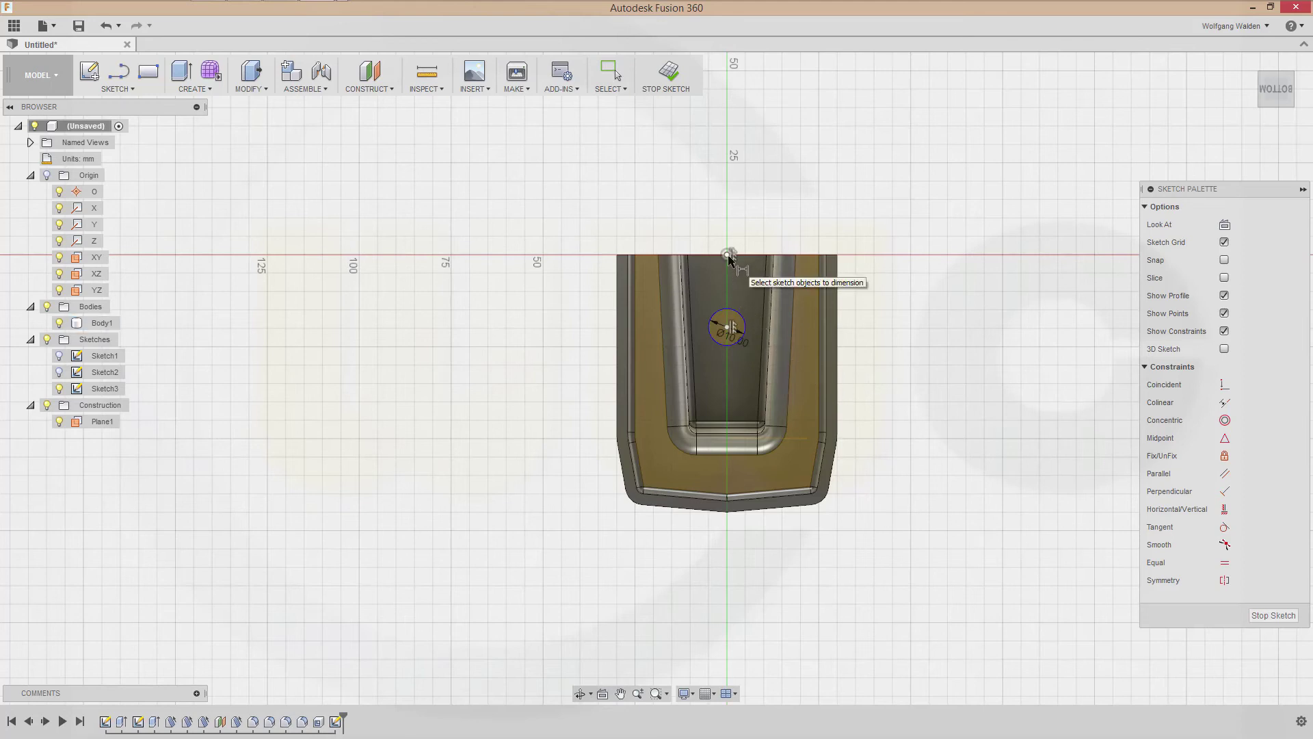
{"action": "left_click", "coordinate": [728, 256]}
{"action": "left_click", "coordinate": [729, 328]}
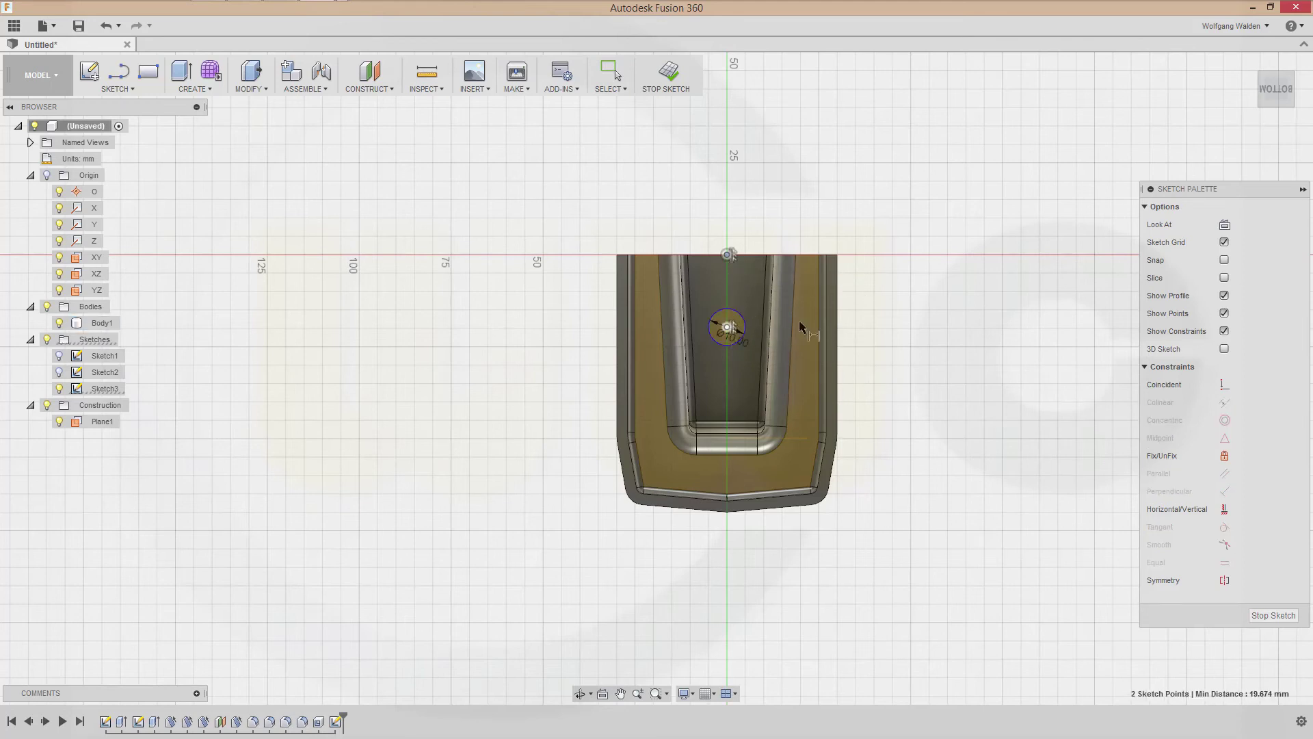
{"action": "left_click", "coordinate": [911, 319]}
{"action": "type", "text": "40"}
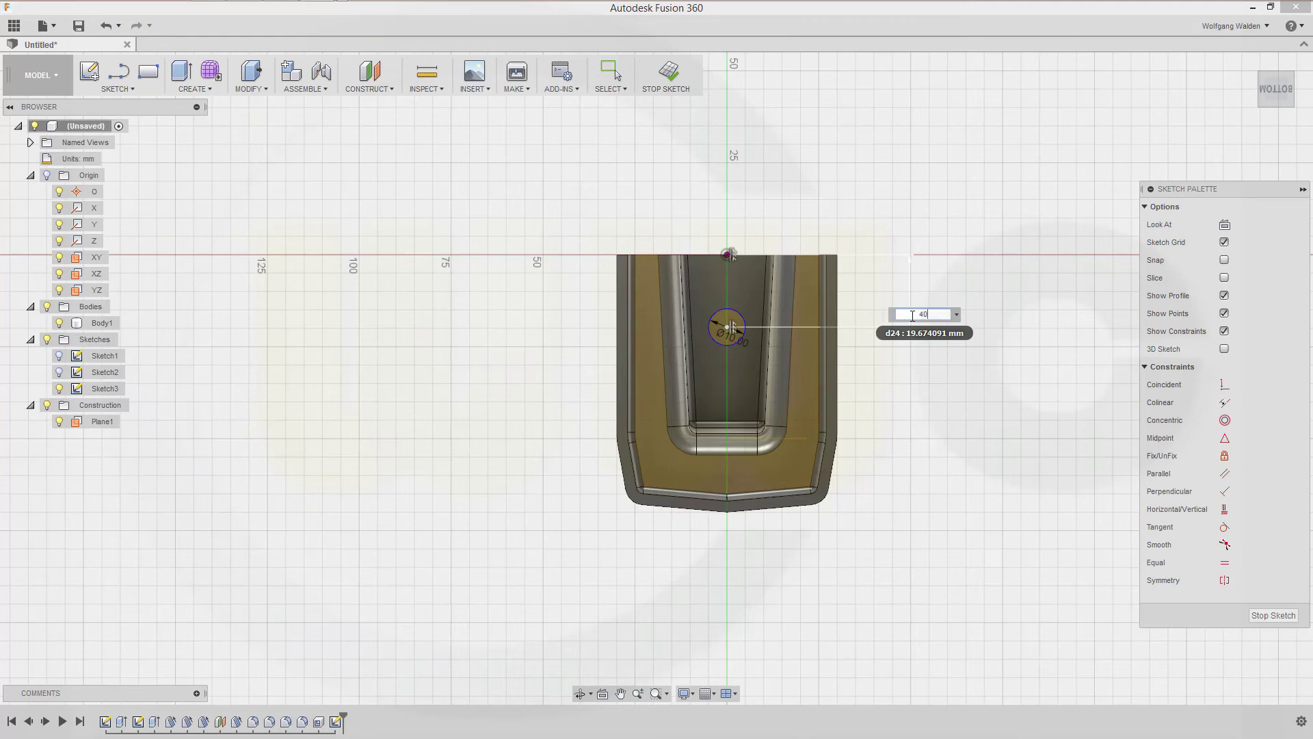
{"action": "key", "text": "Return"}
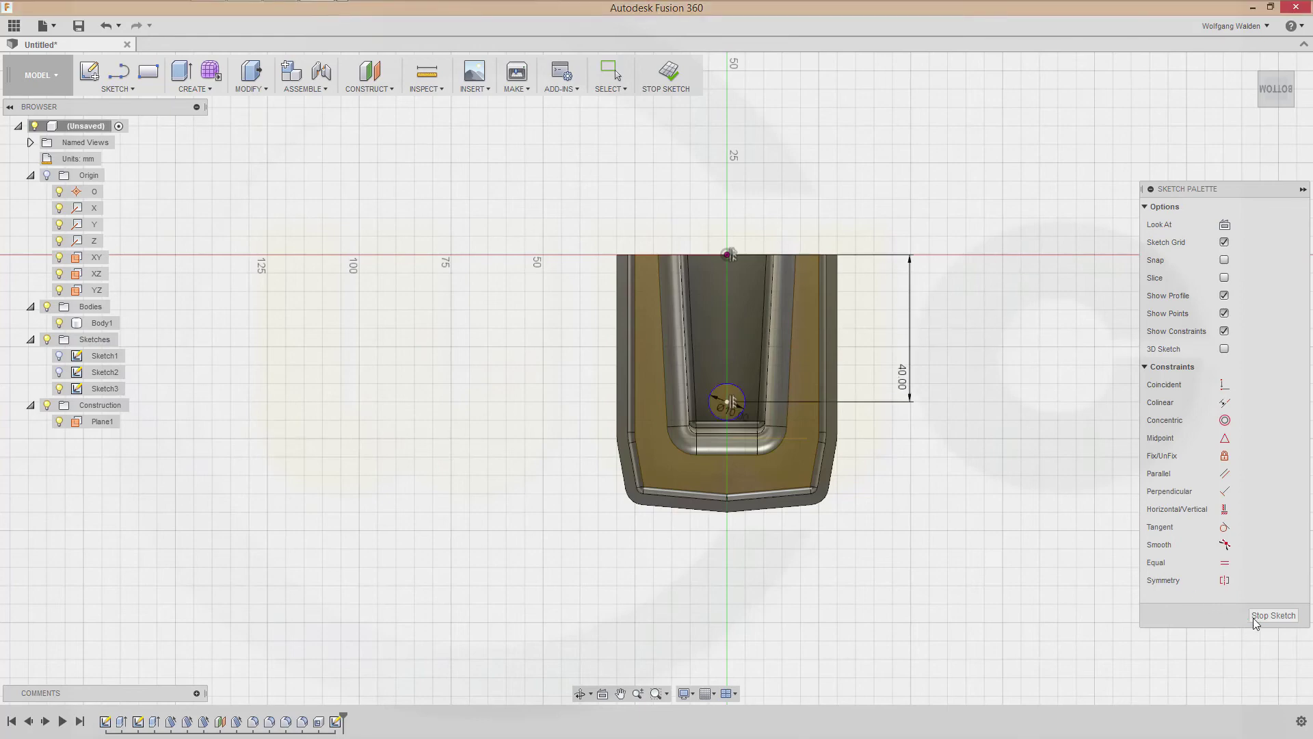
{"action": "left_click", "coordinate": [1256, 618]}
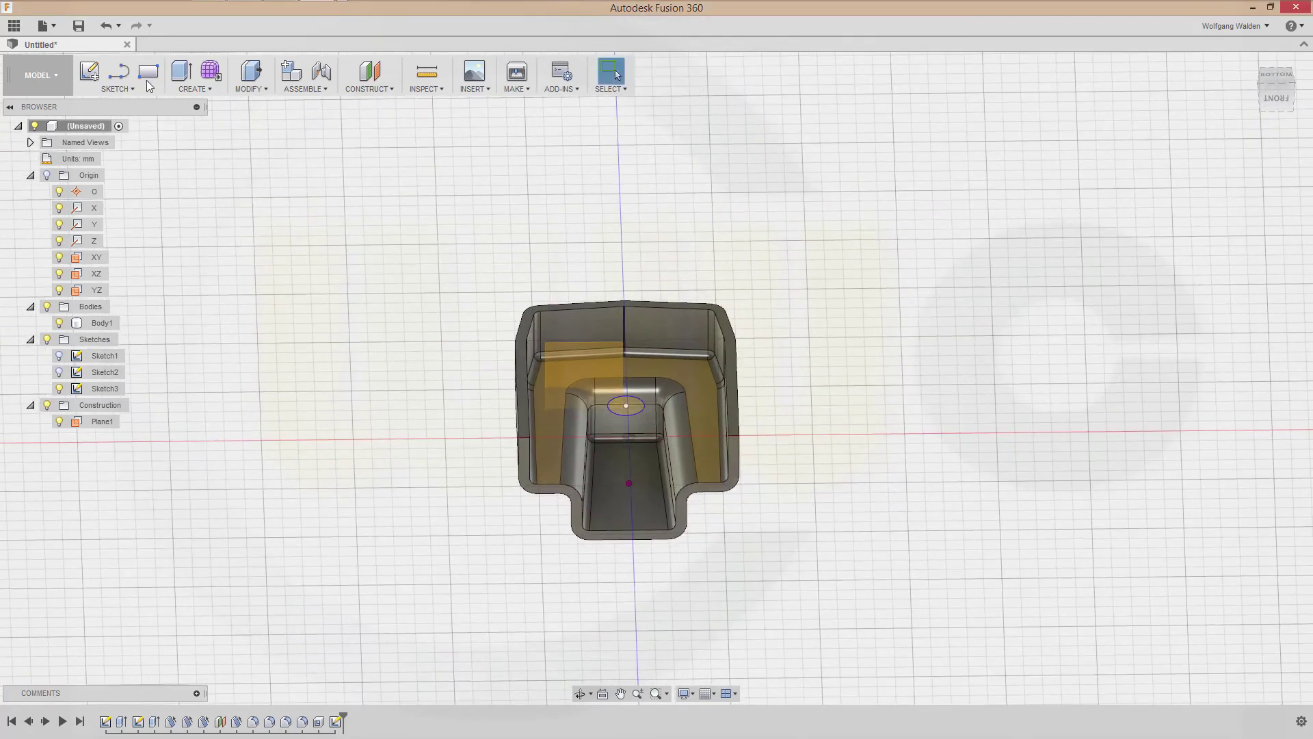
Extrude the circle toward the shell's inner floor with extent All and the Join operation to form a round post.
{"action": "left_click", "coordinate": [182, 70]}
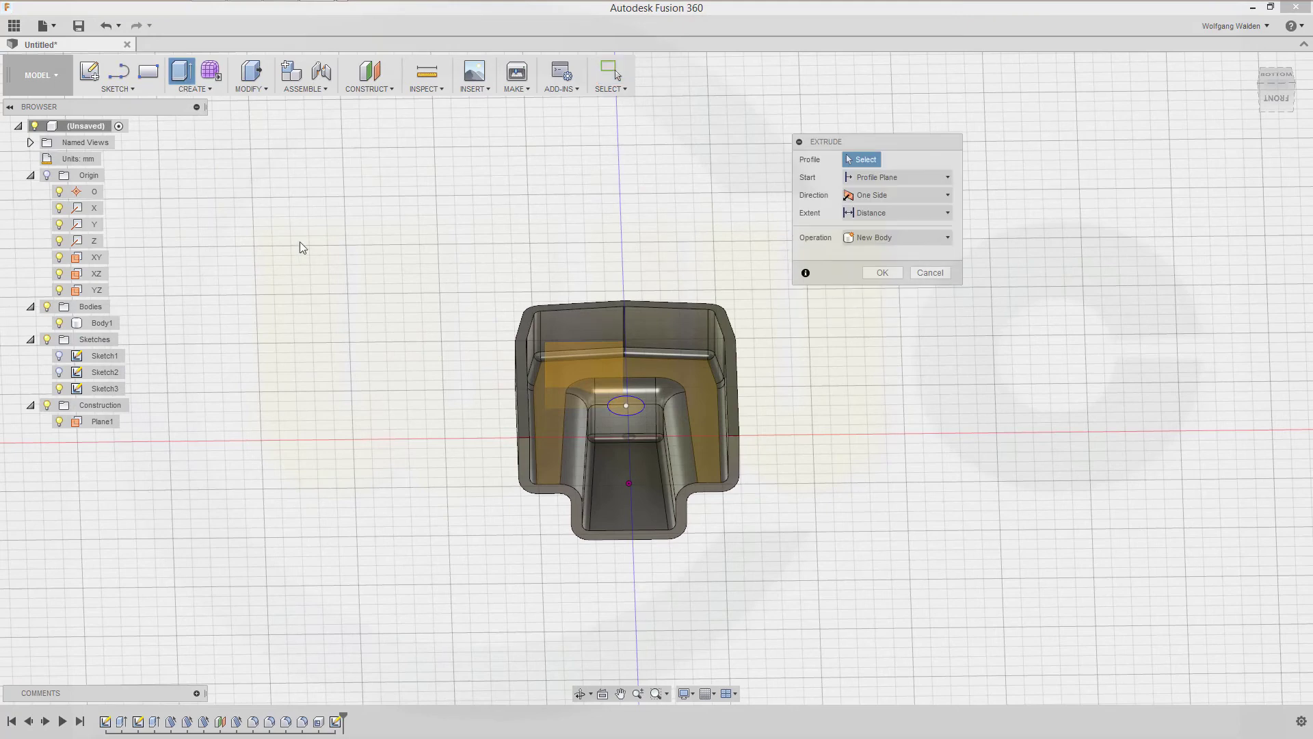
{"action": "left_click", "coordinate": [639, 412]}
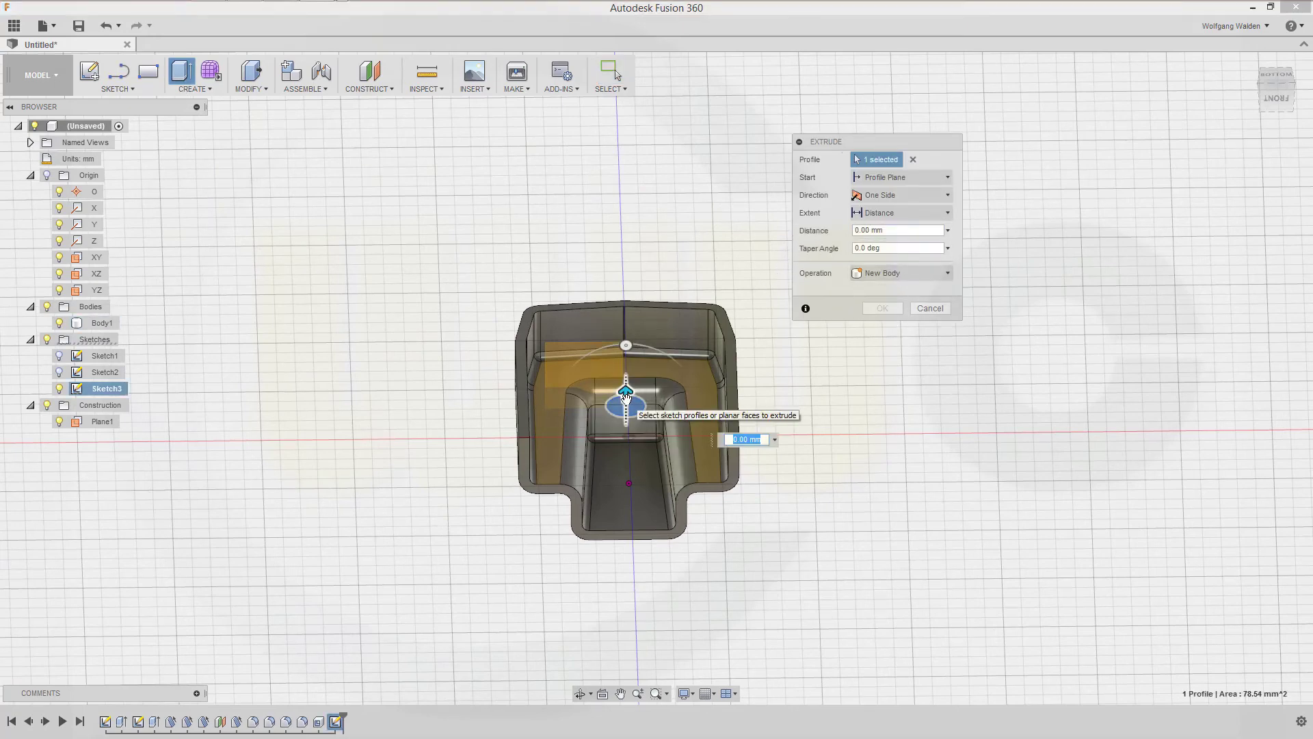
{"action": "left_click_drag", "start_coordinate": [626, 396], "coordinate": [626, 465]}
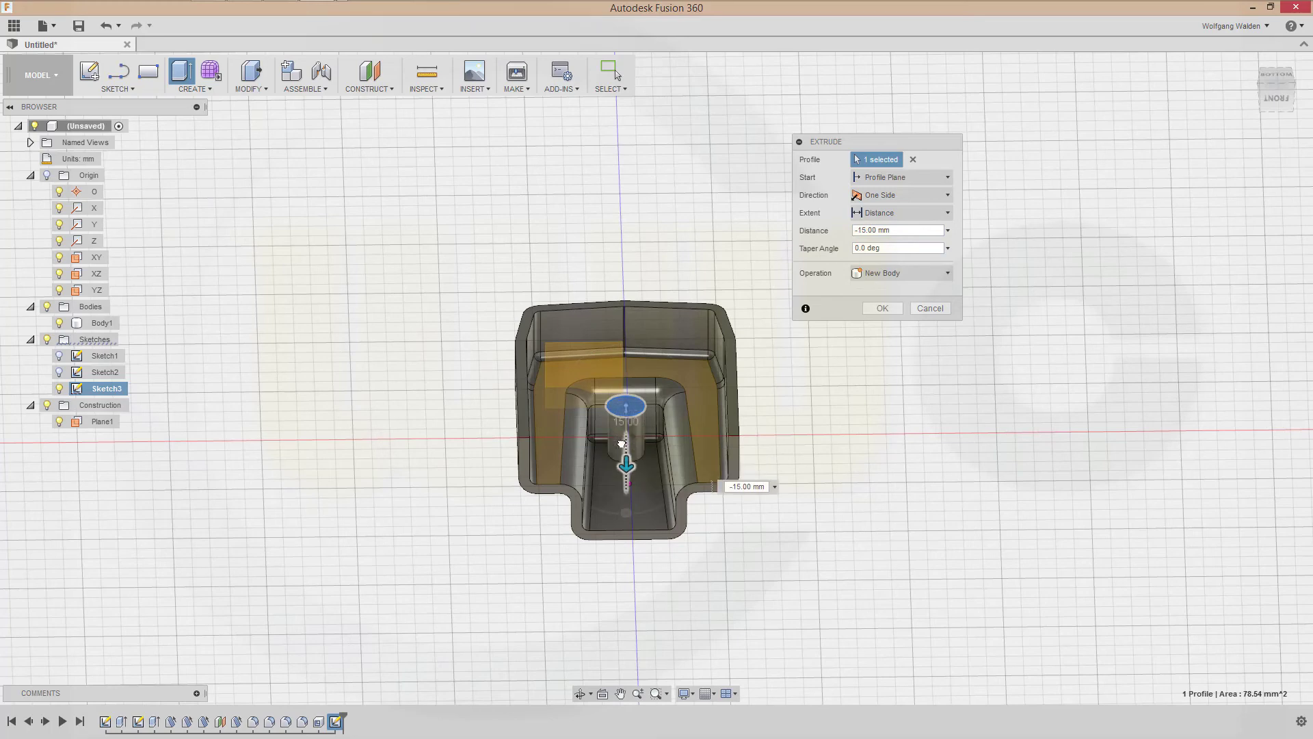
{"action": "left_click", "coordinate": [950, 213]}
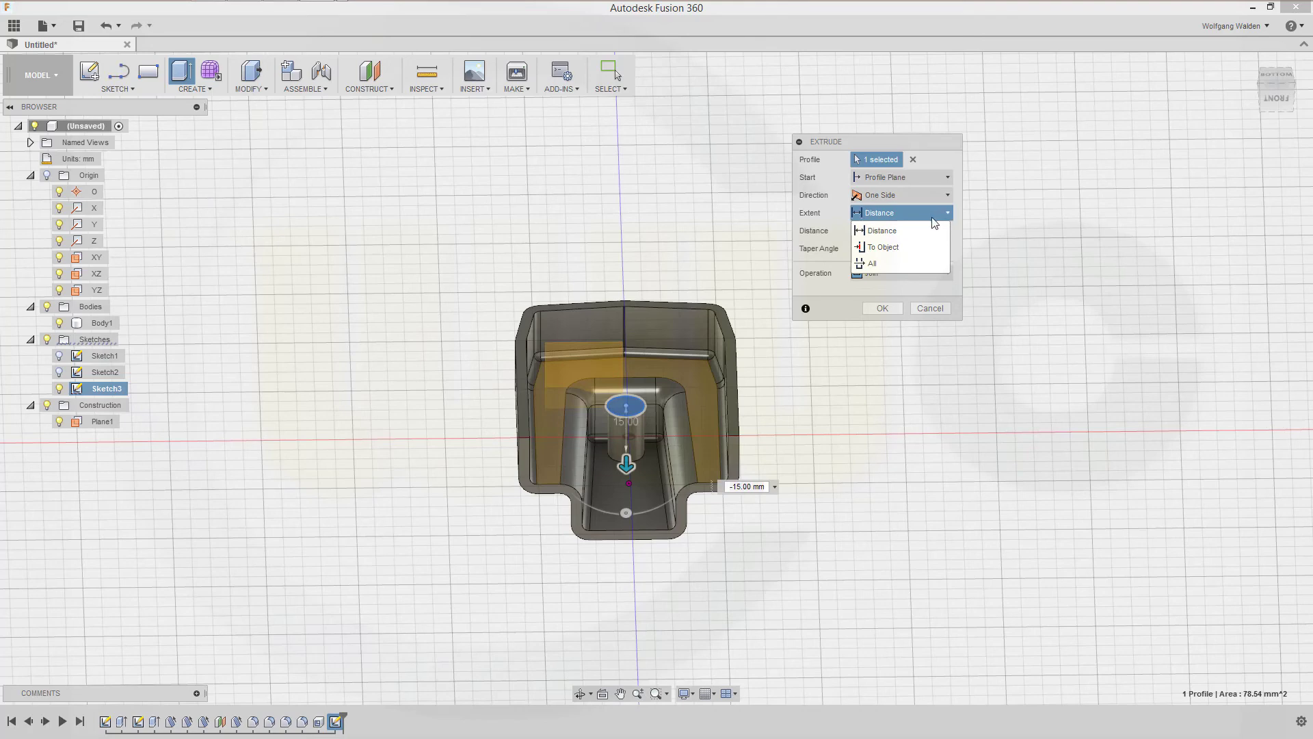
{"action": "left_click", "coordinate": [882, 265]}
{"action": "left_click", "coordinate": [947, 274]}
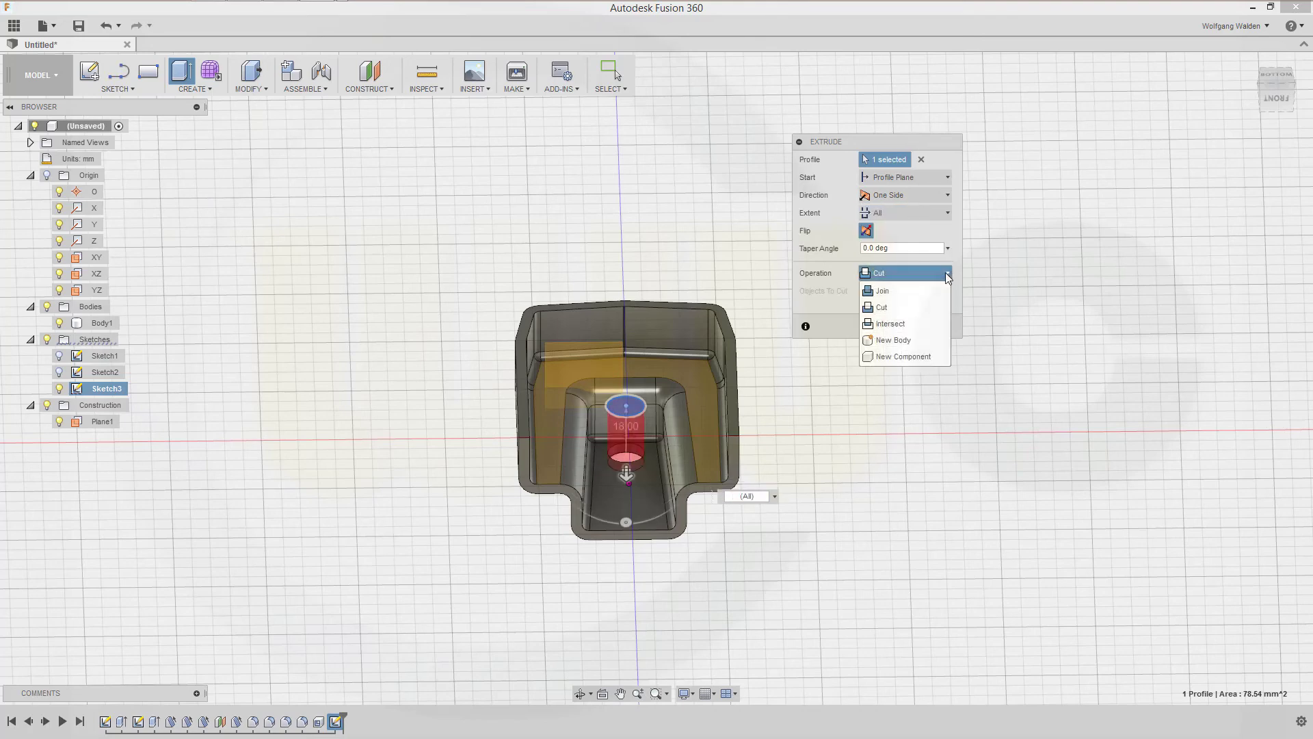
{"action": "left_click", "coordinate": [914, 289]}
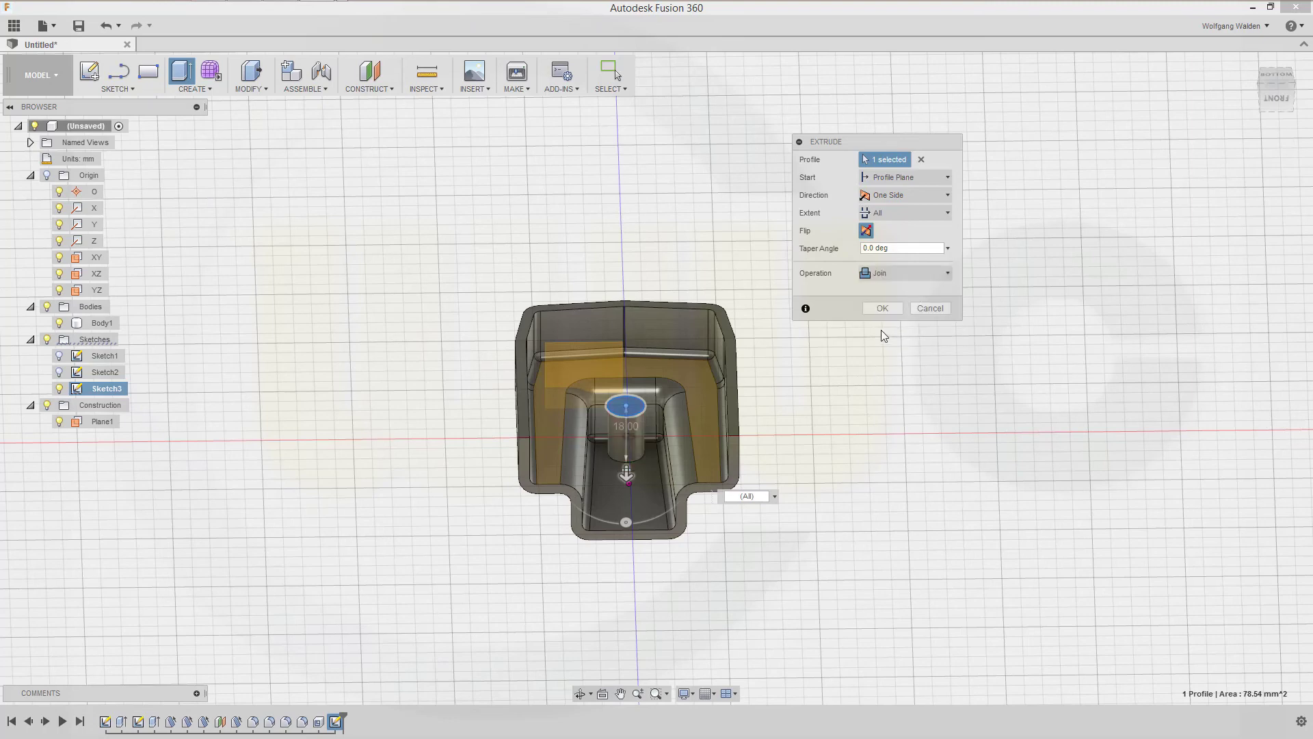
{"action": "left_click", "coordinate": [881, 308]}
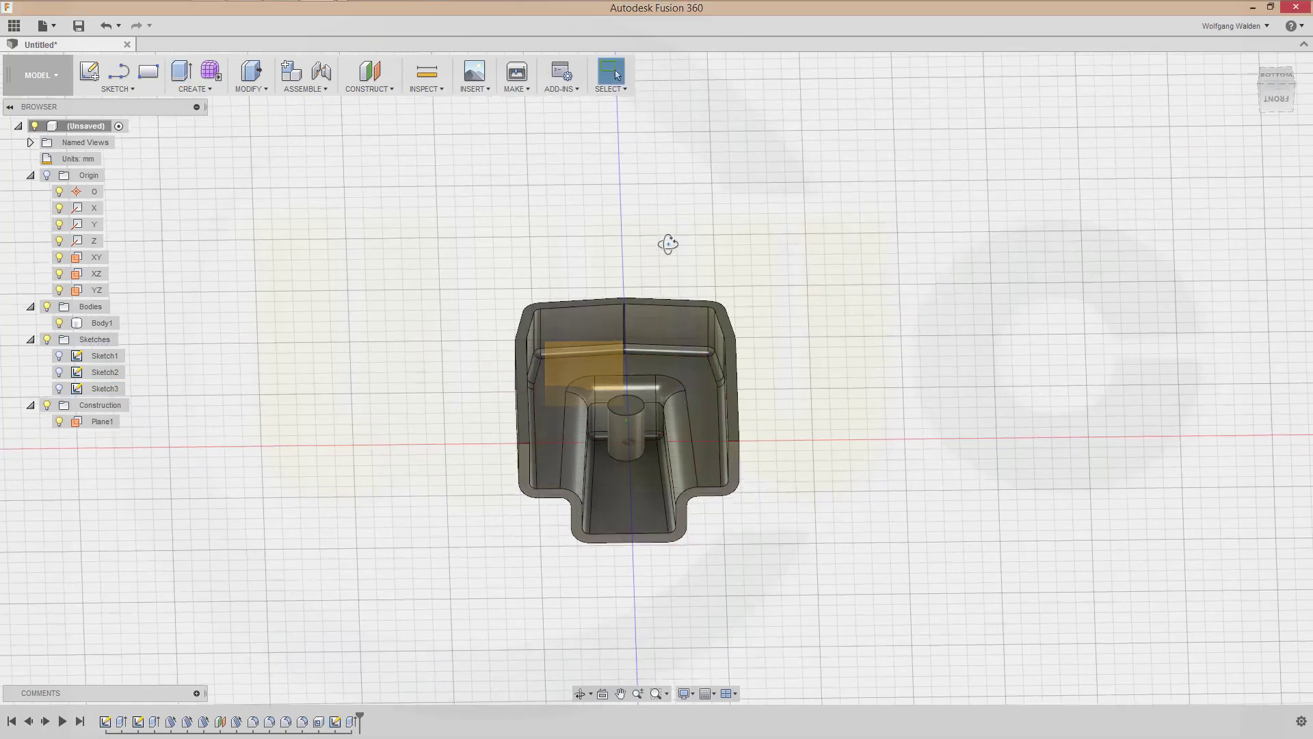
Fillet the circular edge where the post meets the shell's inner floor with a 1 mm radius.
{"action": "middle_click_drag", "start_coordinate": [669, 243], "coordinate": [666, 251], "text": "shift"}
{"action": "key", "text": "Escape"}
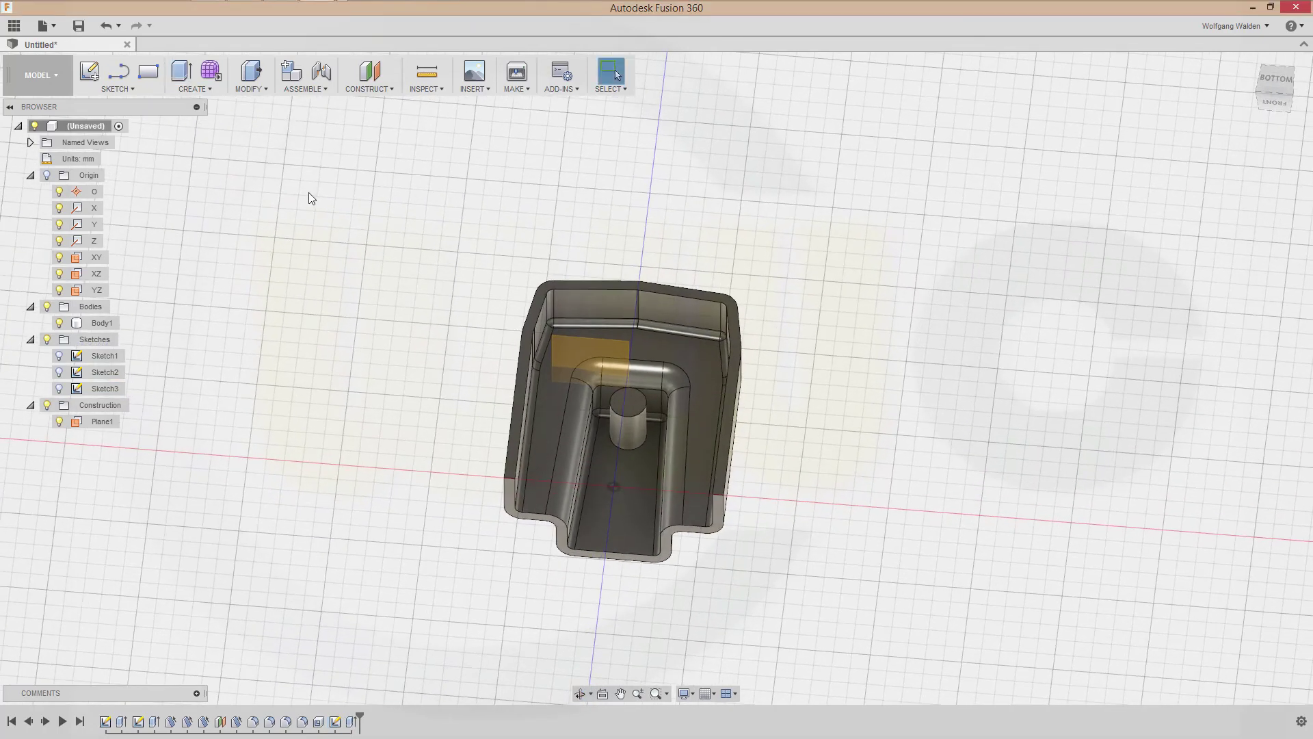
{"action": "key", "text": "f"}
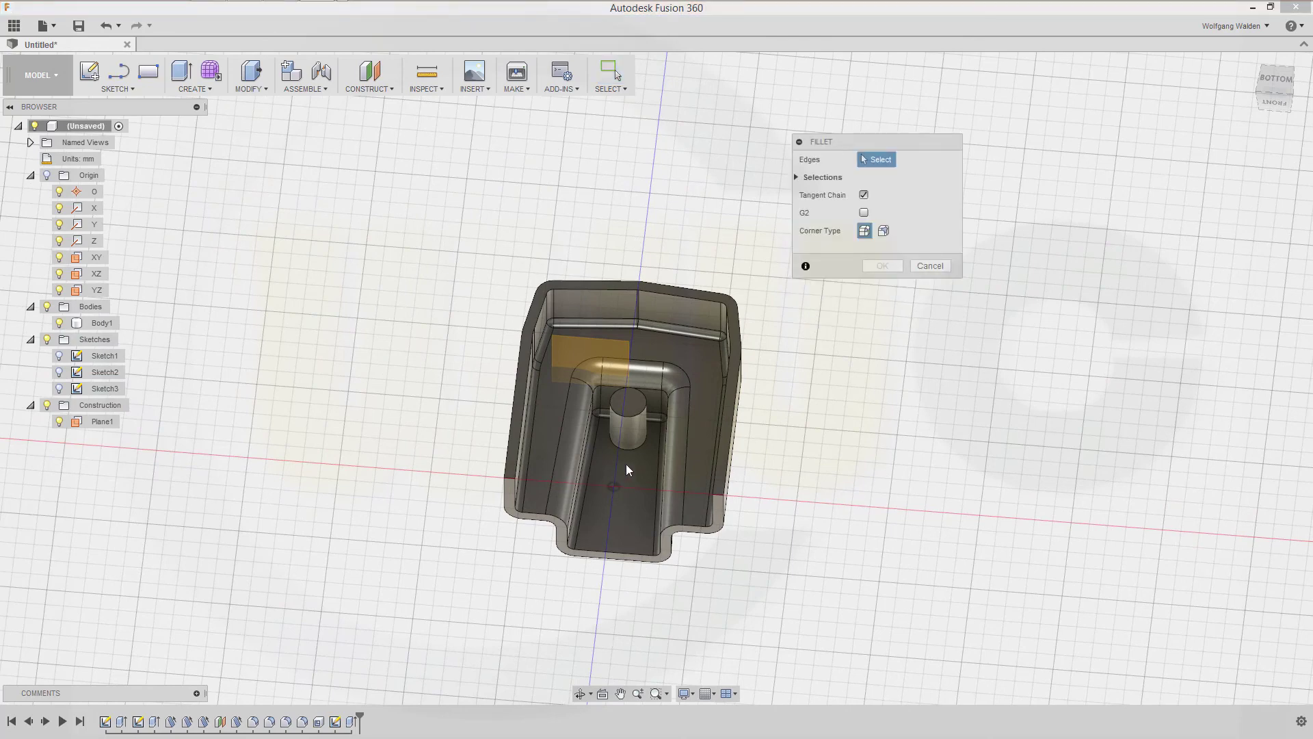
{"action": "left_click", "coordinate": [632, 450]}
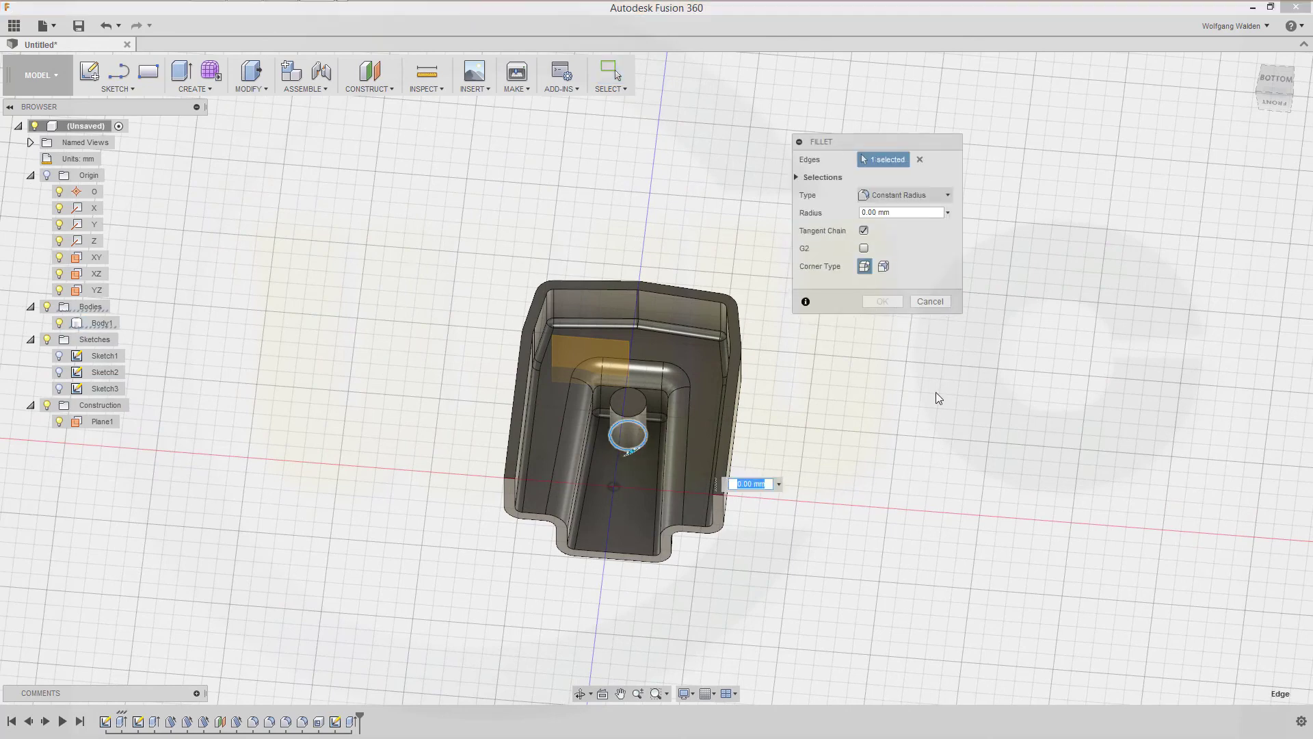
{"action": "double_click", "coordinate": [910, 213]}
{"action": "type", "text": "1"}
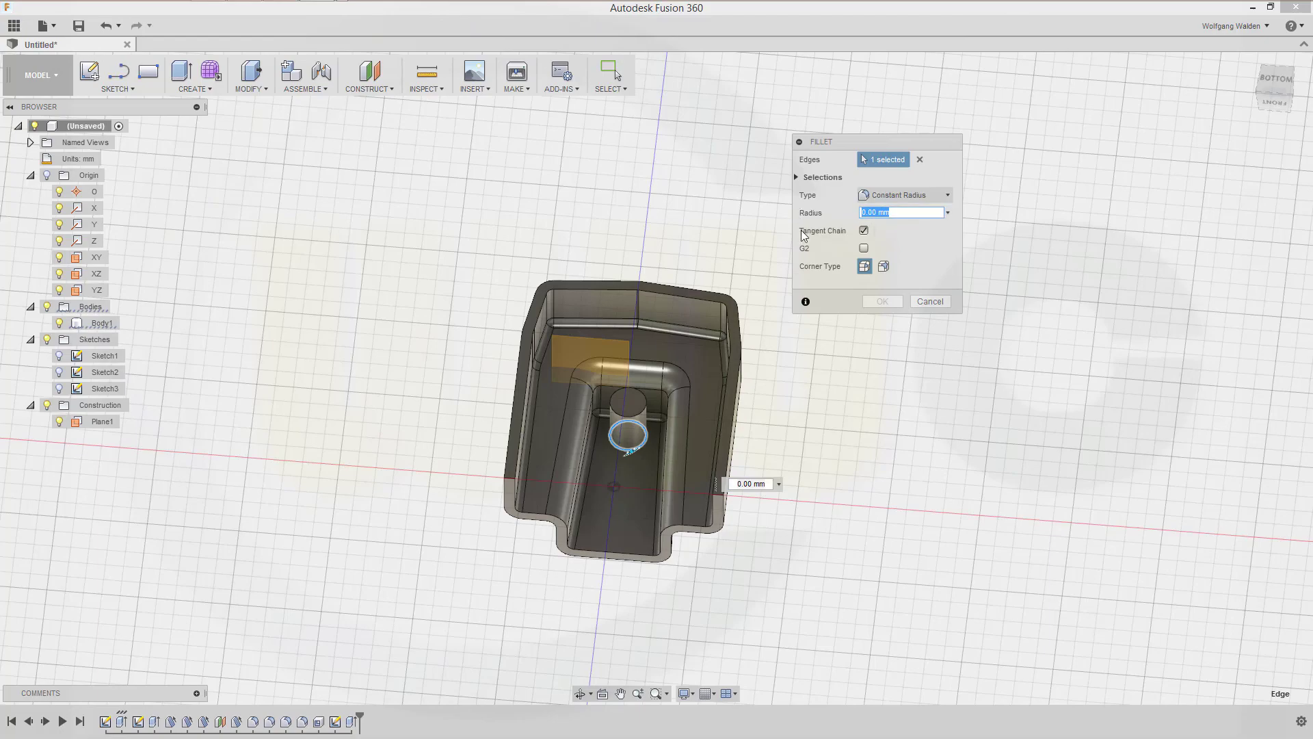
{"action": "key", "text": "Return"}
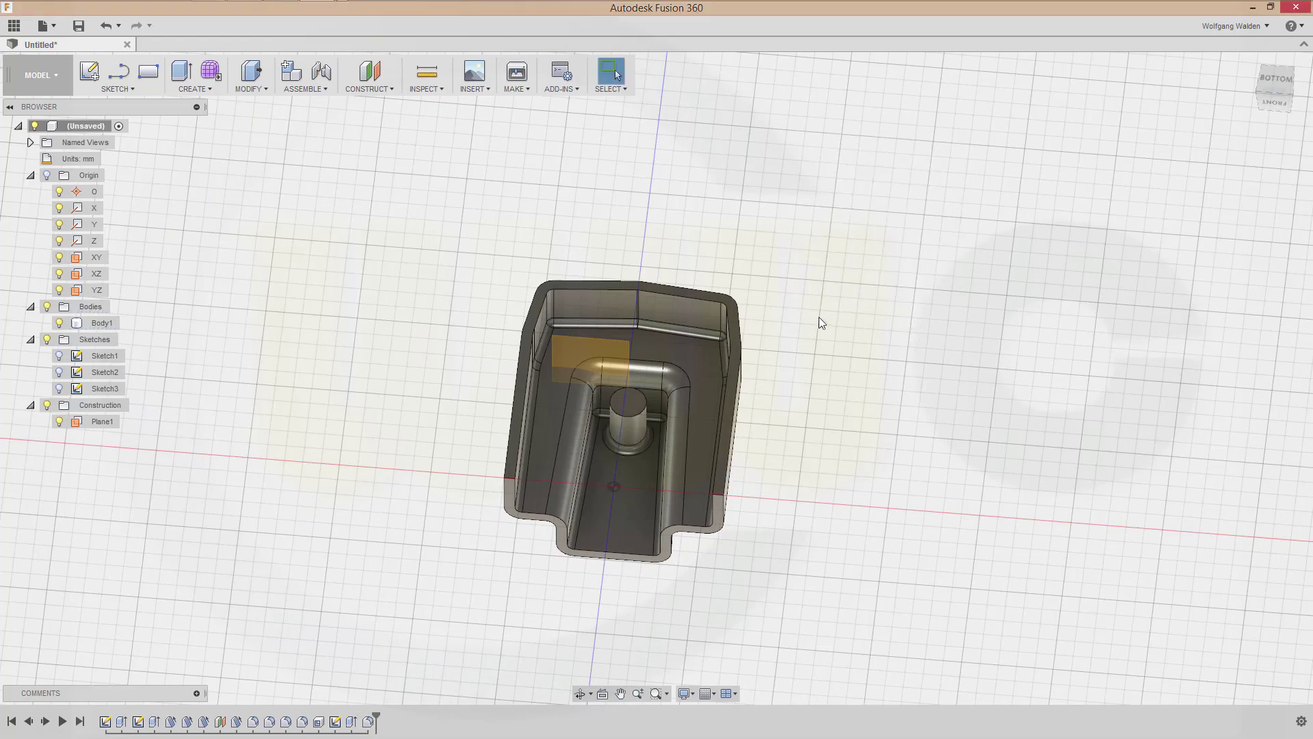
{"action": "middle_click_drag", "start_coordinate": [654, 203], "coordinate": [594, 341]}
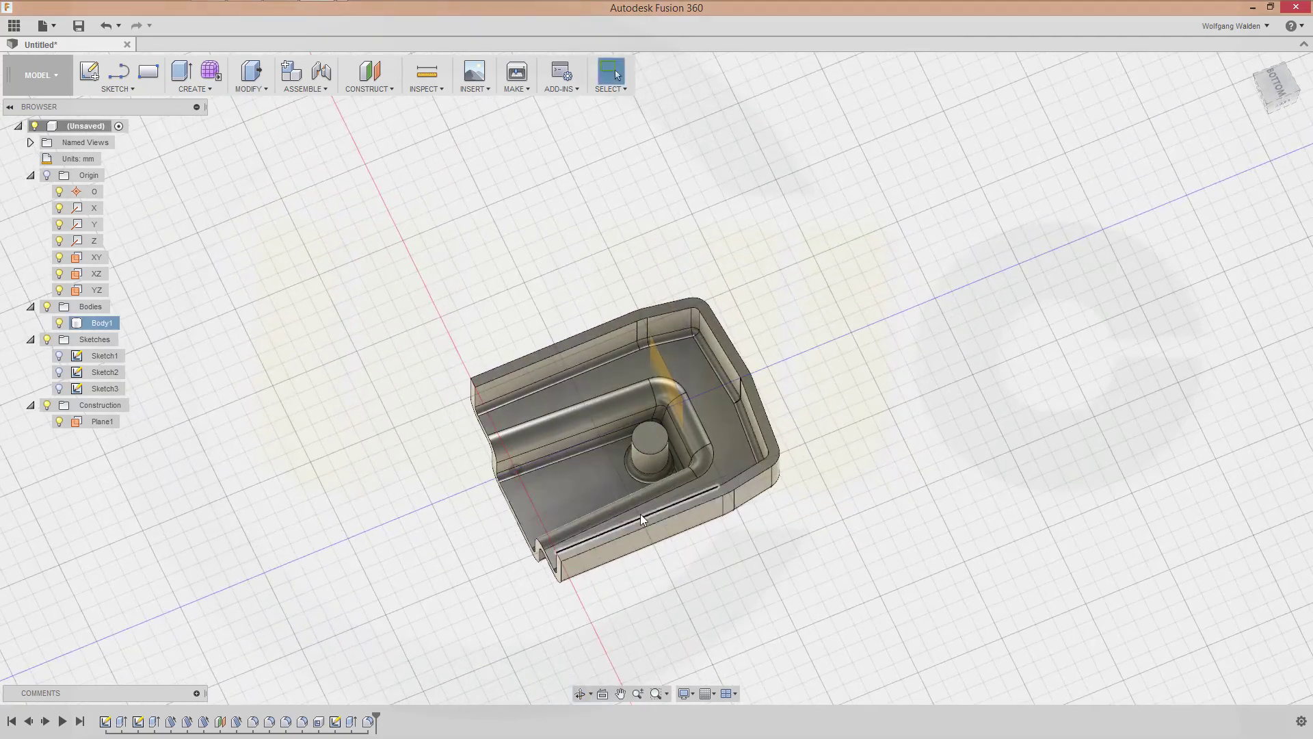
{"action": "scroll", "coordinate": [646, 497], "scroll_direction": "up", "scroll_amount": 4}
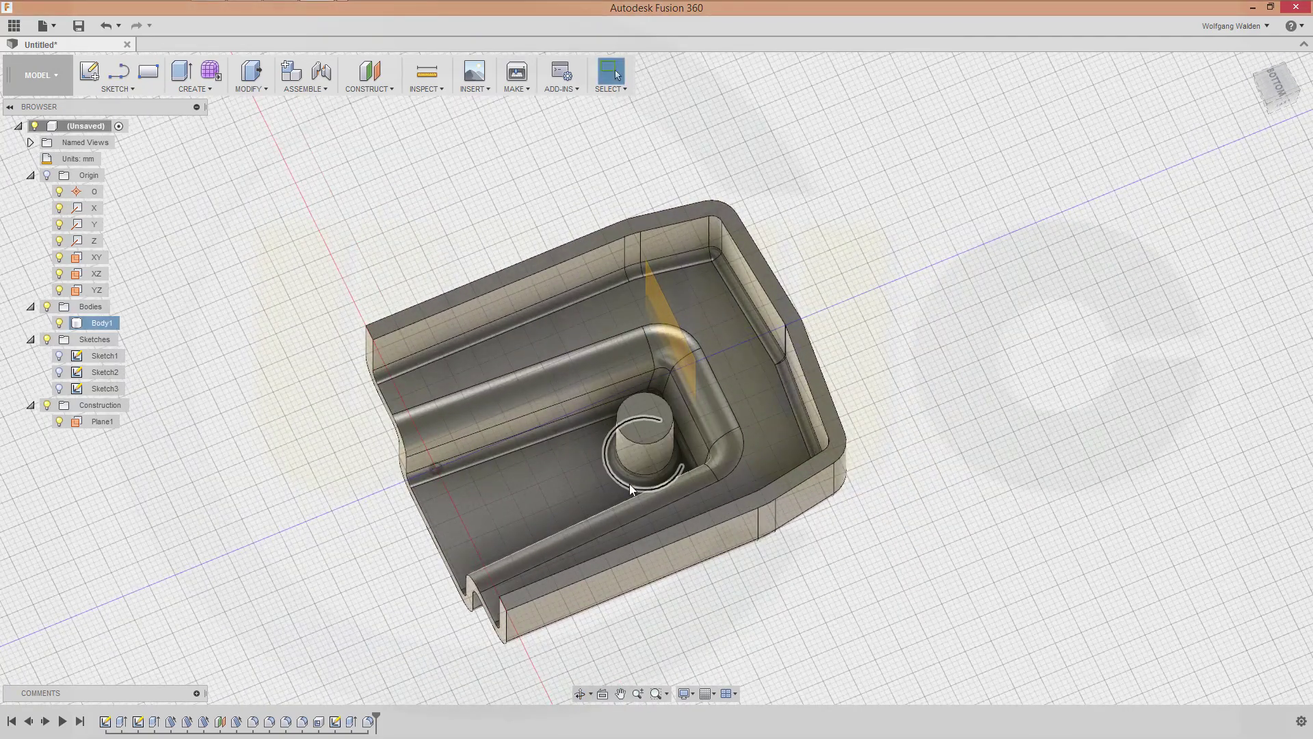
{"action": "middle_click_drag", "start_coordinate": [646, 497], "coordinate": [792, 327], "text": "shift"}
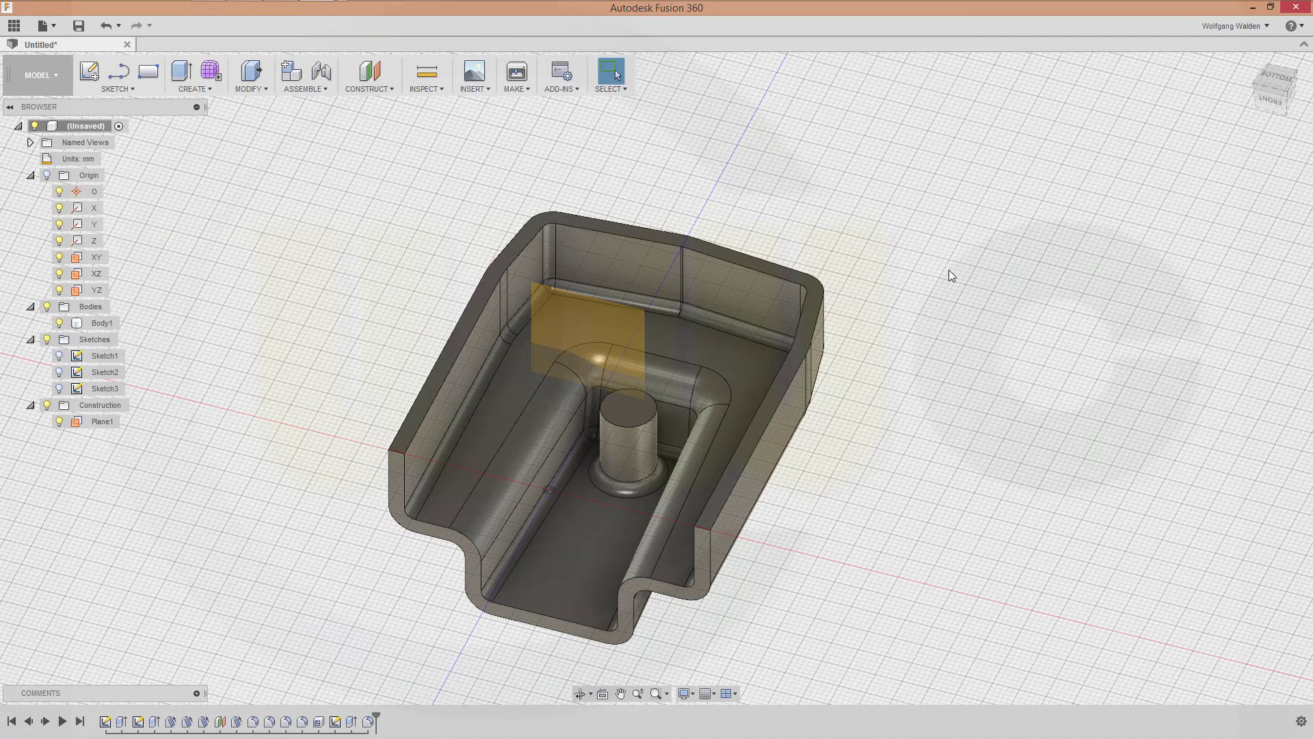